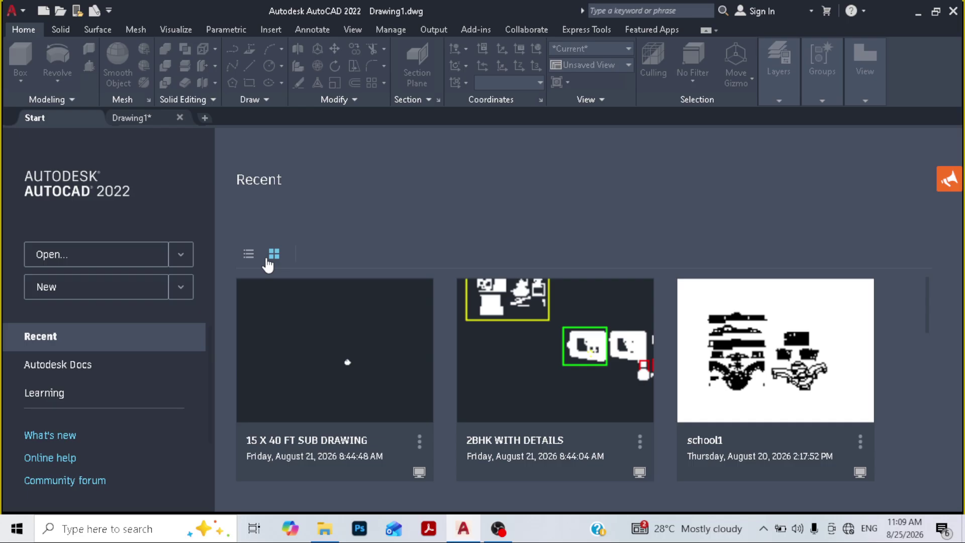
# - In Drawing1, start a polysolid wall near the origin and draw its first segment 200 units long along the Y axis
pyautogui.click(132, 119)
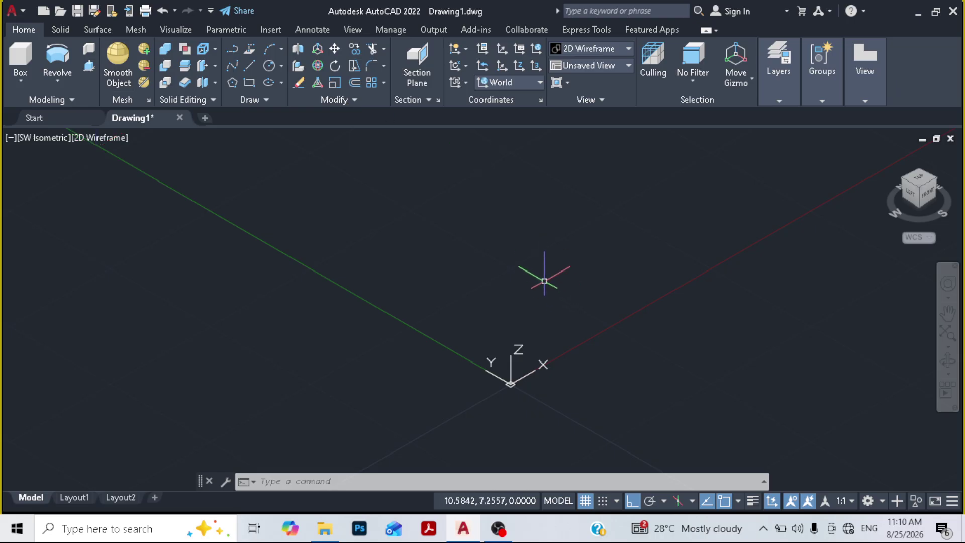
pyautogui.moveTo(535, 321); pyautogui.dragTo(481, 333, button='middle')
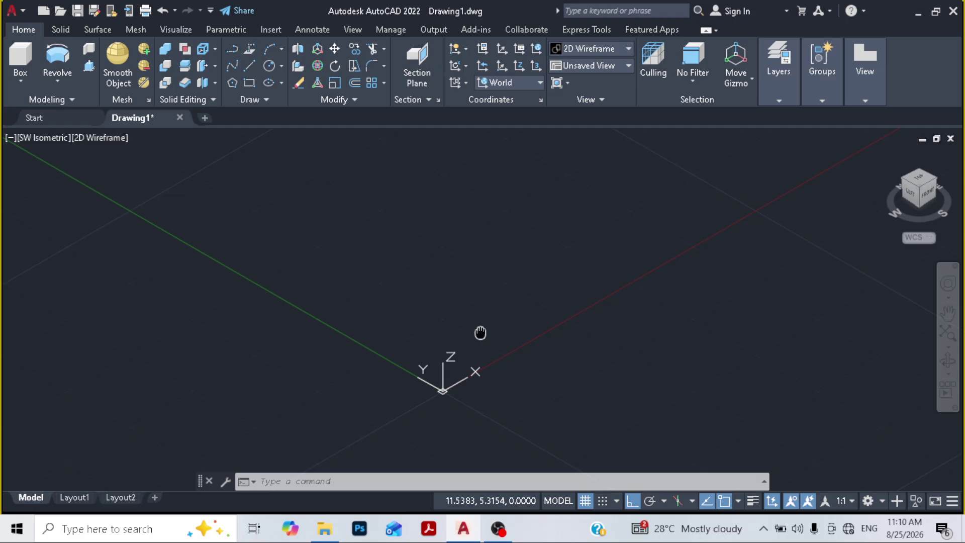
pyautogui.click(65, 75)
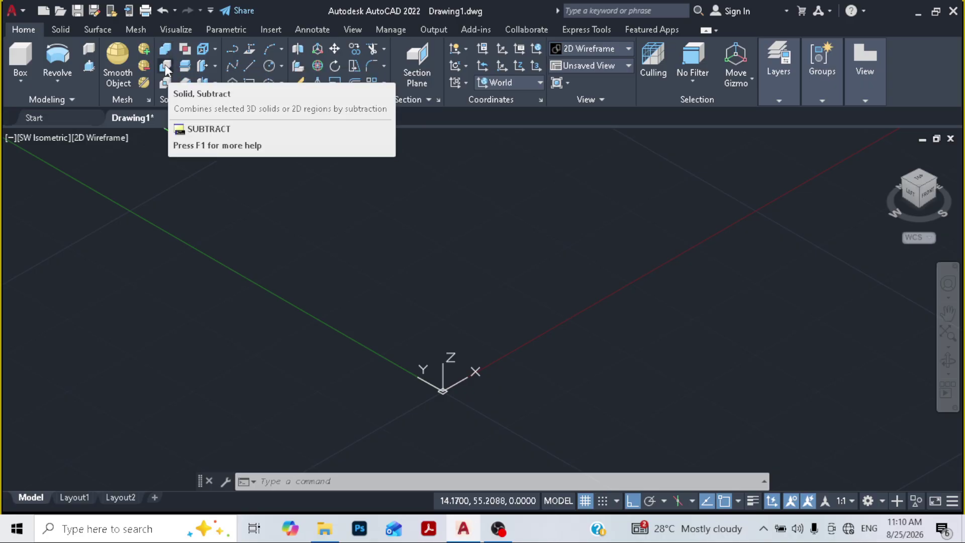
pyautogui.click(93, 49)
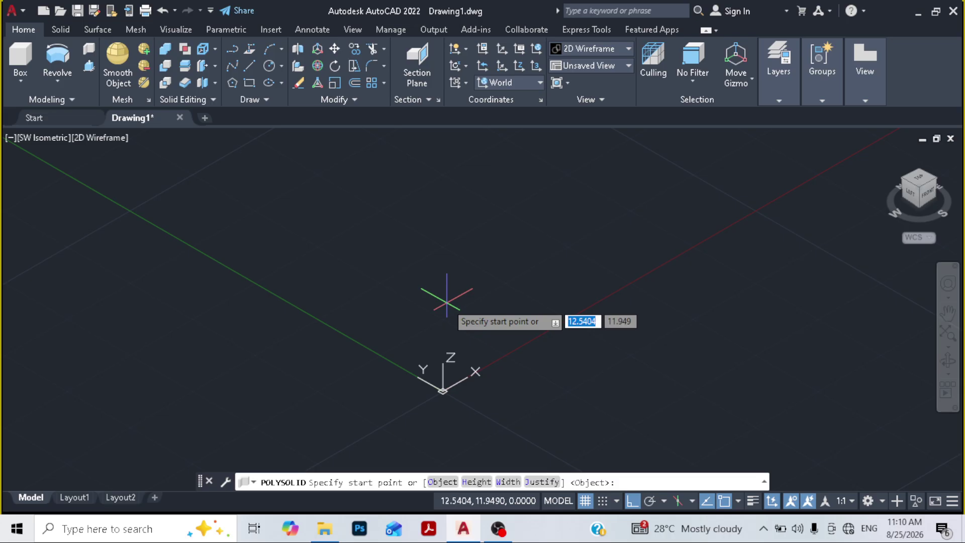
pyautogui.click(498, 342)
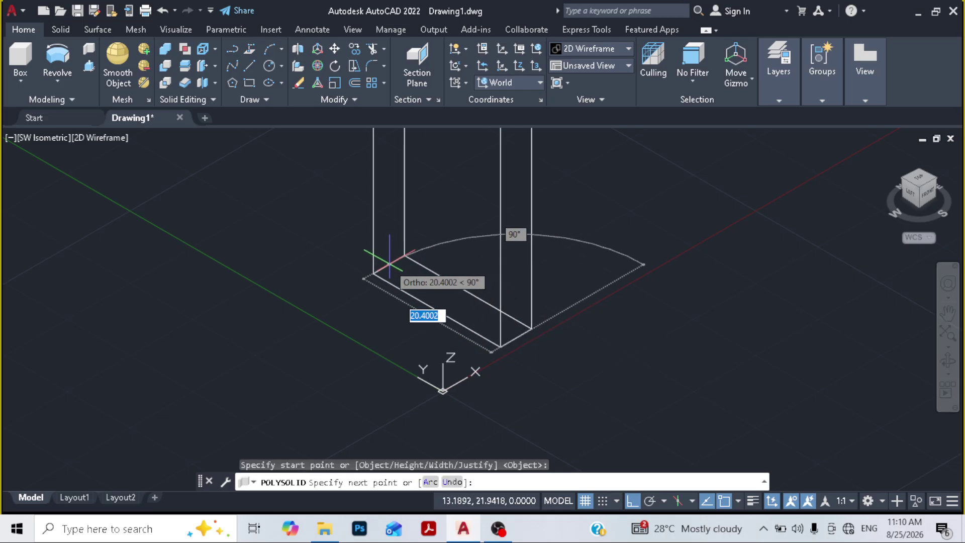
pyautogui.scroll(-5, 397, 287)
pyautogui.scroll(-5, 394, 266)
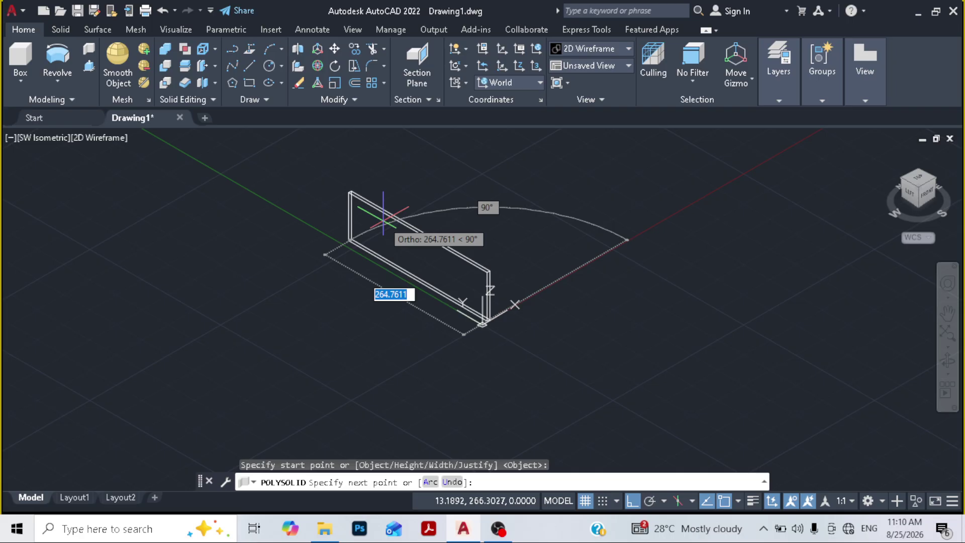
pyautogui.write('200')
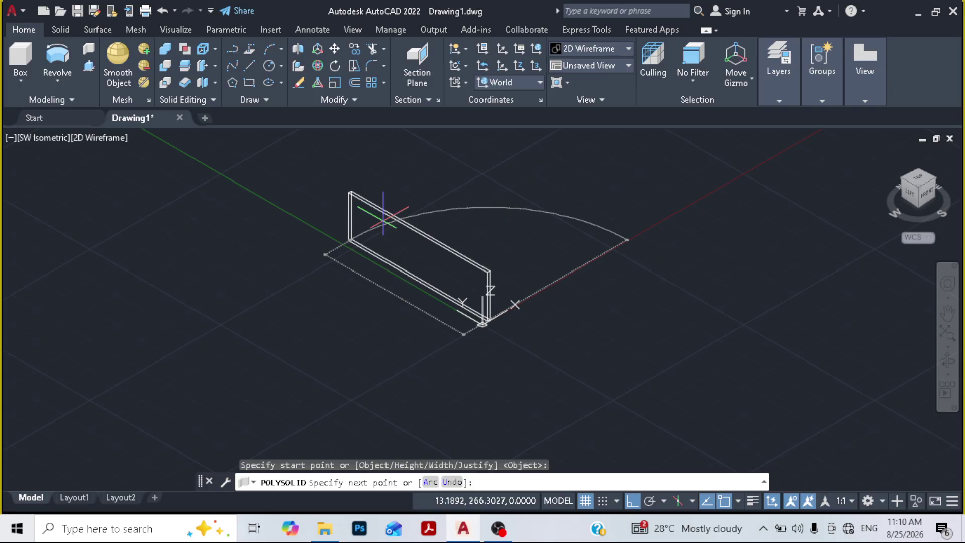
pyautogui.press('Return')
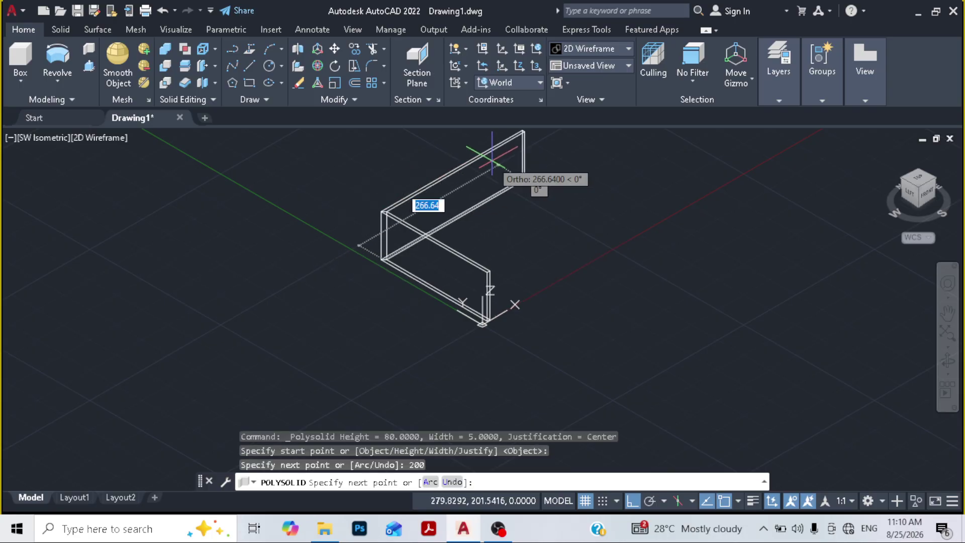
# - Add two more 200-unit segments to the polysolid, each perpendicular to the previous one, and close it into a square
pyautogui.write('200')
pyautogui.press('Return')
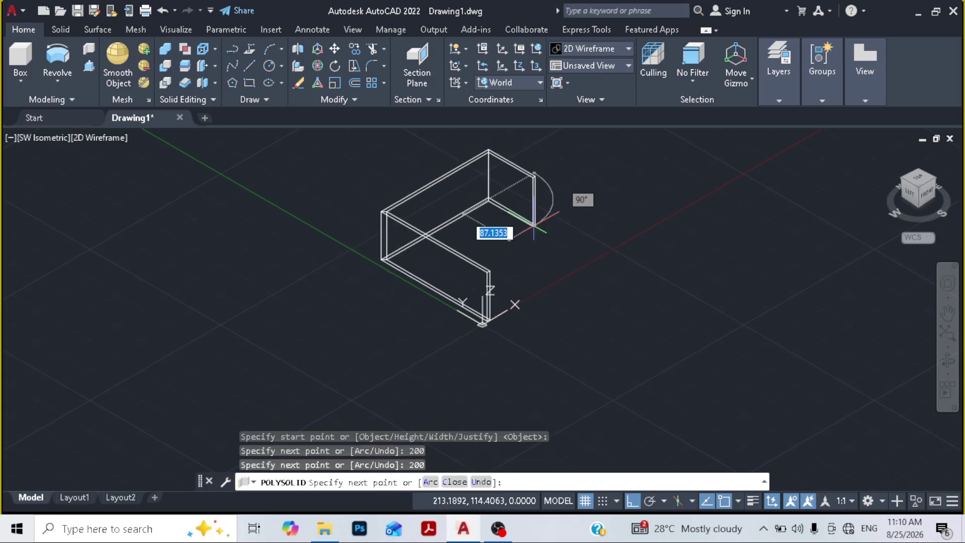
pyautogui.write('200')
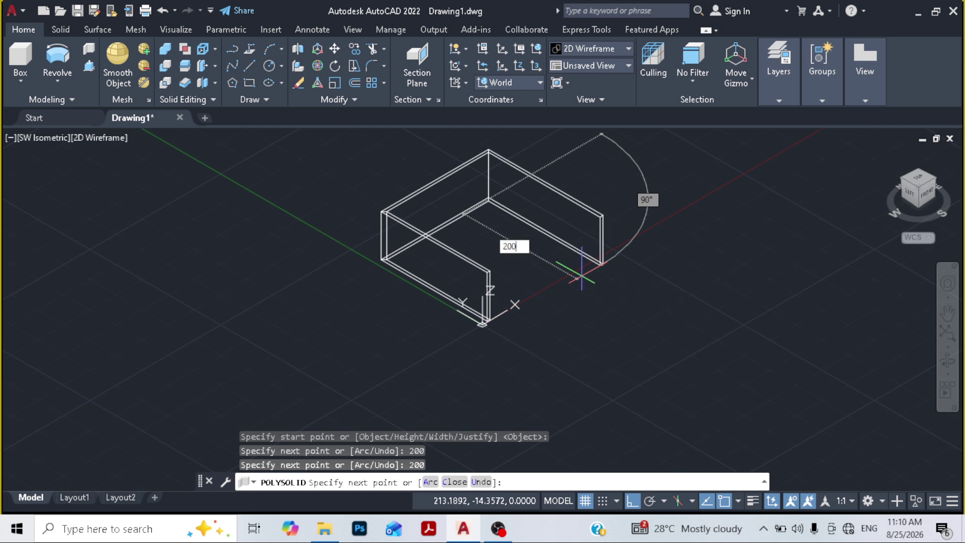
pyautogui.press('Return')
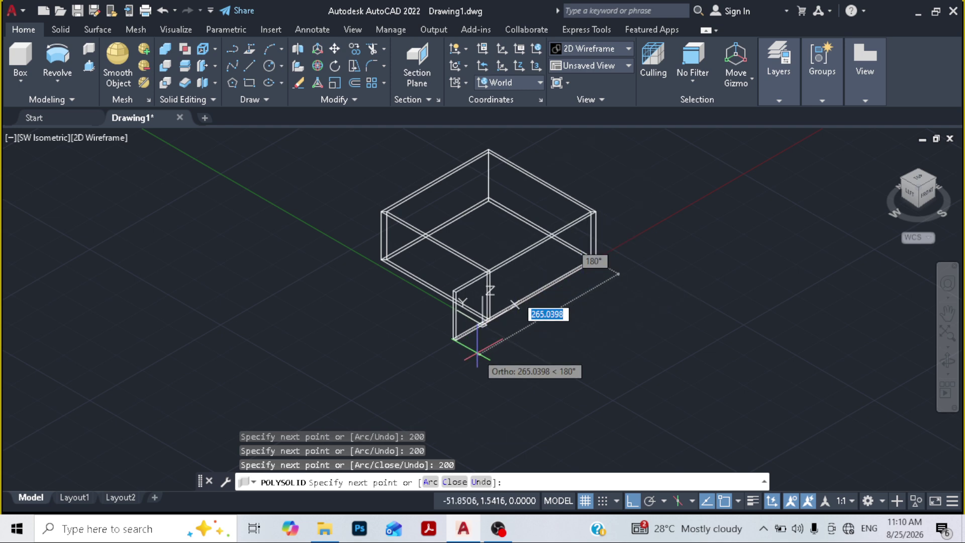
pyautogui.click(455, 481)
pyautogui.scroll(5, 512, 259)
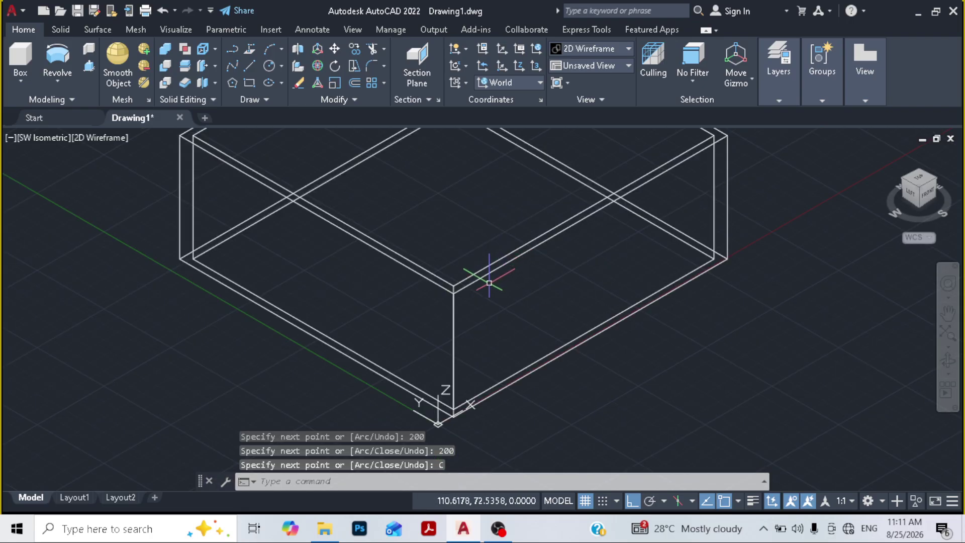
pyautogui.scroll(-4, 492, 273)
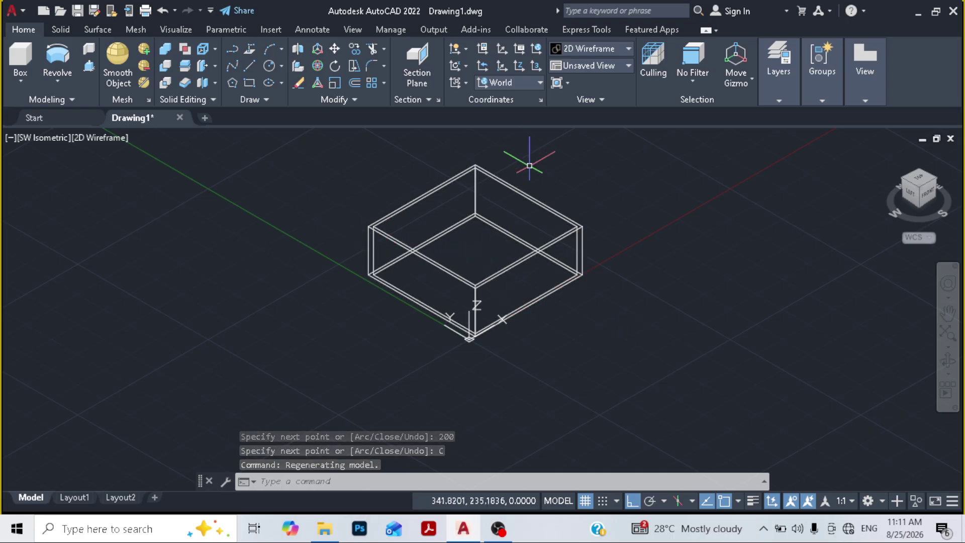
# - Start a second polysolid with its height set to 100 and its width set to 10
pyautogui.moveTo(518, 301); pyautogui.dragTo(345, 313, button='middle')
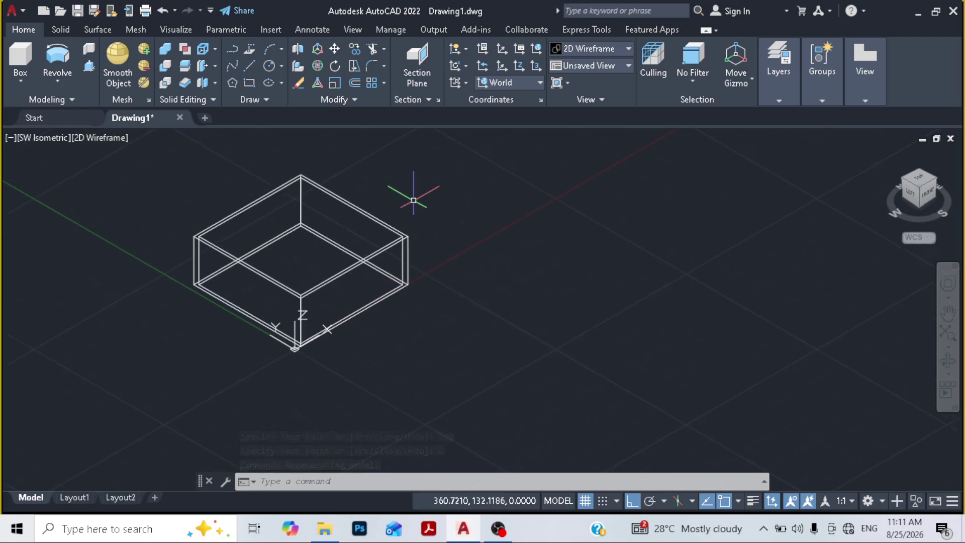
pyautogui.scroll(2, 398, 238)
pyautogui.scroll(2, 398, 239)
pyautogui.scroll(-2, 402, 231)
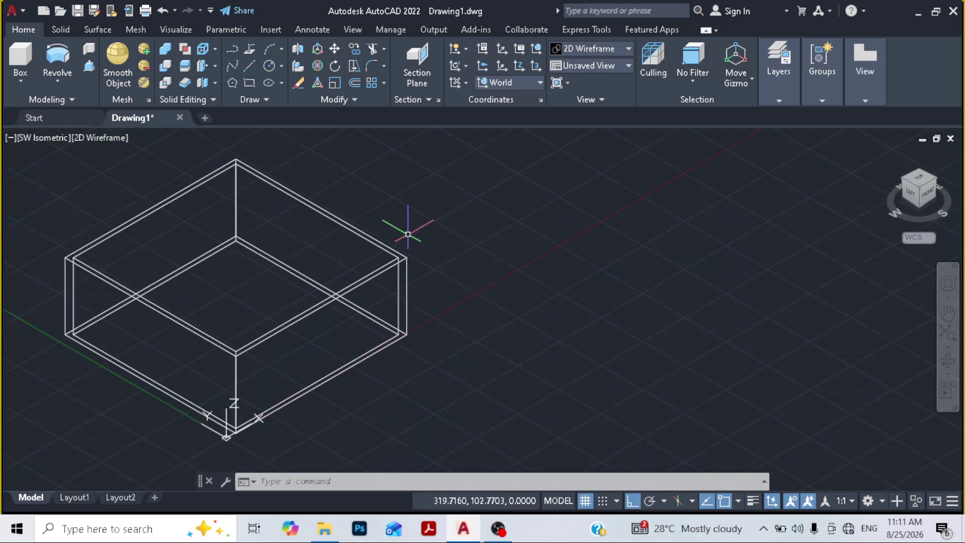
pyautogui.click(89, 51)
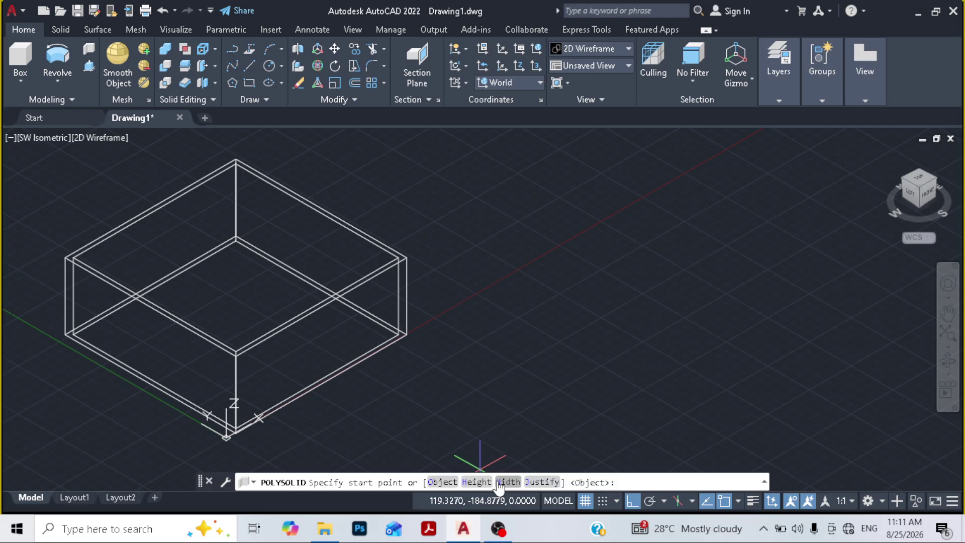
pyautogui.click(474, 483)
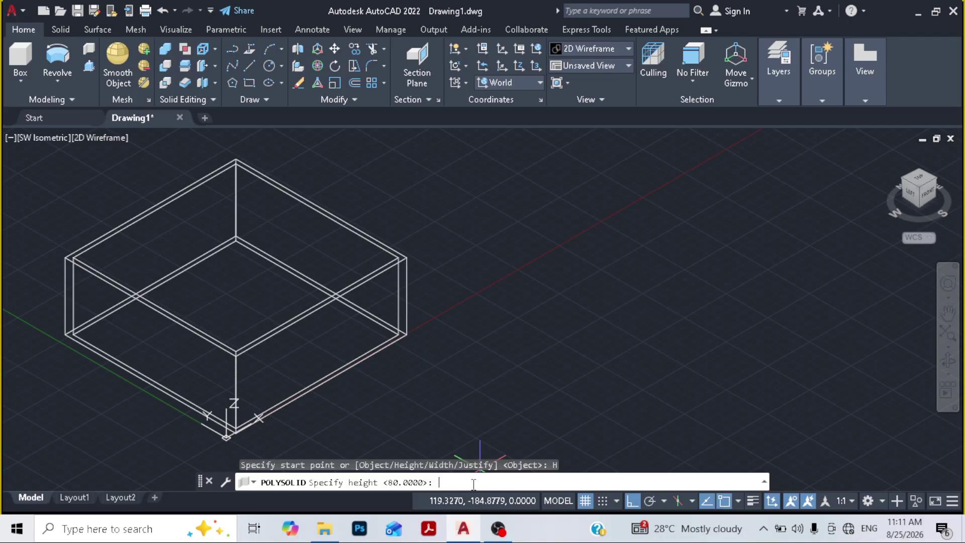
pyautogui.write('150')
pyautogui.press('BackSpace')
pyautogui.press('BackSpace')
pyautogui.write('00')
pyautogui.press('Return')
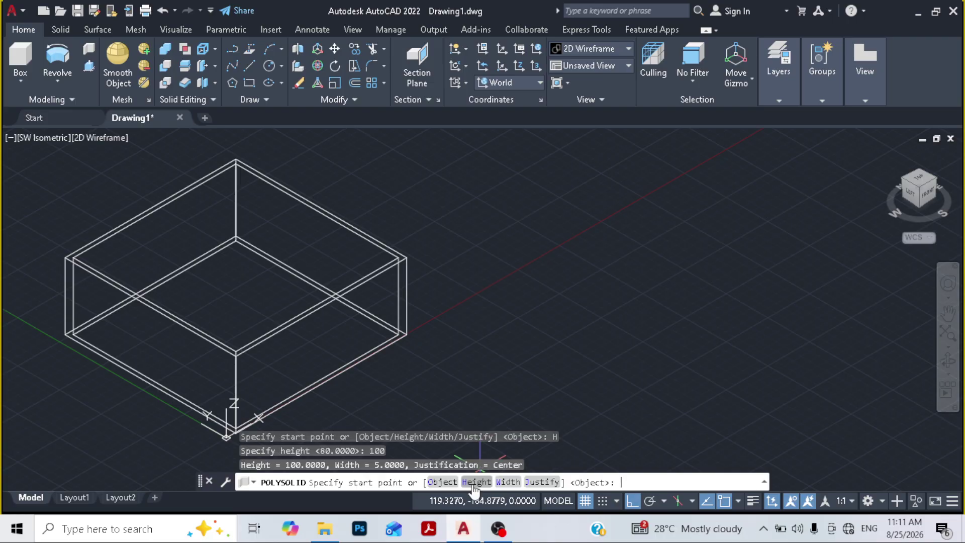
pyautogui.click(504, 482)
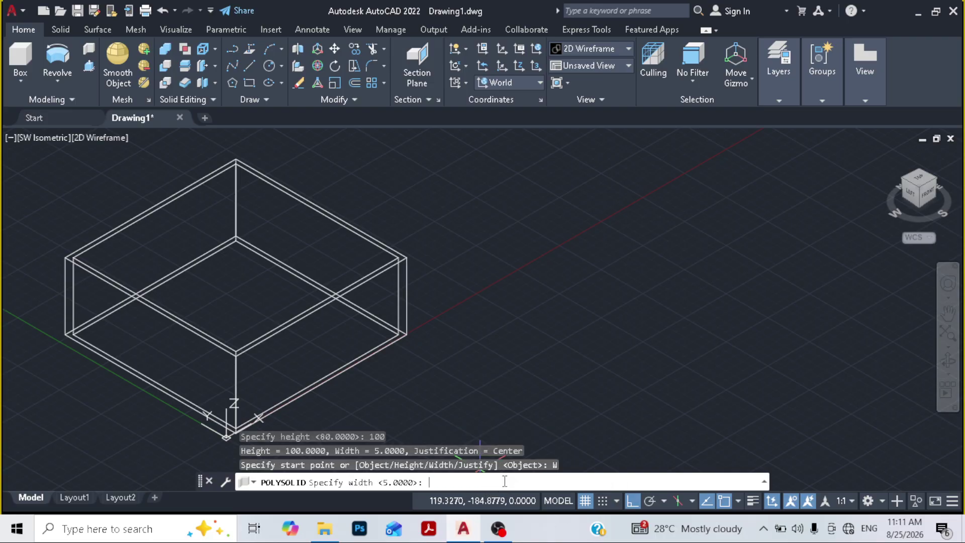
pyautogui.write('10')
pyautogui.press('Return')
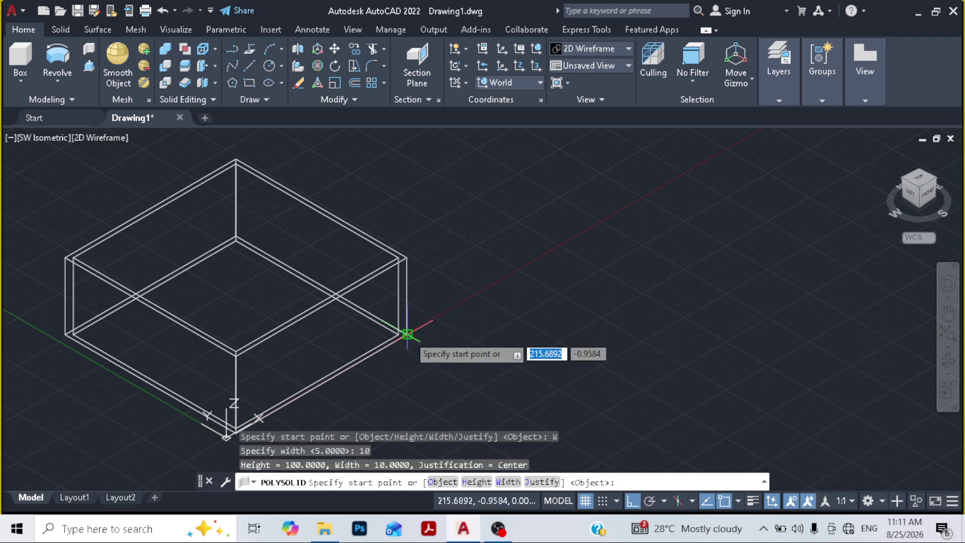
# - Draw the second polysolid as a closed square with 400-unit sides, starting on the X axis beyond the small square
pyautogui.click(471, 292)
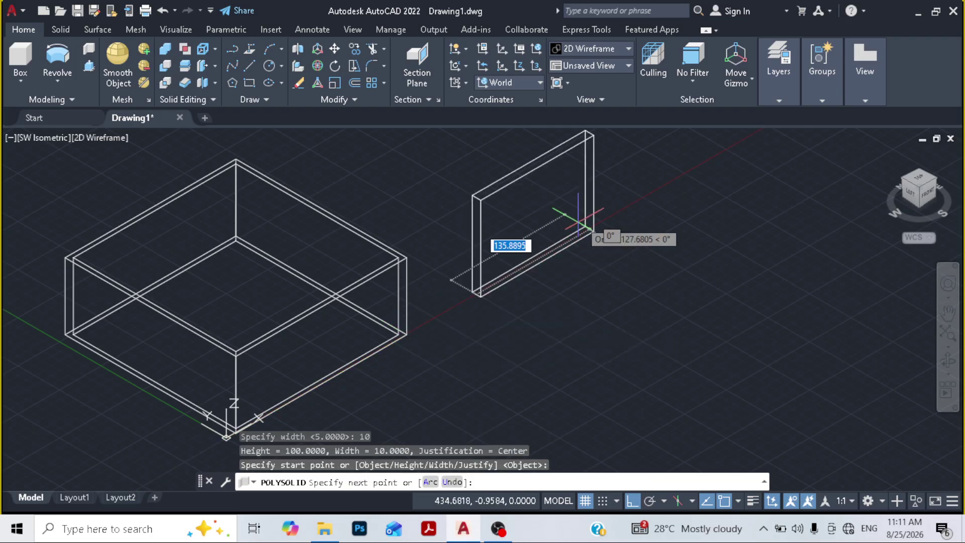
pyautogui.scroll(-2, 608, 216)
pyautogui.moveTo(607, 217); pyautogui.dragTo(515, 280, button='middle')
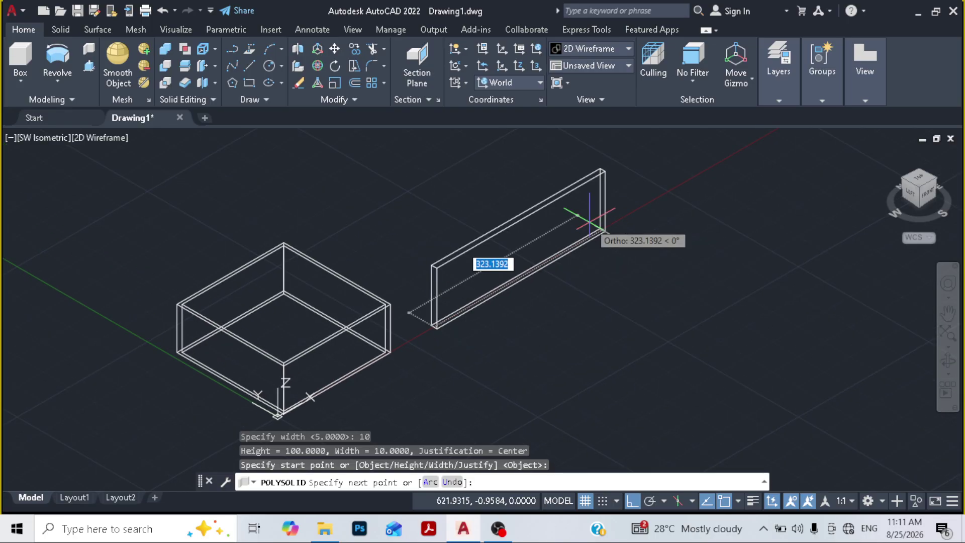
pyautogui.write('400')
pyautogui.press('Return')
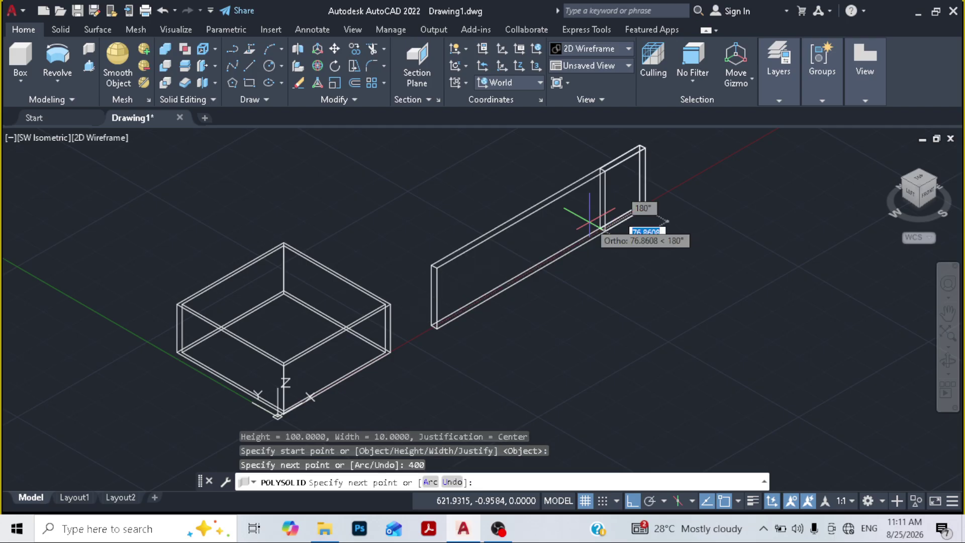
pyautogui.moveTo(454, 161)
pyautogui.mouseDown(button='middle')
pyautogui.moveTo(474, 212)
pyautogui.moveTo(495, 217)
pyautogui.mouseUp(button='middle')
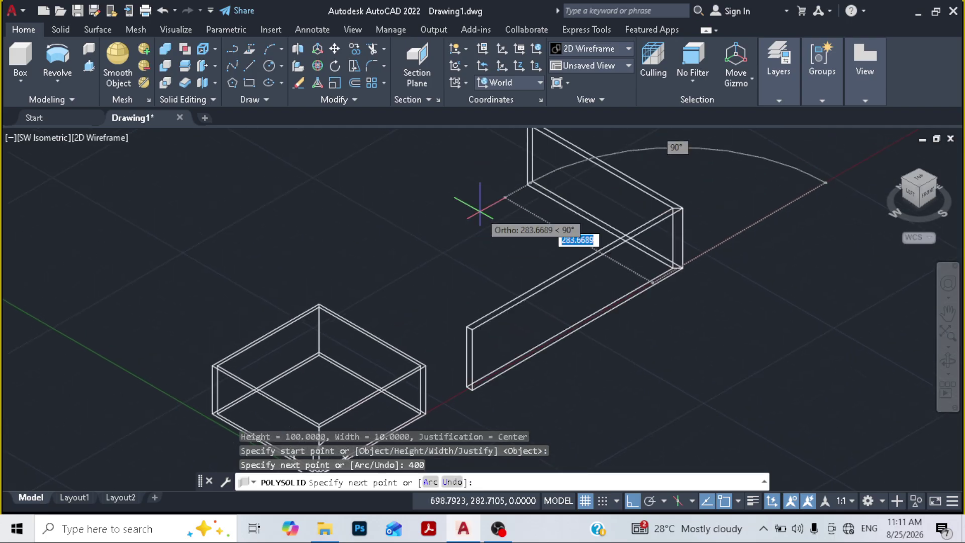
pyautogui.write('400')
pyautogui.press('Return')
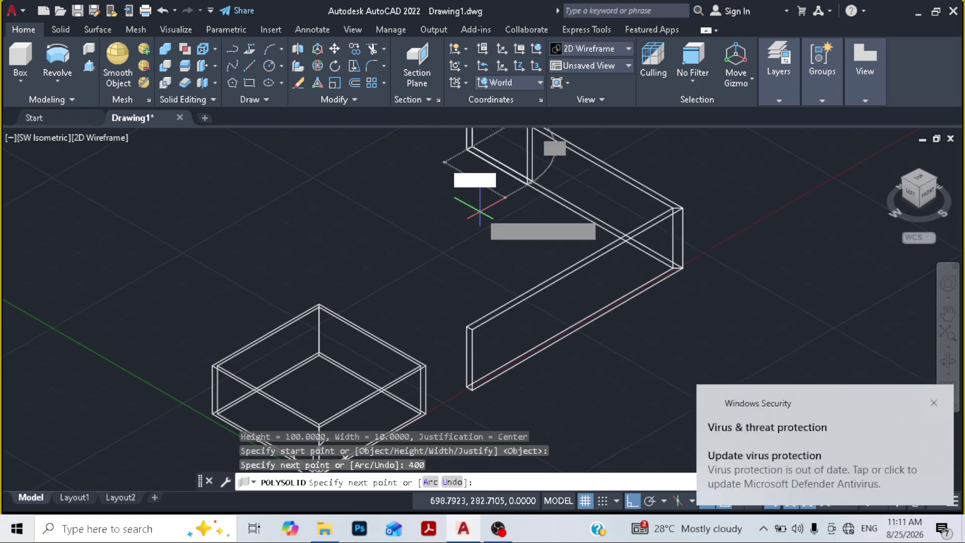
pyautogui.write('400')
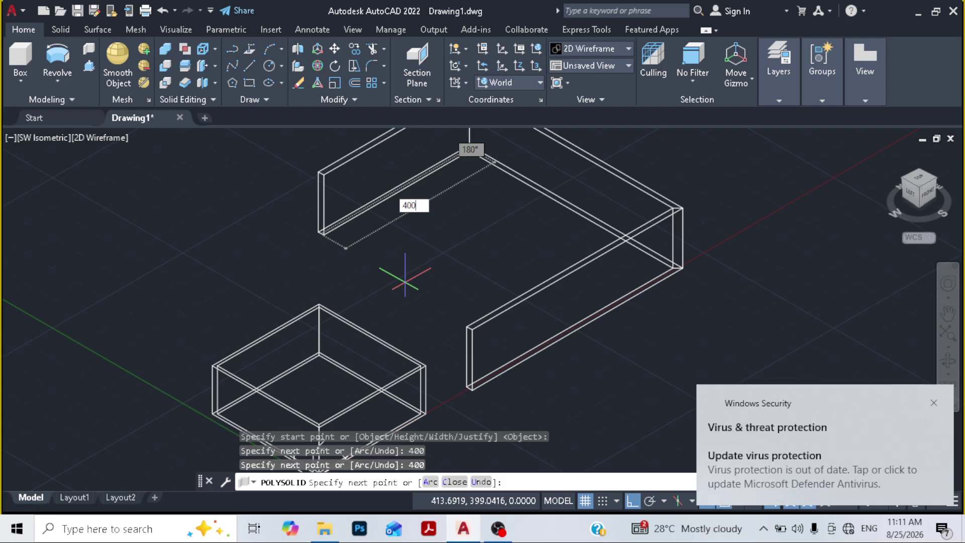
pyautogui.press('Return')
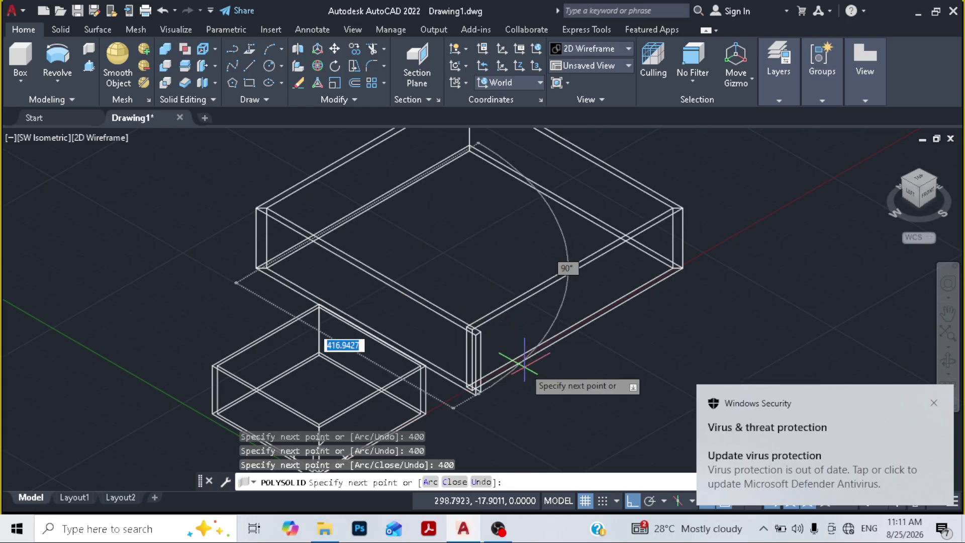
pyautogui.click(454, 482)
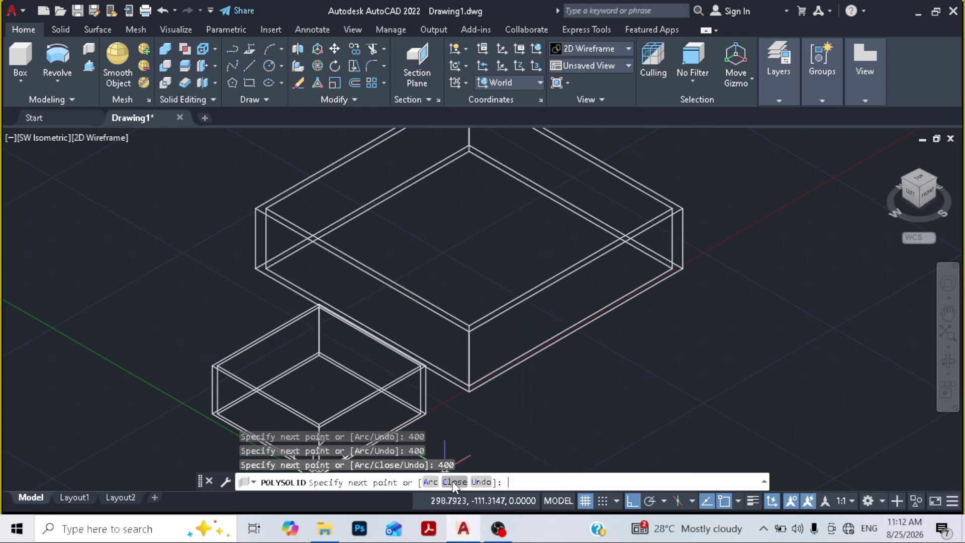
pyautogui.scroll(-1, 588, 276)
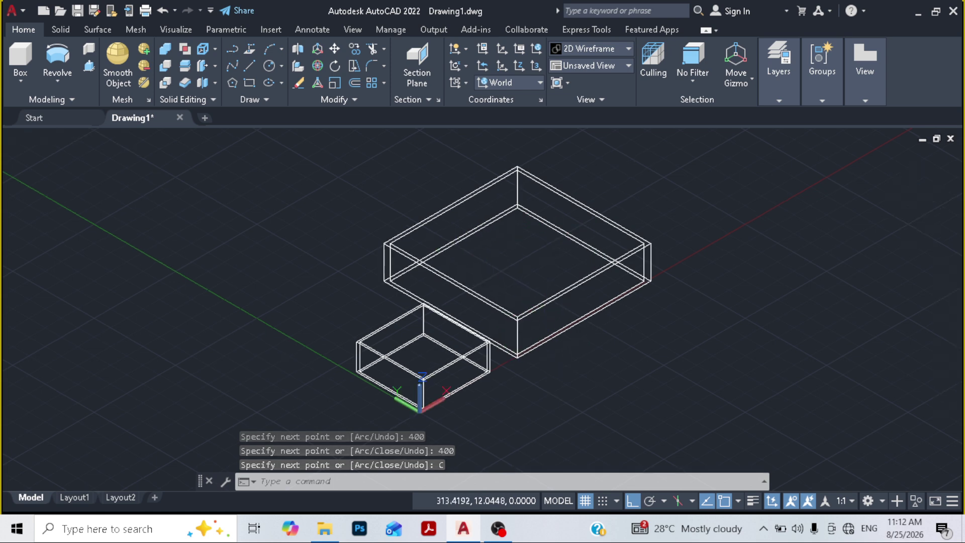
pyautogui.keyDown('shift'); pyautogui.moveTo(552, 316); pyautogui.dragTo(505, 341, button='middle'); pyautogui.keyUp('shift')
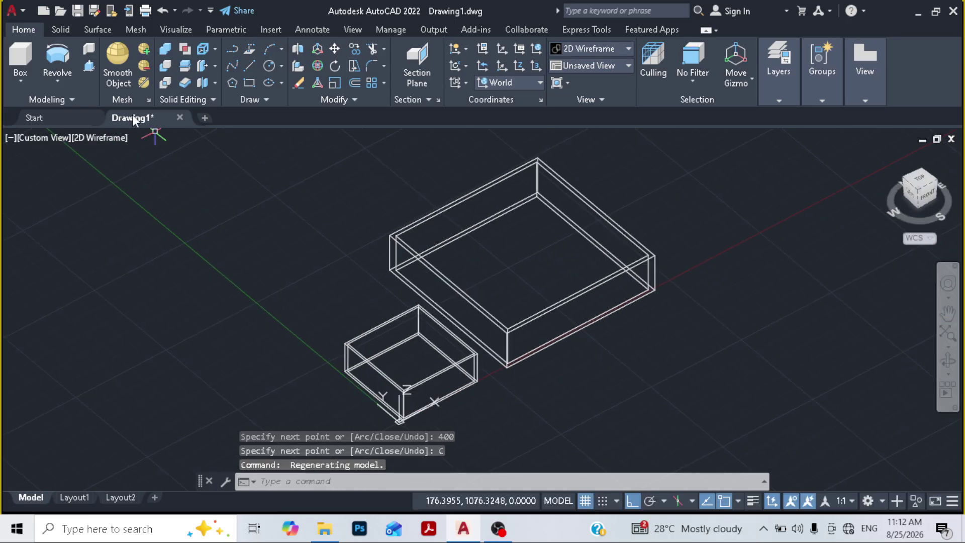
pyautogui.click(89, 49)
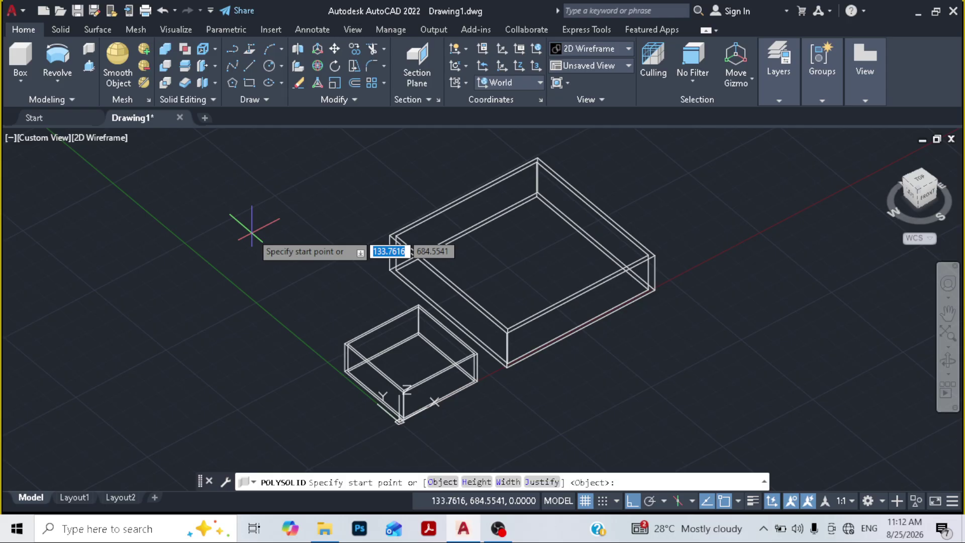
pyautogui.click(548, 483)
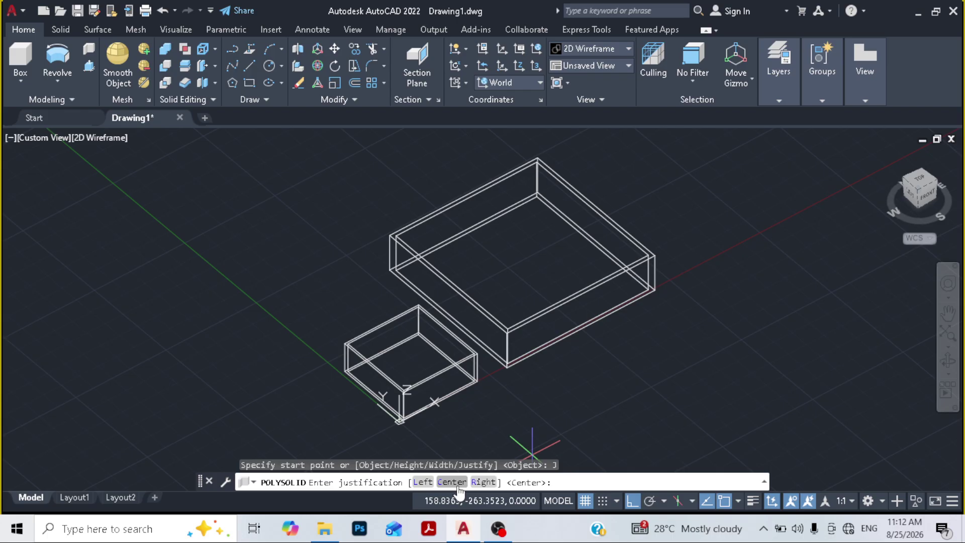
pyautogui.press('Down')
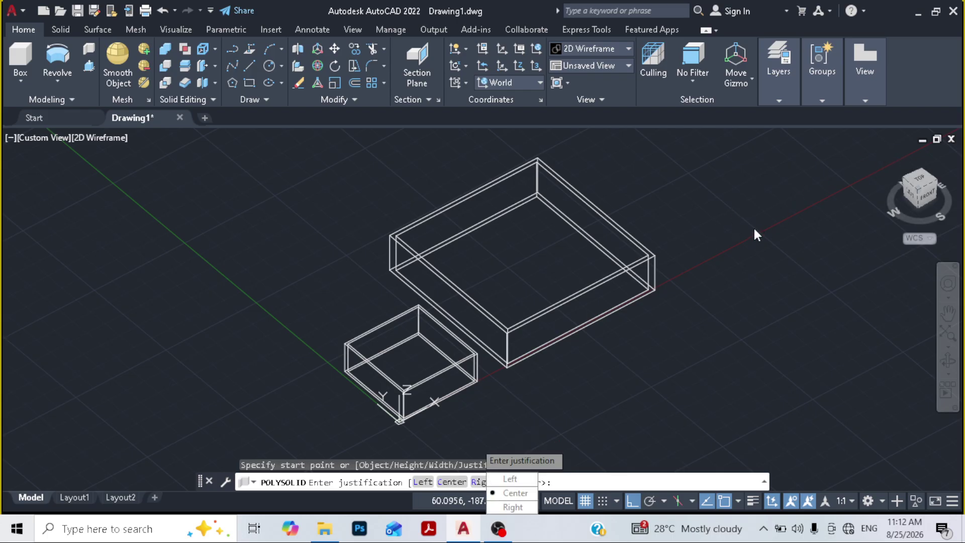
pyautogui.press('Escape')
pyautogui.press('Escape')
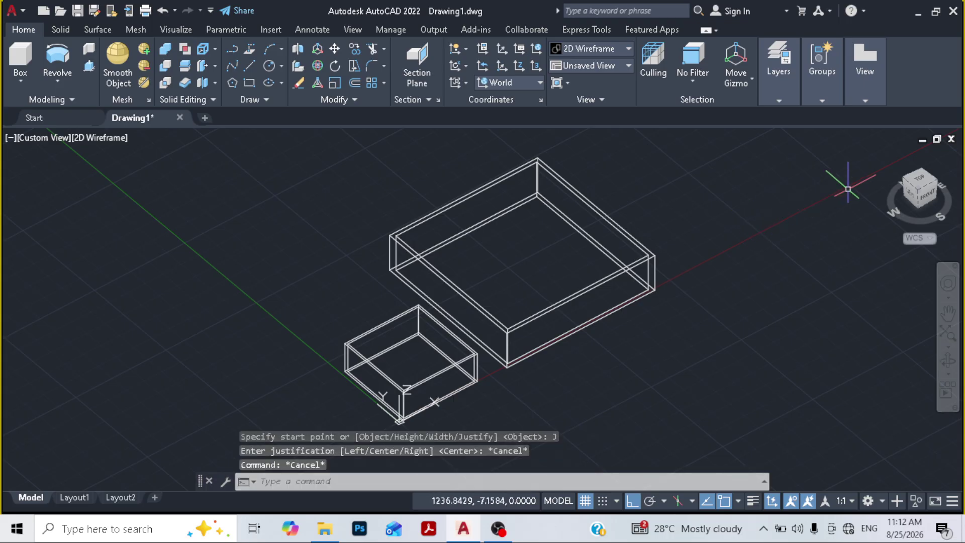
# - Return the model to the home view
pyautogui.click(888, 154)
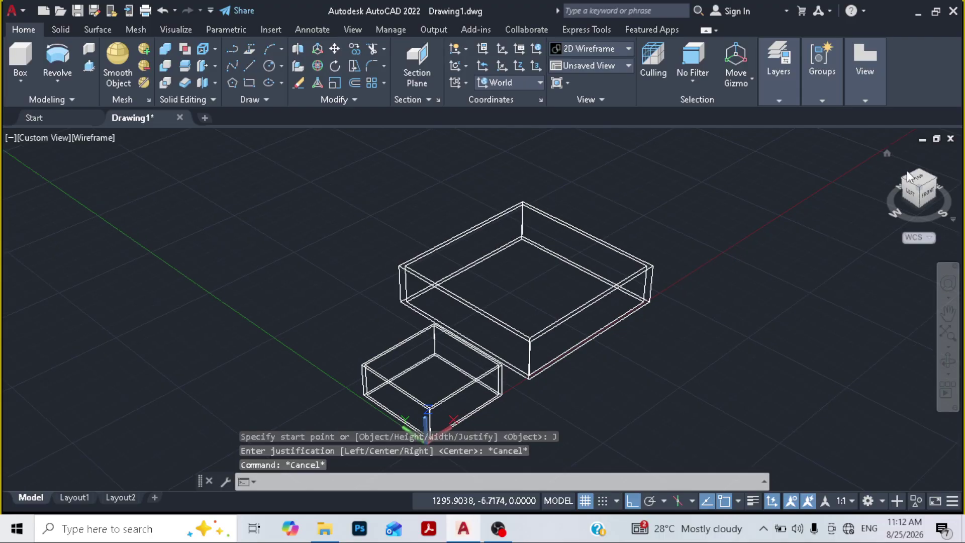
# - Switch to the top view and start a new polysolid with width 10 and Center justification
pyautogui.click(918, 178)
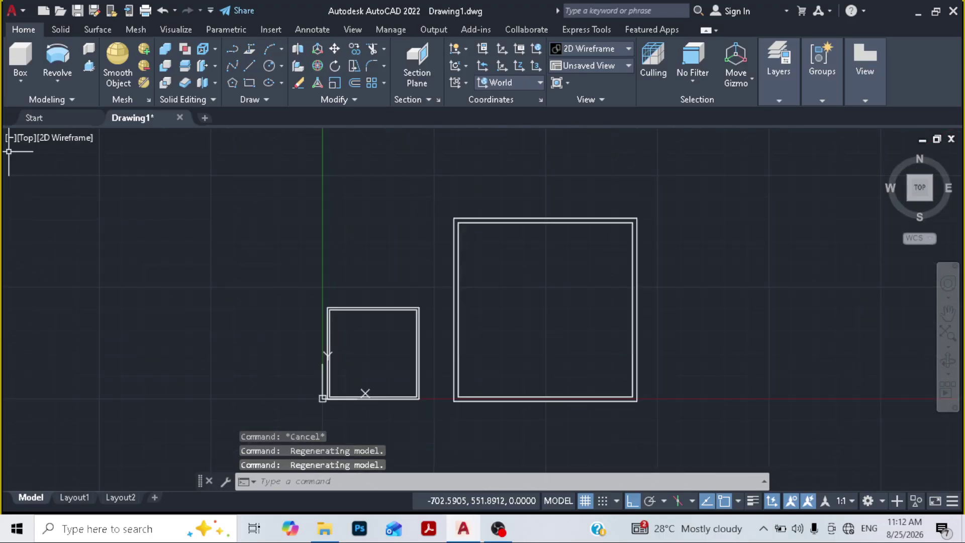
pyautogui.moveTo(448, 189); pyautogui.dragTo(405, 251, button='middle')
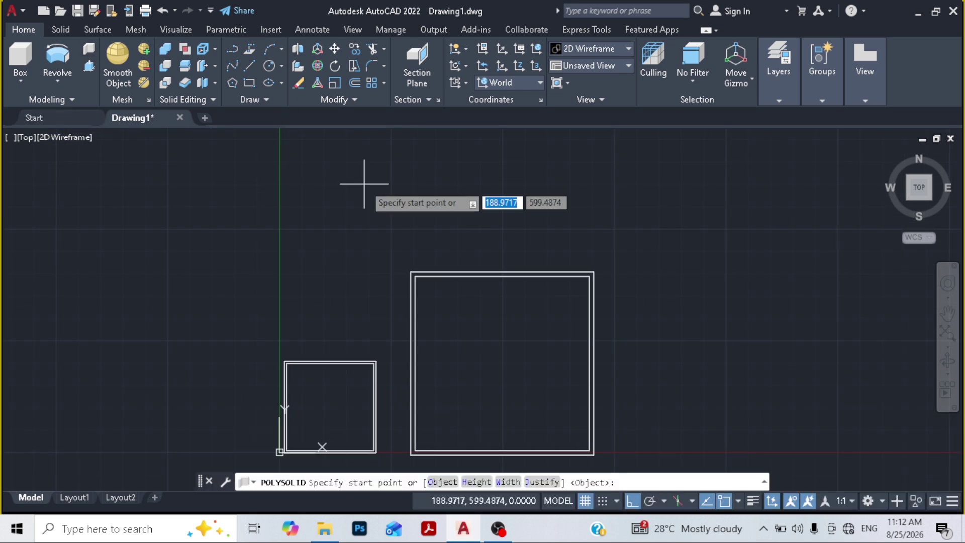
pyautogui.click(509, 482)
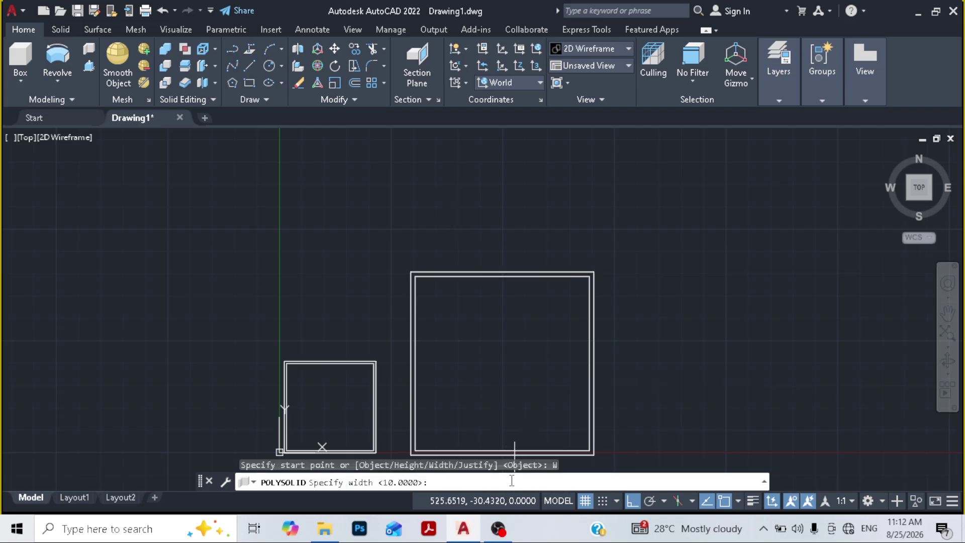
pyautogui.press('Return')
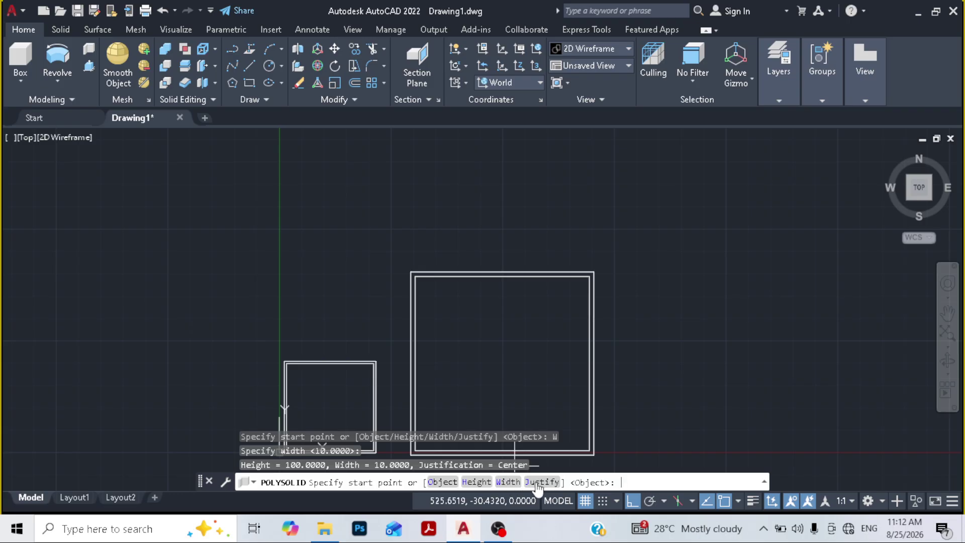
pyautogui.click(537, 482)
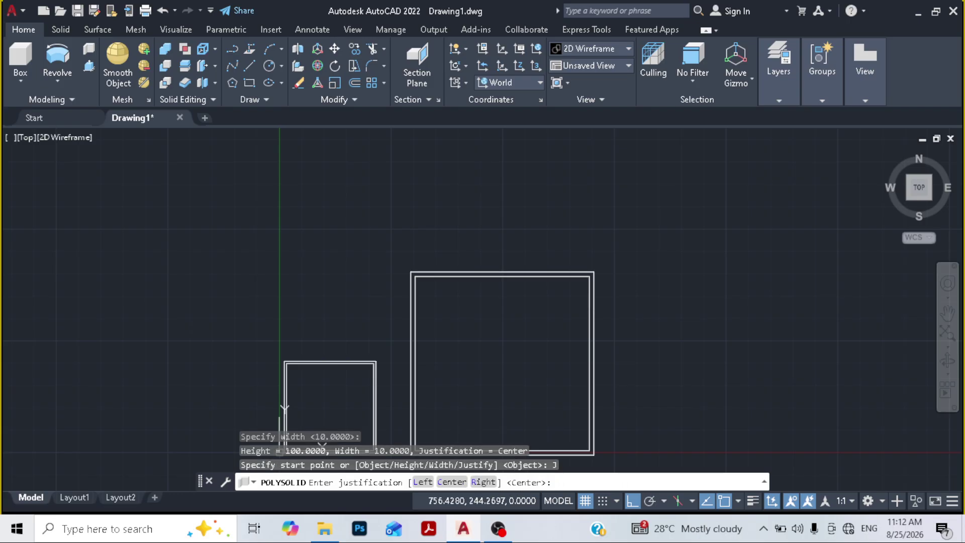
pyautogui.press('Return')
# - Draw the center-justified polysolid clockwise as a closed square with 200-unit sides, in the empty space above the large square
pyautogui.moveTo(663, 249)
pyautogui.mouseDown(button='middle')
pyautogui.moveTo(588, 289)
pyautogui.moveTo(571, 319)
pyautogui.mouseUp(button='middle')
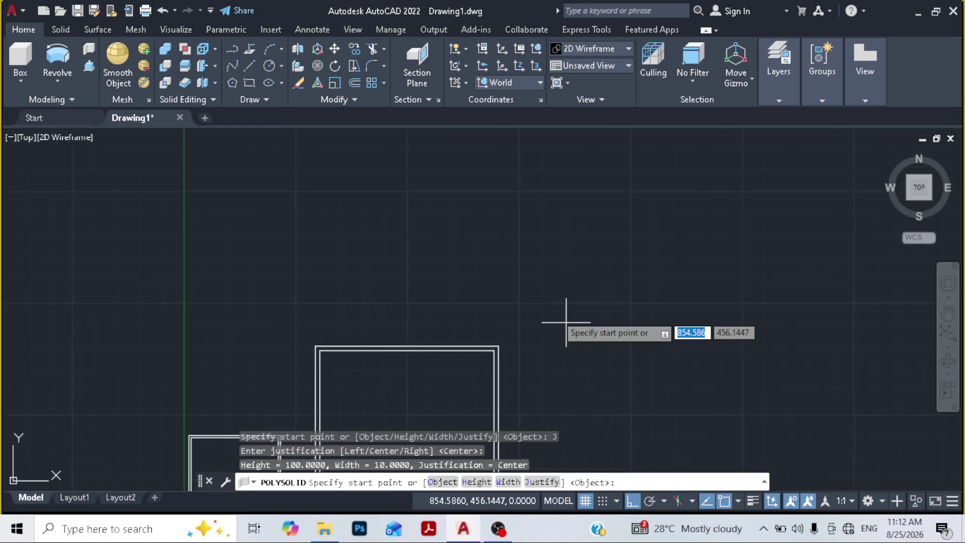
pyautogui.click(475, 286)
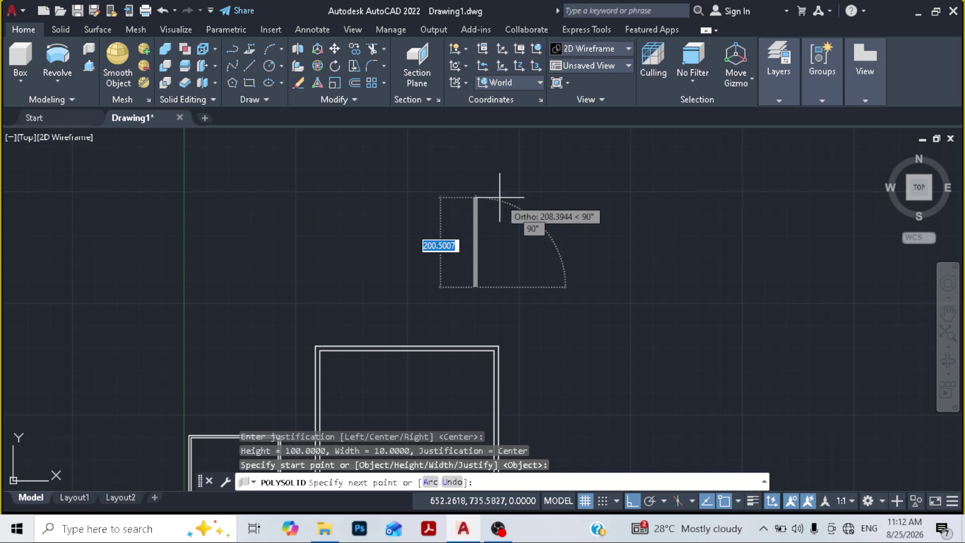
pyautogui.scroll(3, 500, 191)
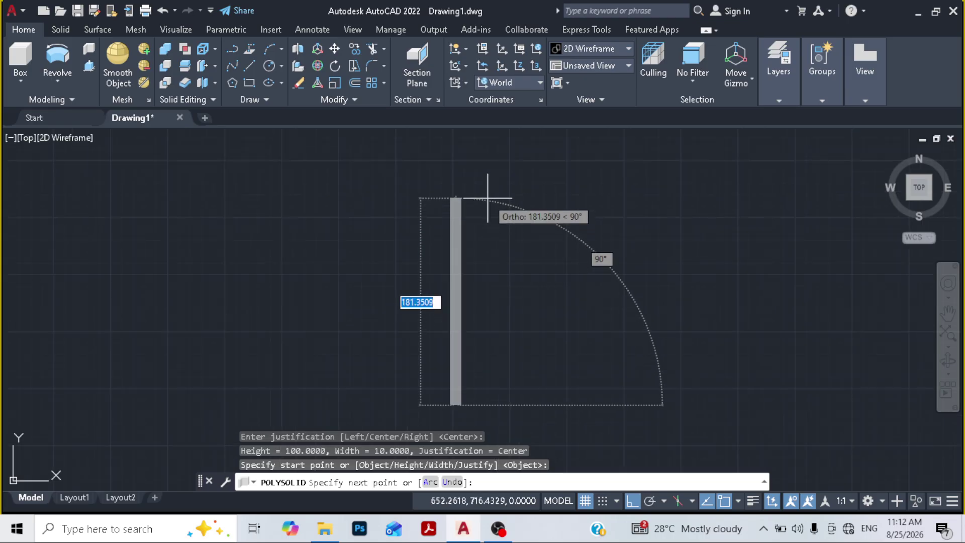
pyautogui.scroll(-2, 487, 199)
pyautogui.write('200')
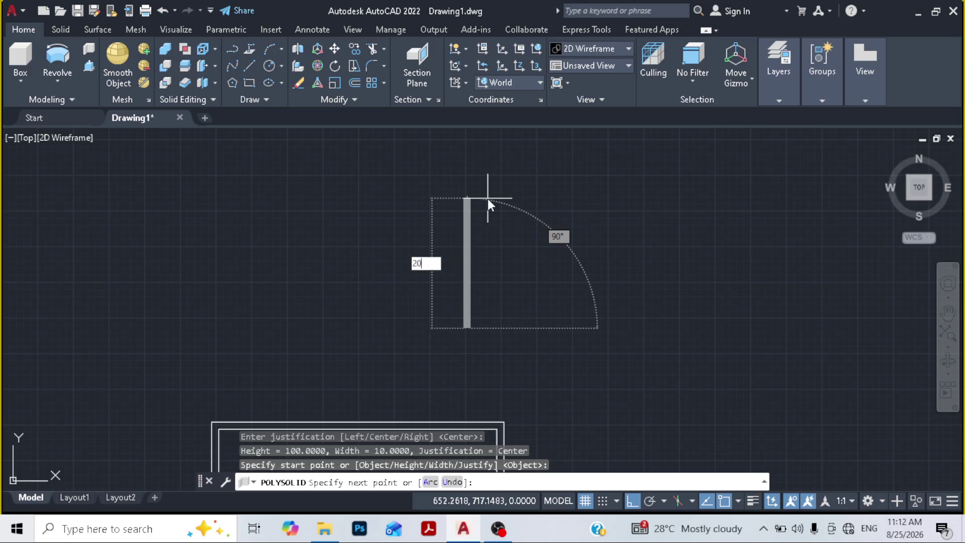
pyautogui.press('Return')
pyautogui.write('200')
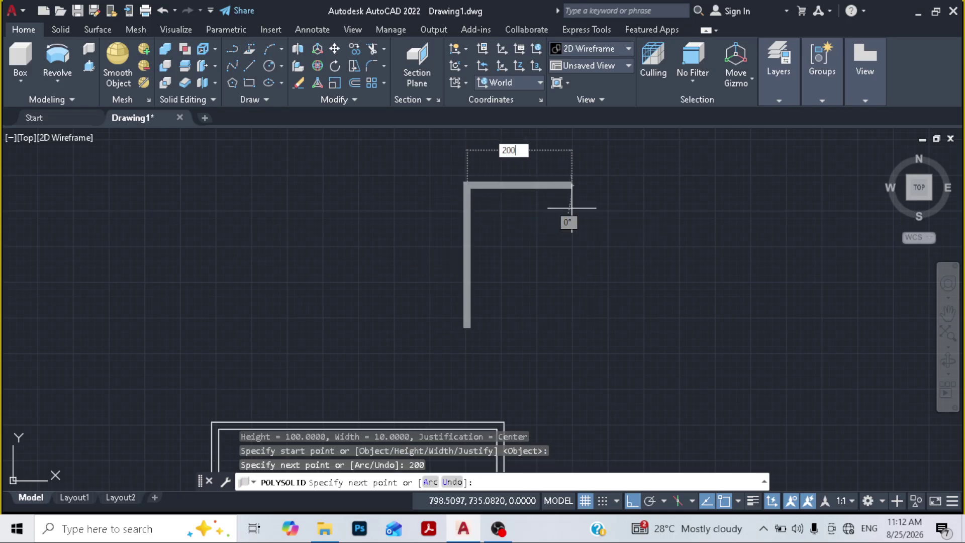
pyautogui.press('Return')
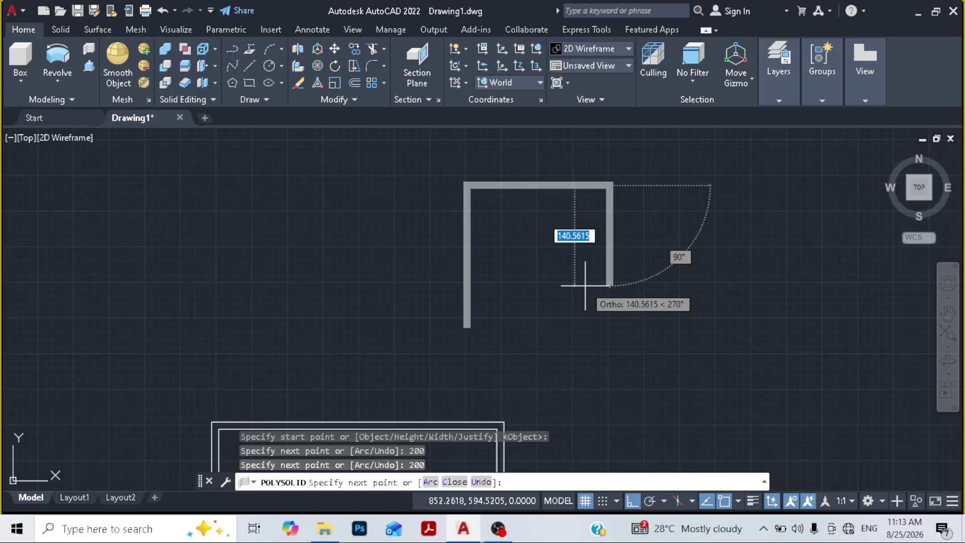
pyautogui.write('200')
pyautogui.press('Return')
pyautogui.write('c')
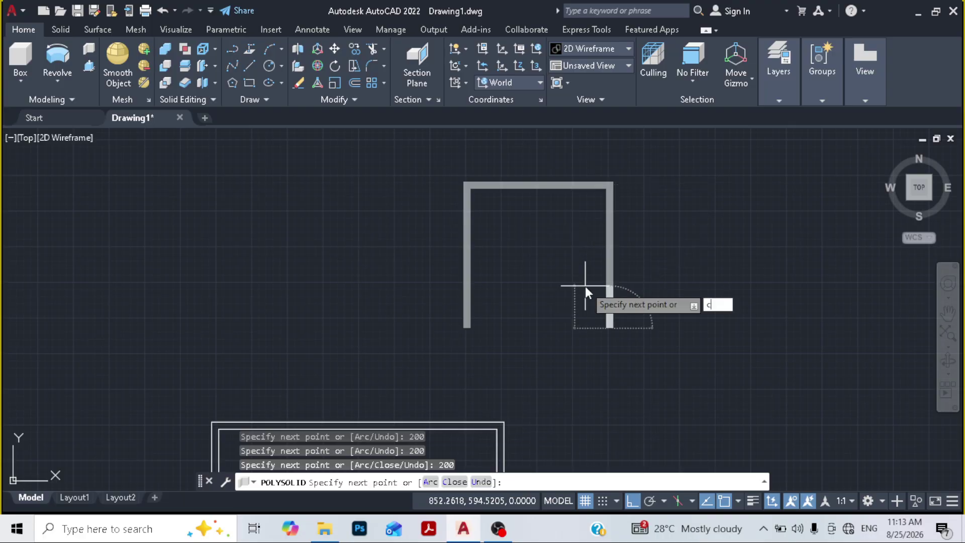
pyautogui.press('Return')
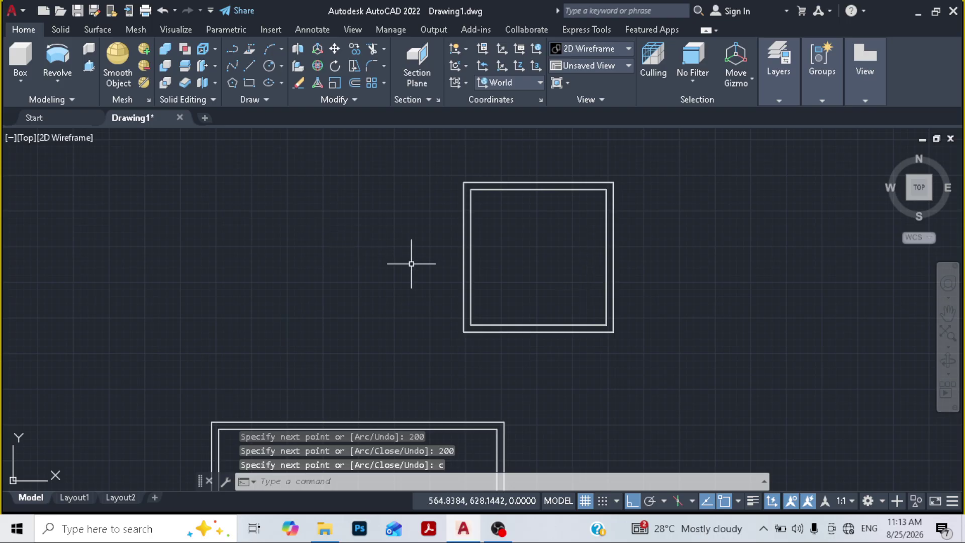
# - Start another polysolid with its justification set to Left
pyautogui.moveTo(469, 253)
pyautogui.mouseDown(button='middle')
pyautogui.moveTo(483, 254)
pyautogui.moveTo(321, 259)
pyautogui.mouseUp(button='middle')
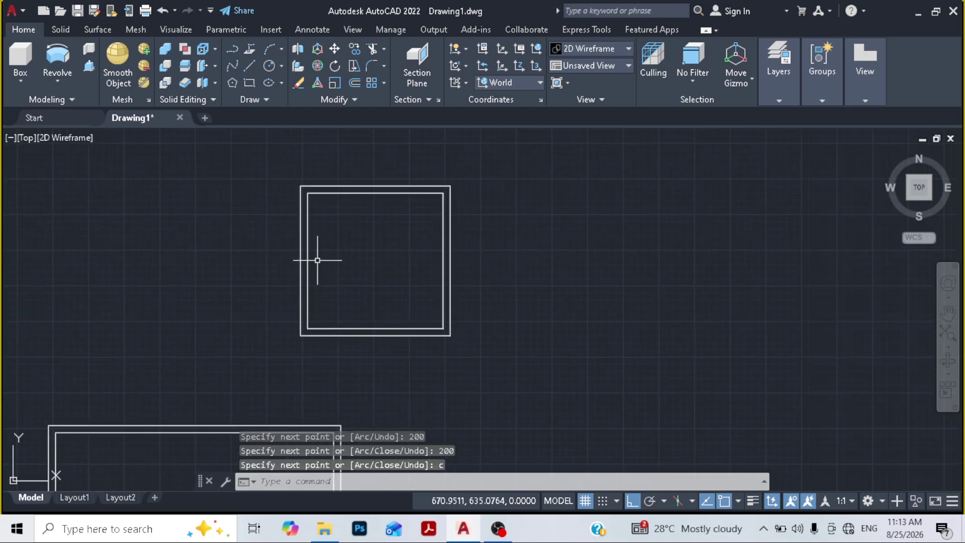
pyautogui.click(89, 51)
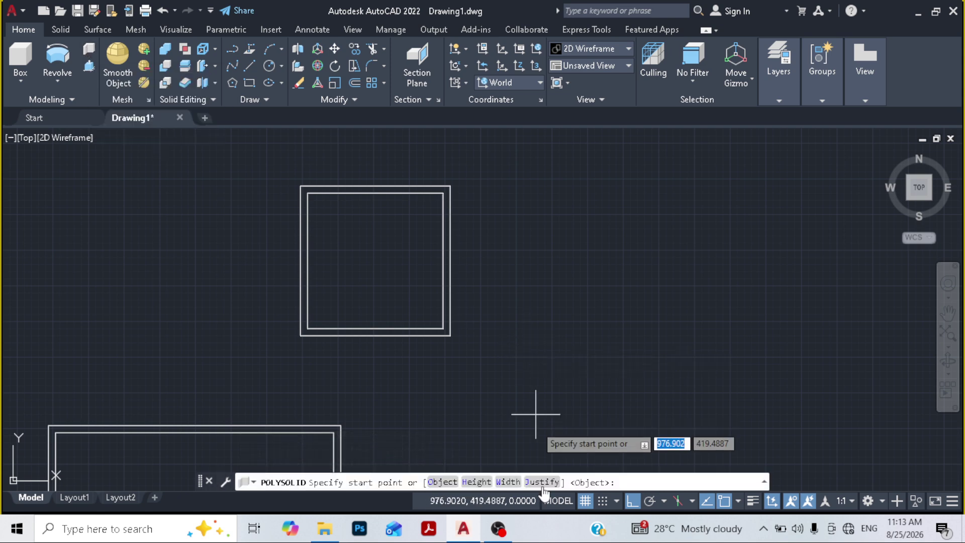
pyautogui.click(543, 482)
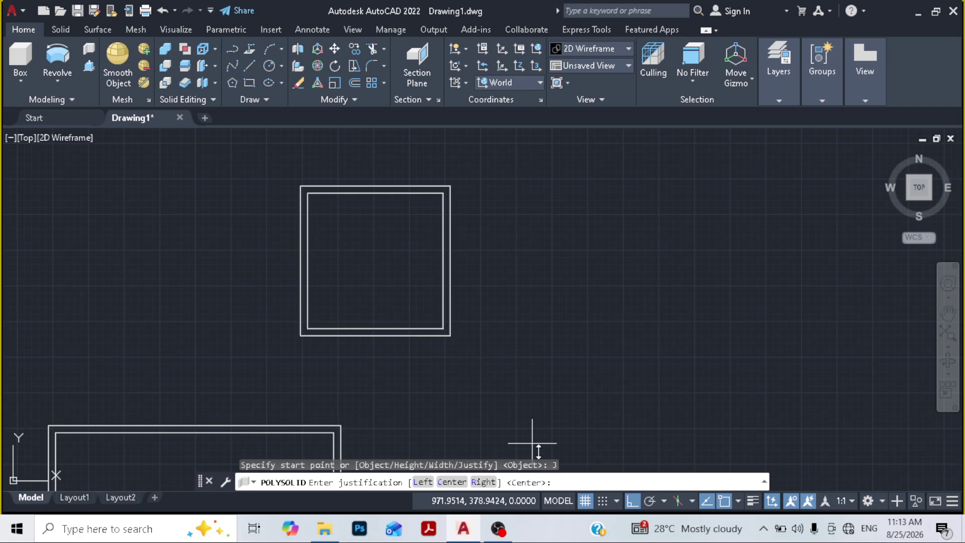
pyautogui.click(423, 482)
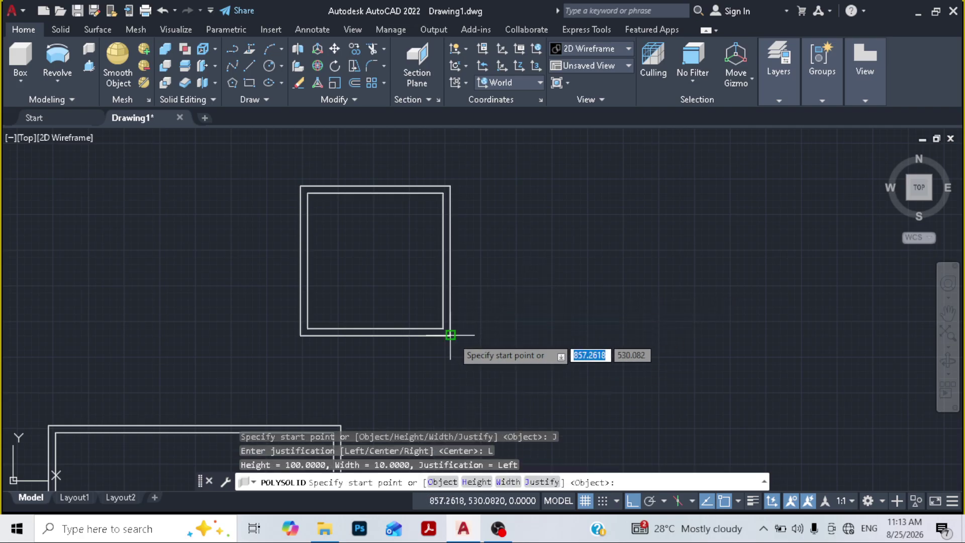
# - Draw the left-justified polysolid counterclockwise as a closed 200-unit square beside the center-justified one, starting level with its lower outer edge
pyautogui.click(536, 336)
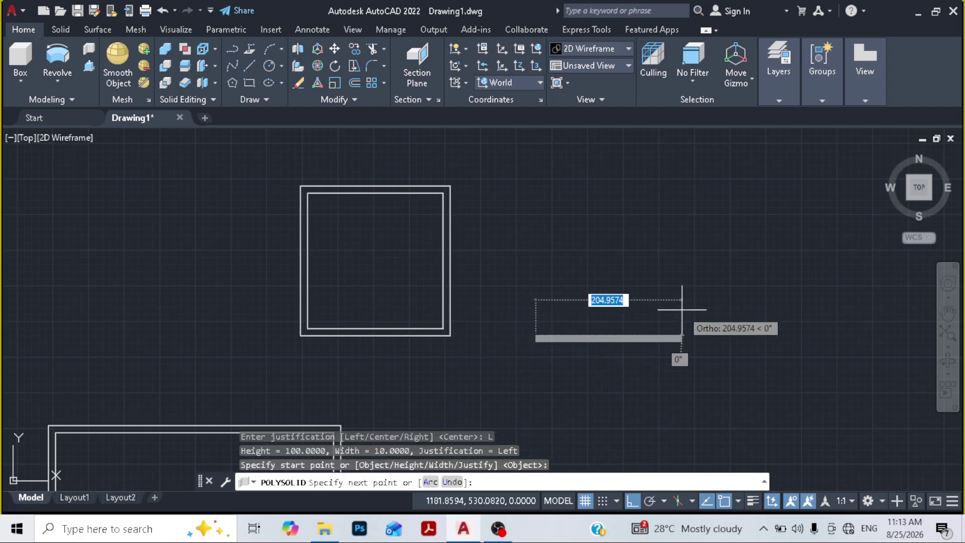
pyautogui.write('200')
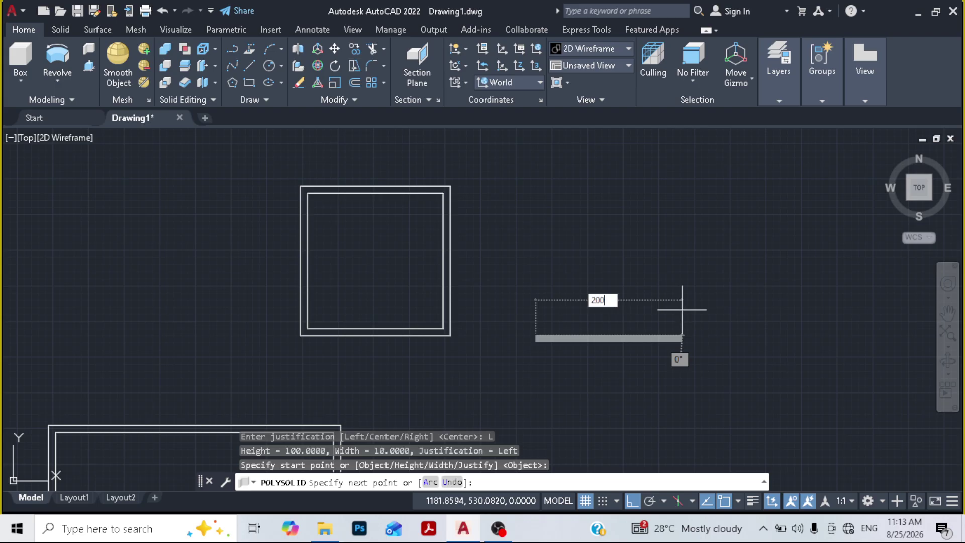
pyautogui.press('Return')
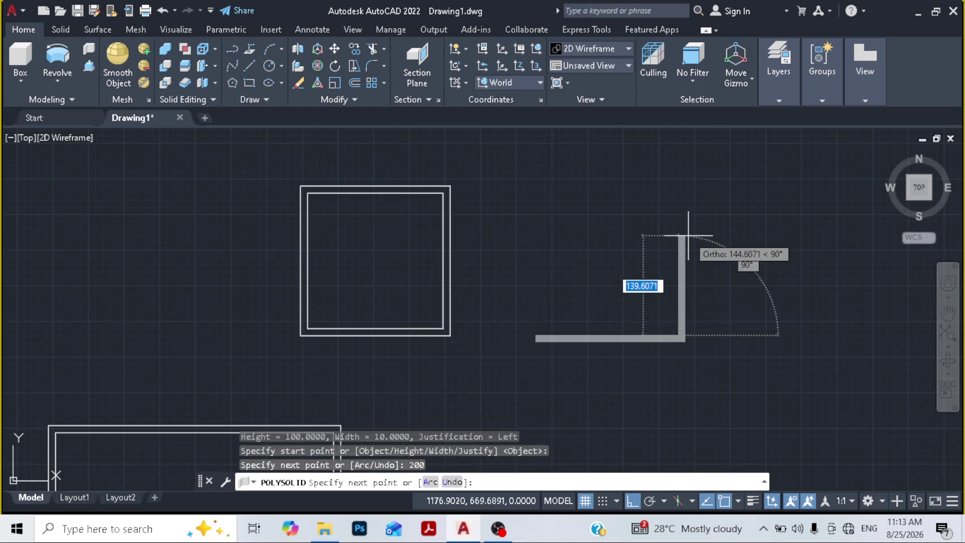
pyautogui.write('200')
pyautogui.press('Return')
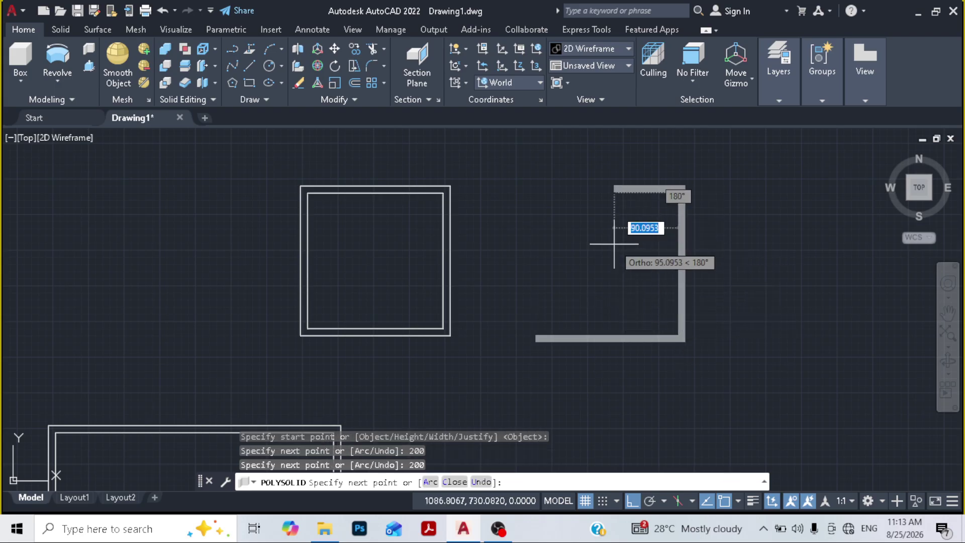
pyautogui.write('200')
pyautogui.press('Return')
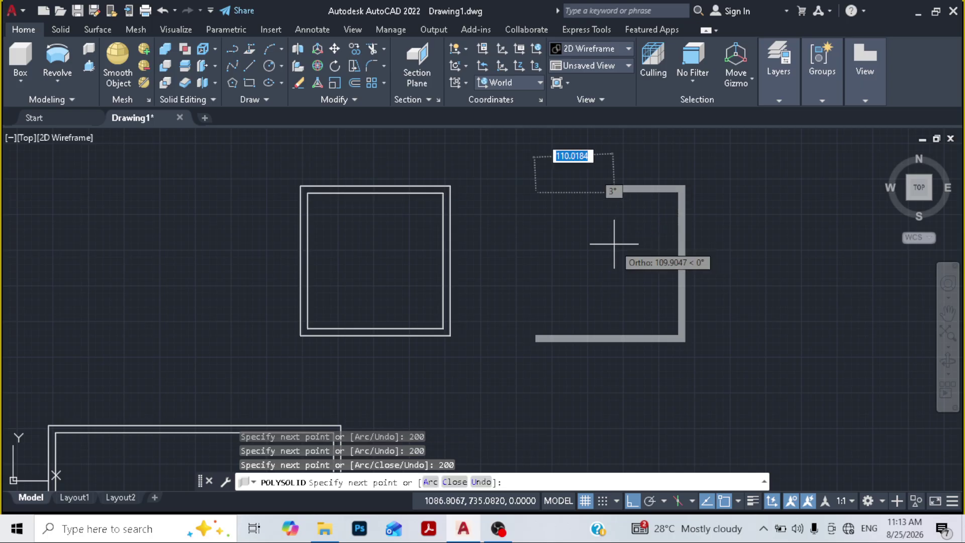
pyautogui.write('c')
pyautogui.press('Return')
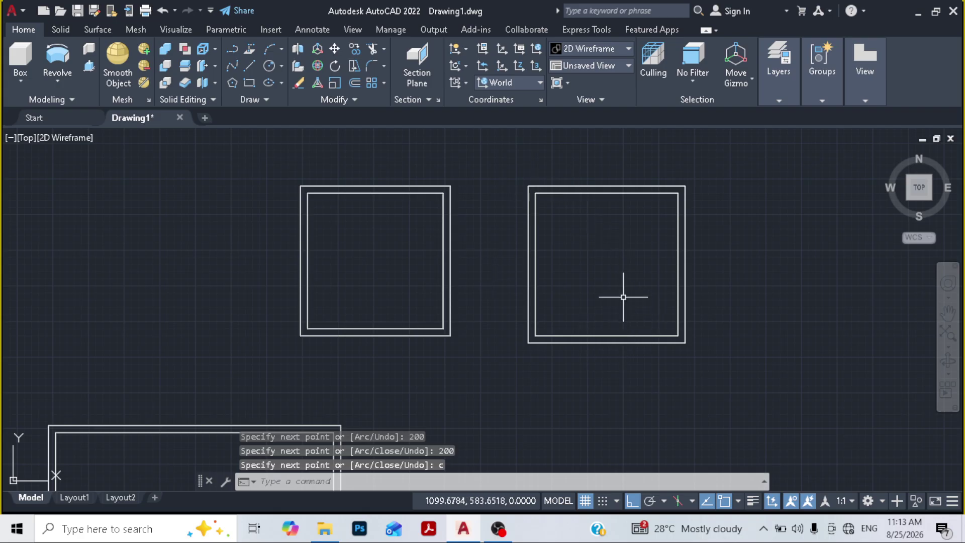
# - Start a further polysolid with its justification set to Right
pyautogui.moveTo(615, 280)
pyautogui.mouseDown(button='middle')
pyautogui.moveTo(493, 267)
pyautogui.moveTo(529, 281)
pyautogui.mouseUp(button='middle')
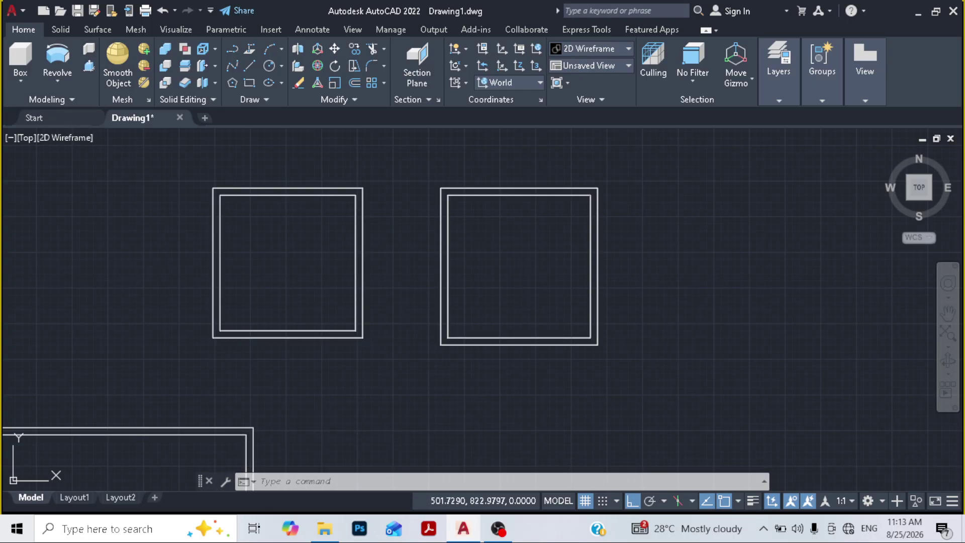
pyautogui.click(88, 49)
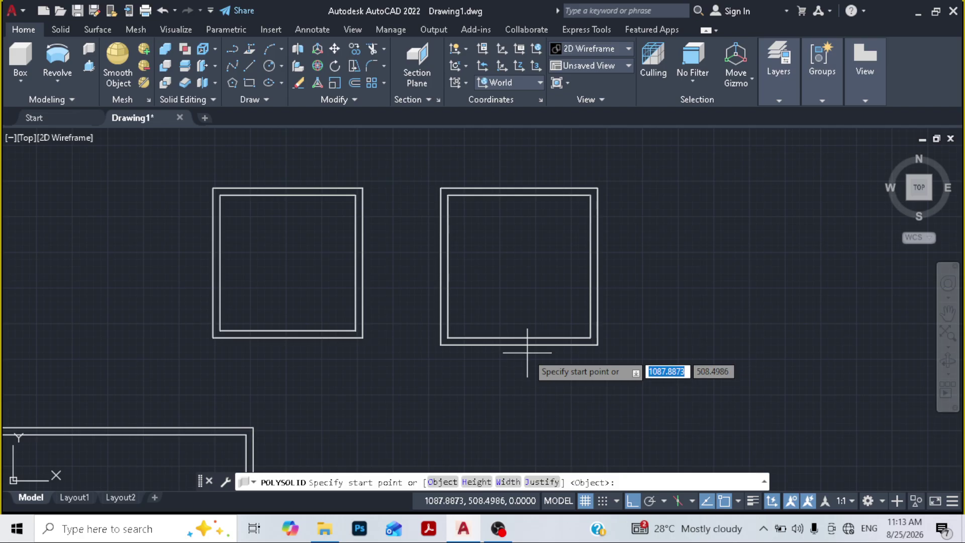
pyautogui.click(543, 483)
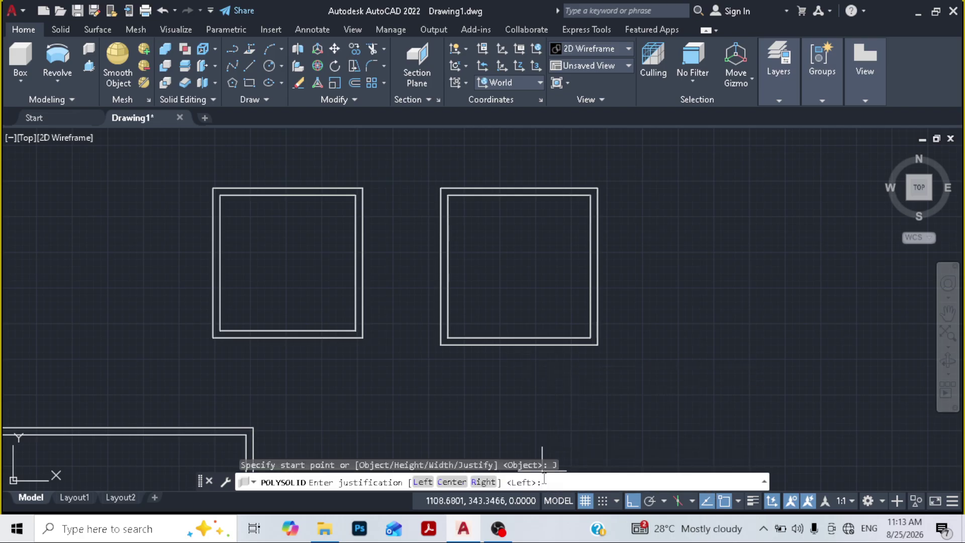
pyautogui.click(484, 483)
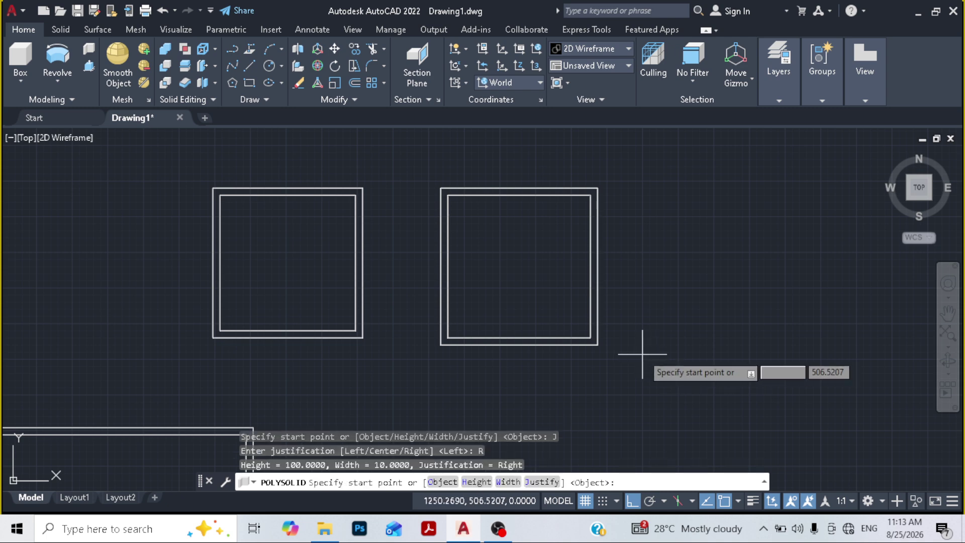
# - Draw the right-justified polysolid counterclockwise as a closed 200-unit square beside the left-justified one, starting on the same baseline
pyautogui.moveTo(638, 345); pyautogui.dragTo(570, 346, button='middle')
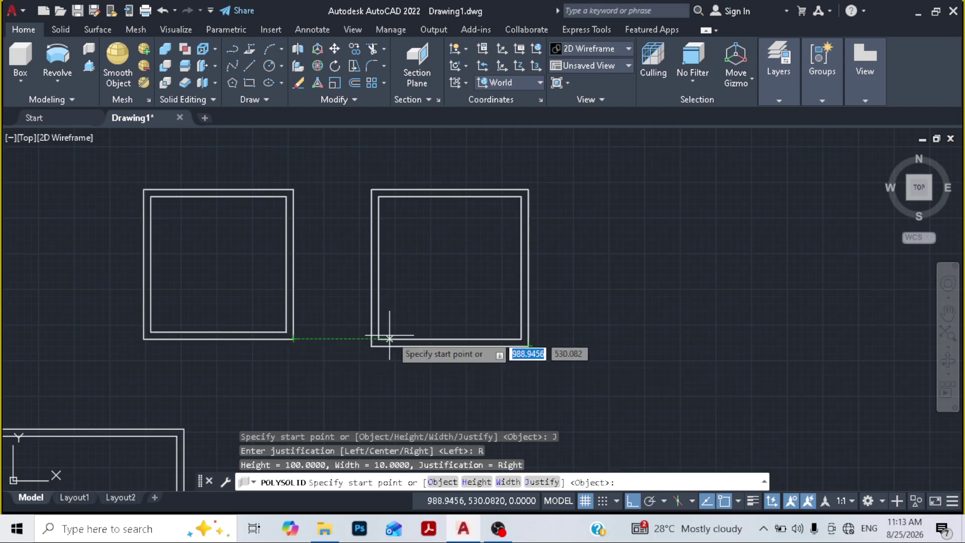
pyautogui.click(591, 339)
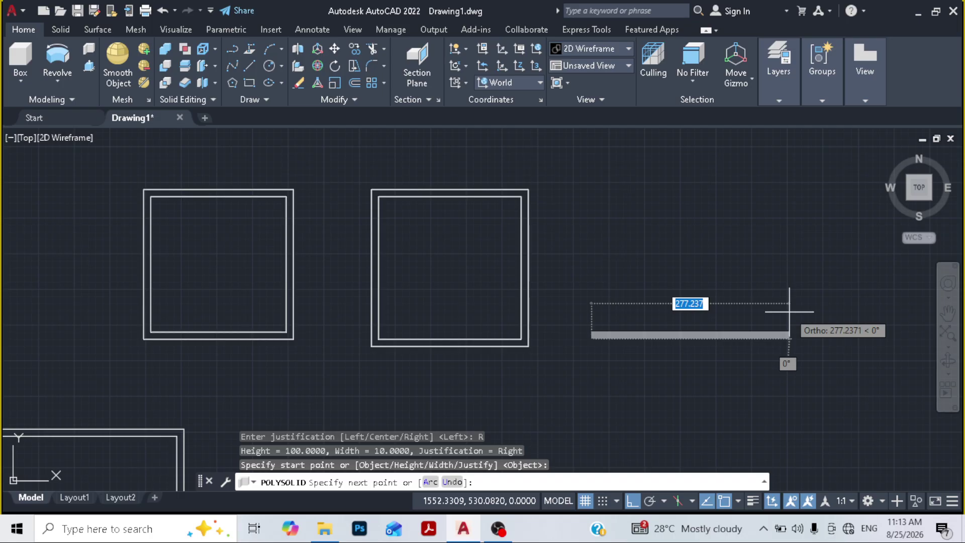
pyautogui.write('200')
pyautogui.press('Return')
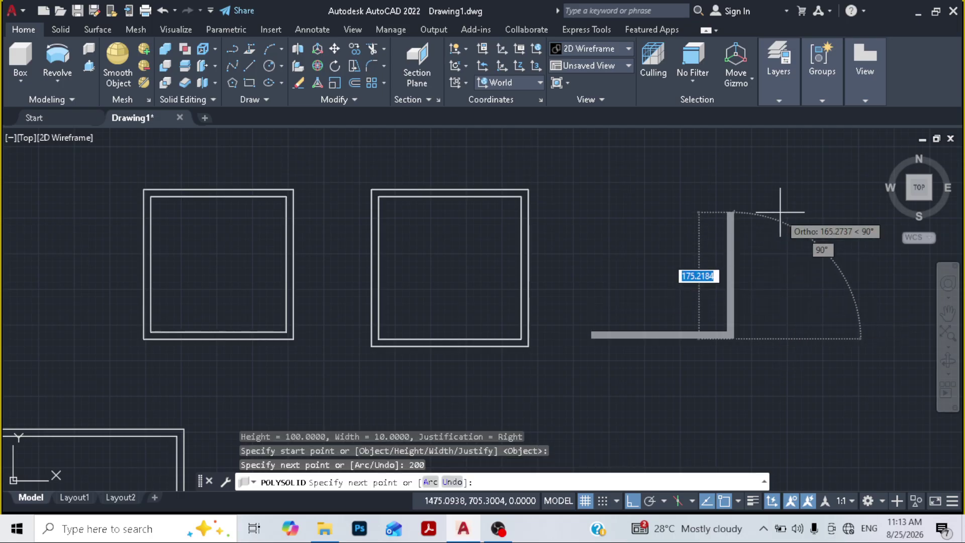
pyautogui.write('200')
pyautogui.press('Return')
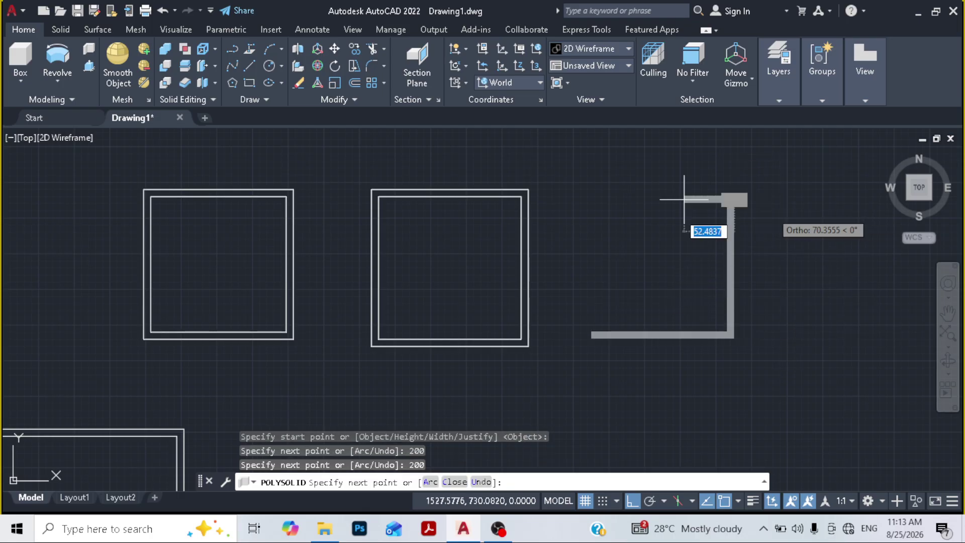
pyautogui.write('200')
pyautogui.press('Return')
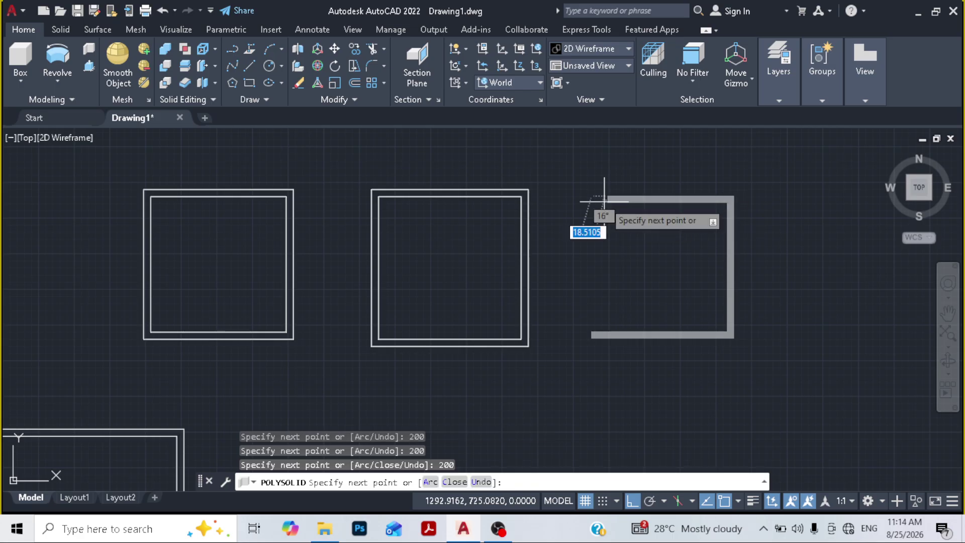
pyautogui.write('c')
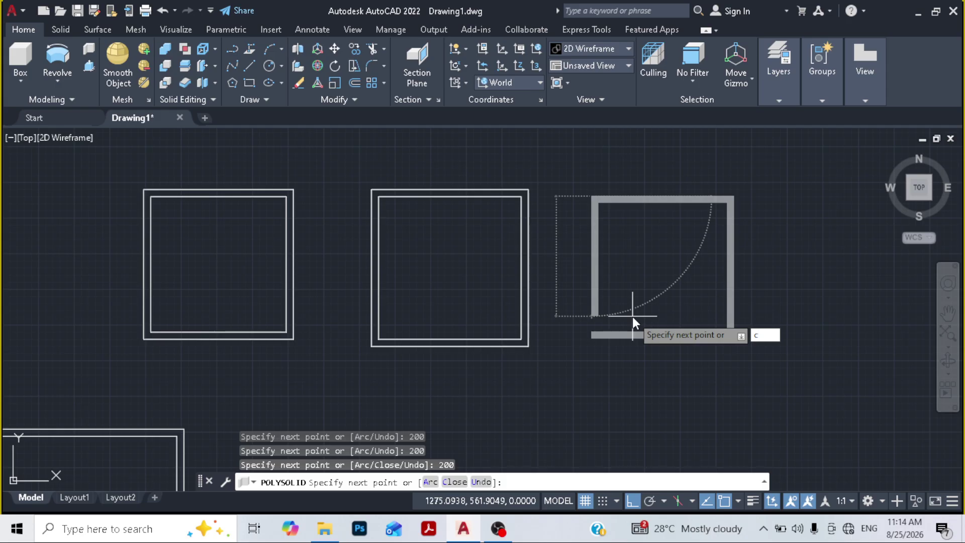
pyautogui.press('Return')
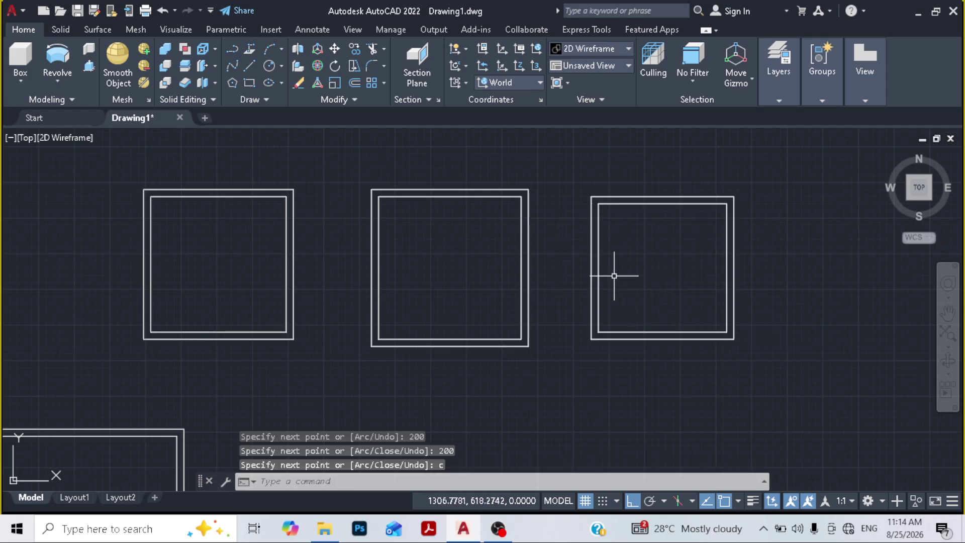
pyautogui.press('Escape')
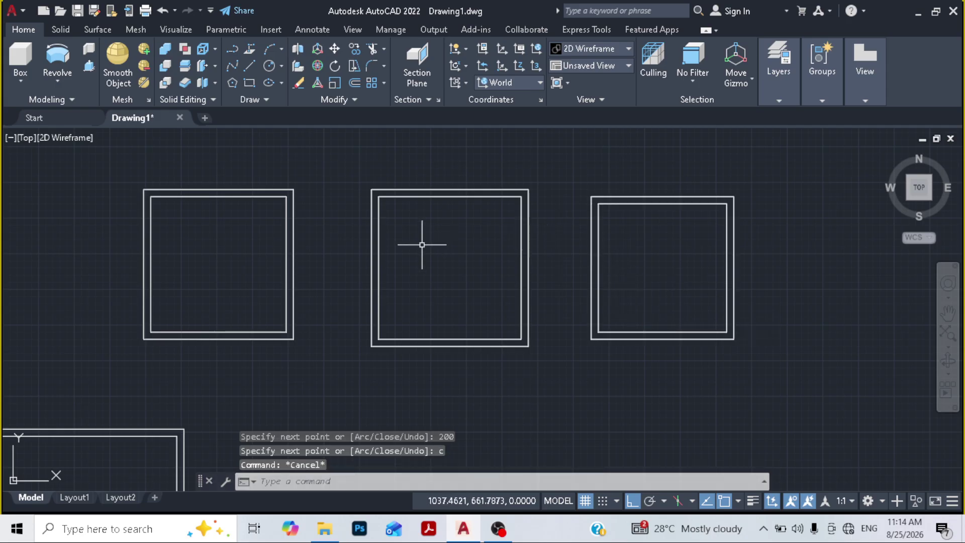
pyautogui.moveTo(424, 241); pyautogui.dragTo(499, 252, button='middle')
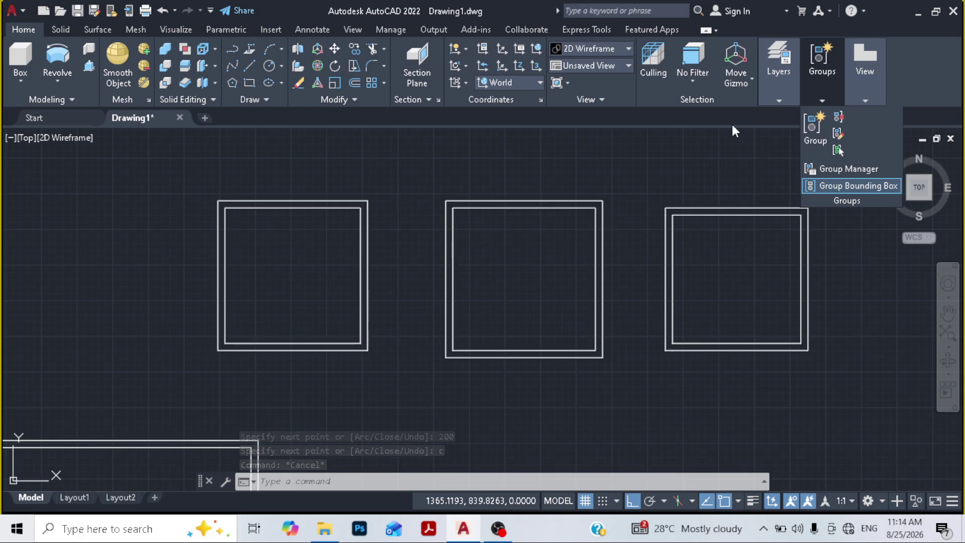
pyautogui.rightClick(741, 28)
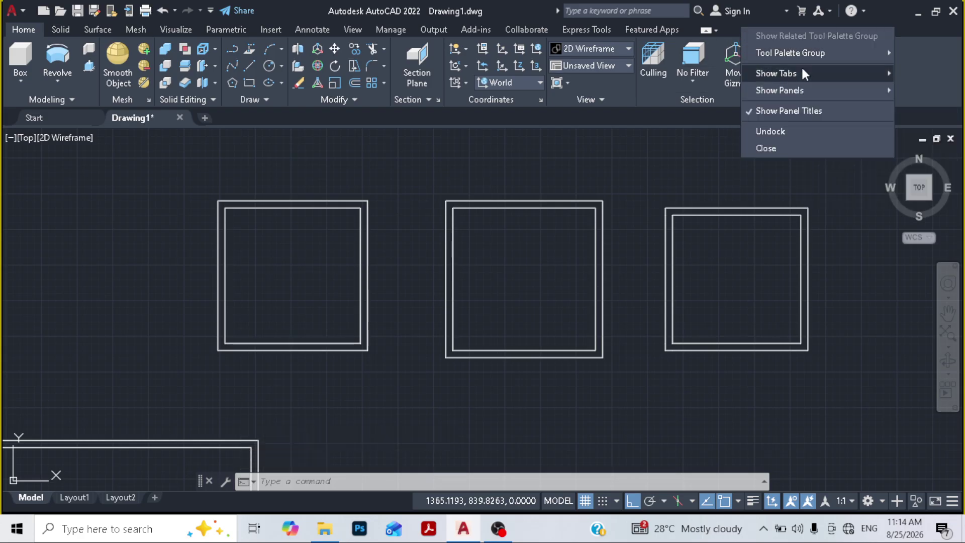
pyautogui.moveTo(803, 71)
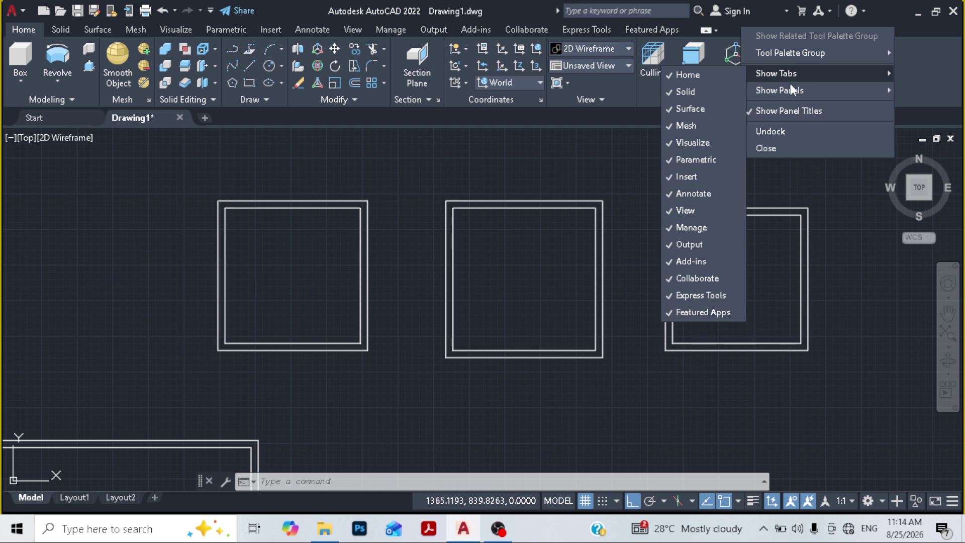
pyautogui.click(596, 158)
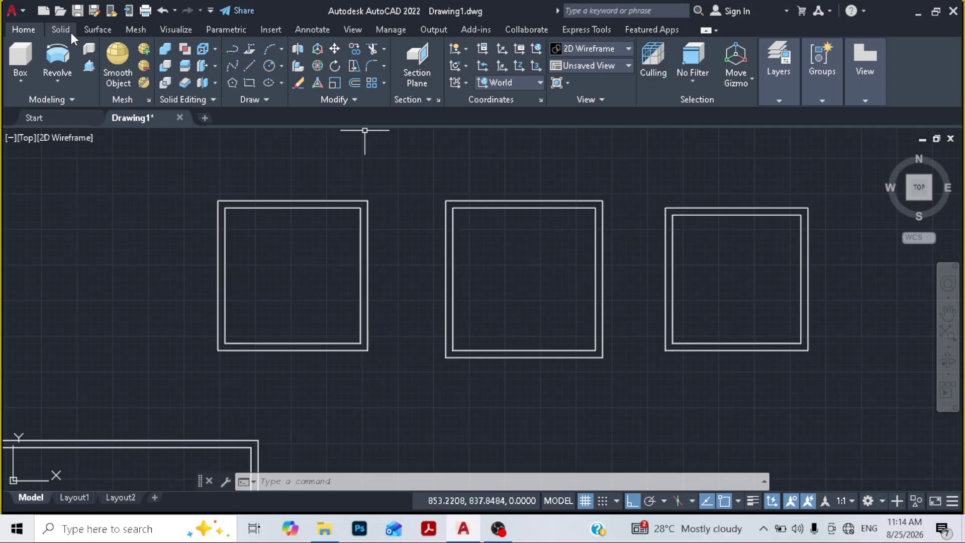
pyautogui.click(107, 28)
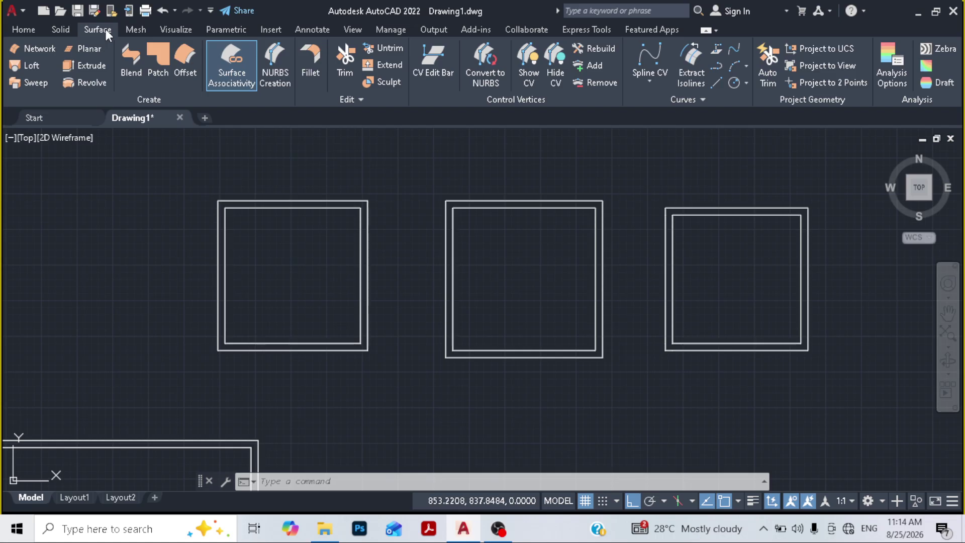
pyautogui.click(30, 28)
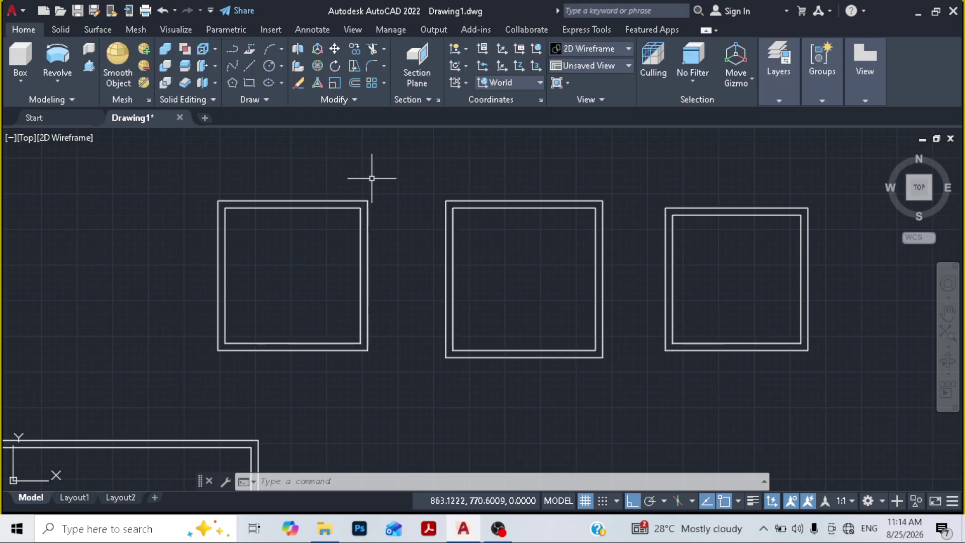
# - Try to measure the left-justified square with the MEASURE command
pyautogui.write('eas')
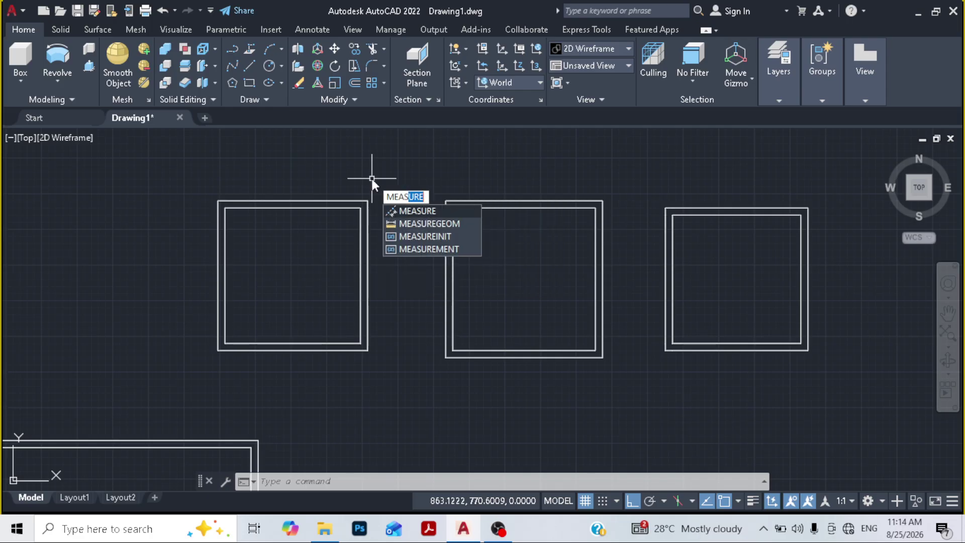
pyautogui.click(417, 211)
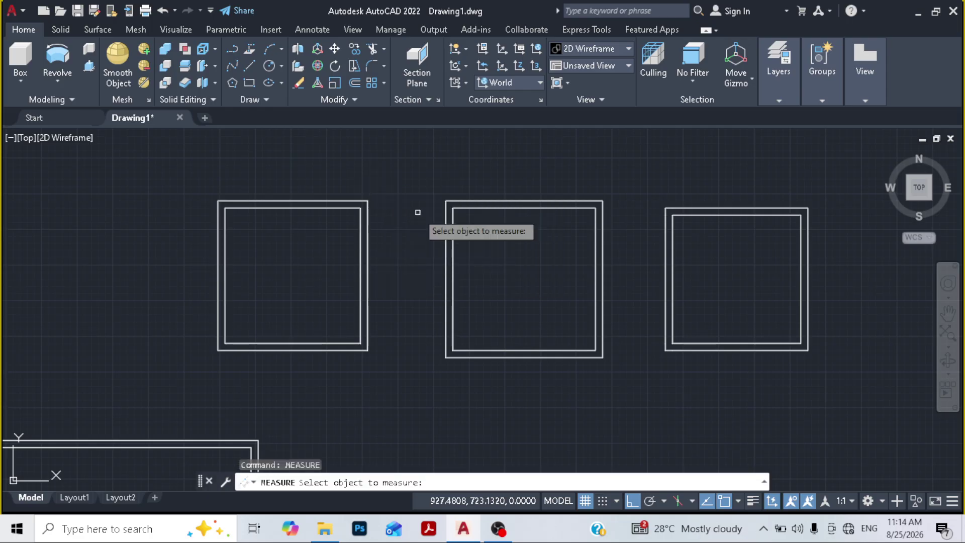
pyautogui.click(477, 210)
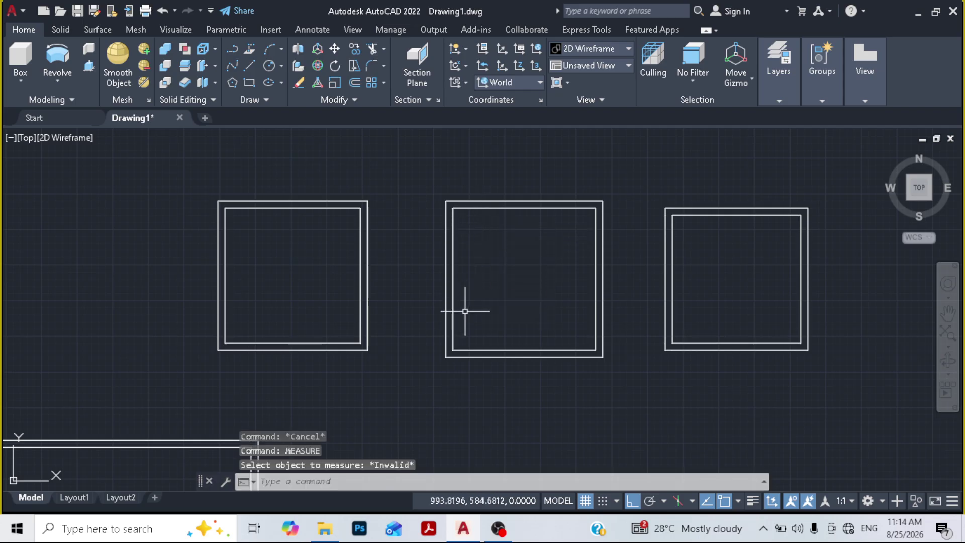
pyautogui.press('Escape')
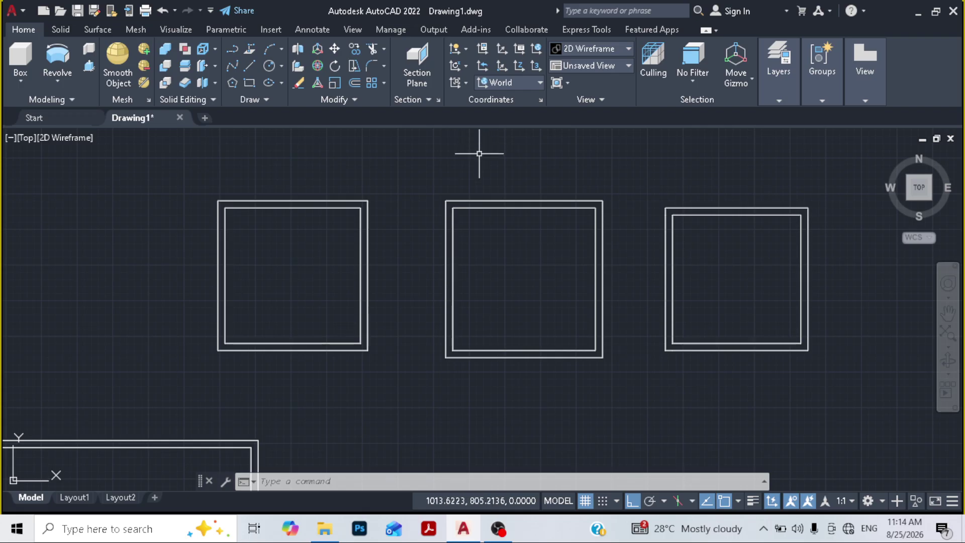
pyautogui.write('iml')
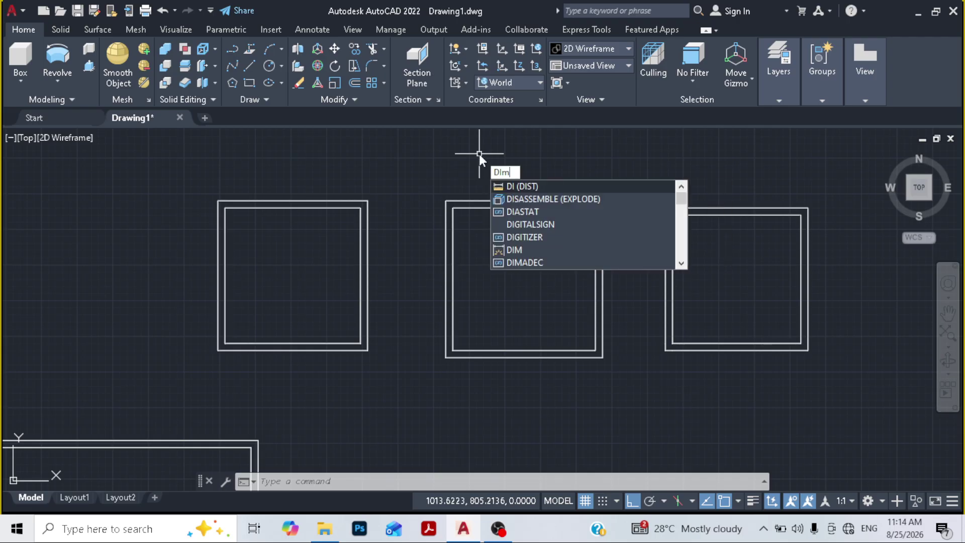
pyautogui.write('u')
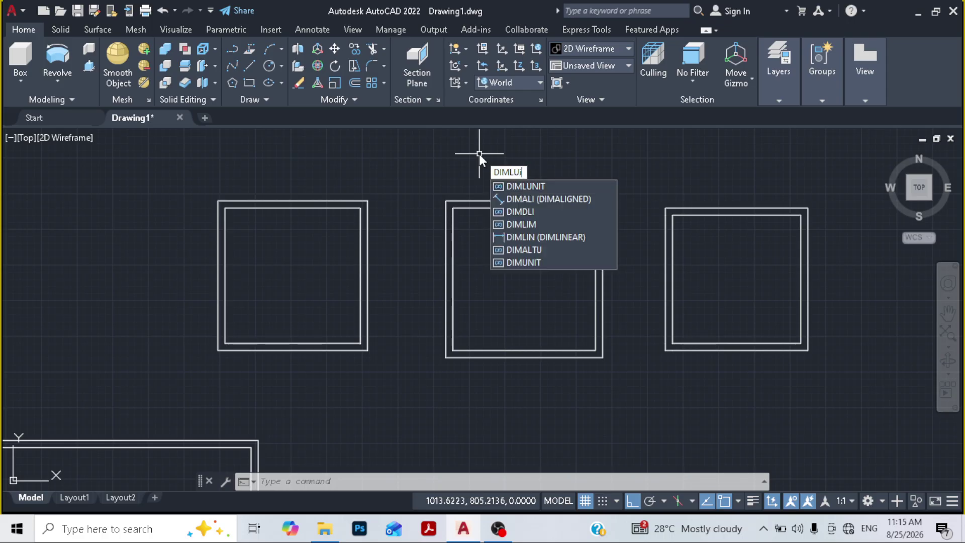
pyautogui.press('BackSpace')
pyautogui.write('i')
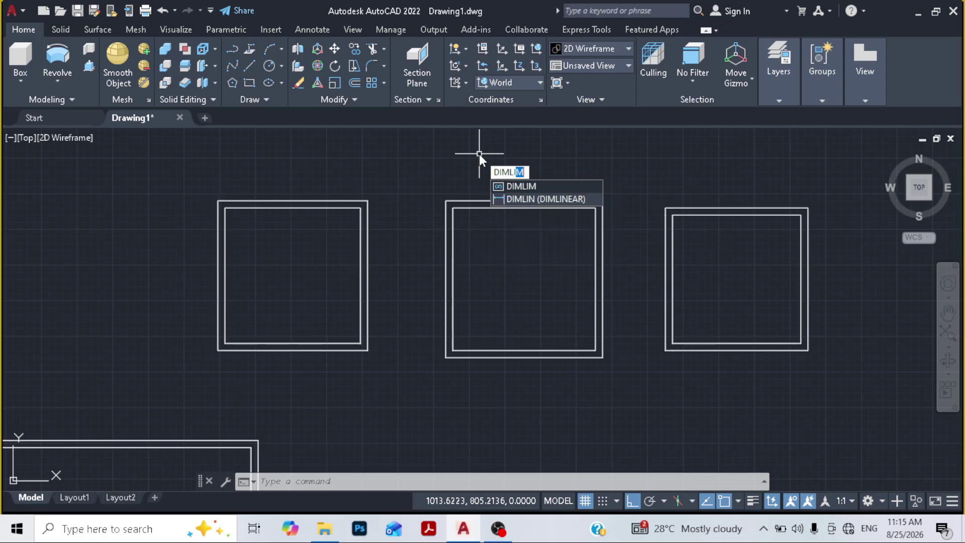
pyautogui.press('Return')
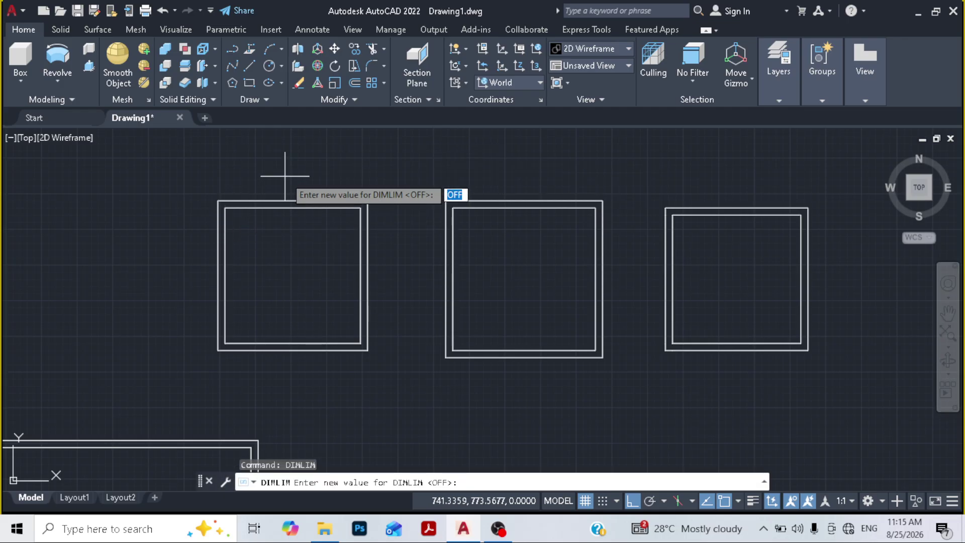
pyautogui.press('Return')
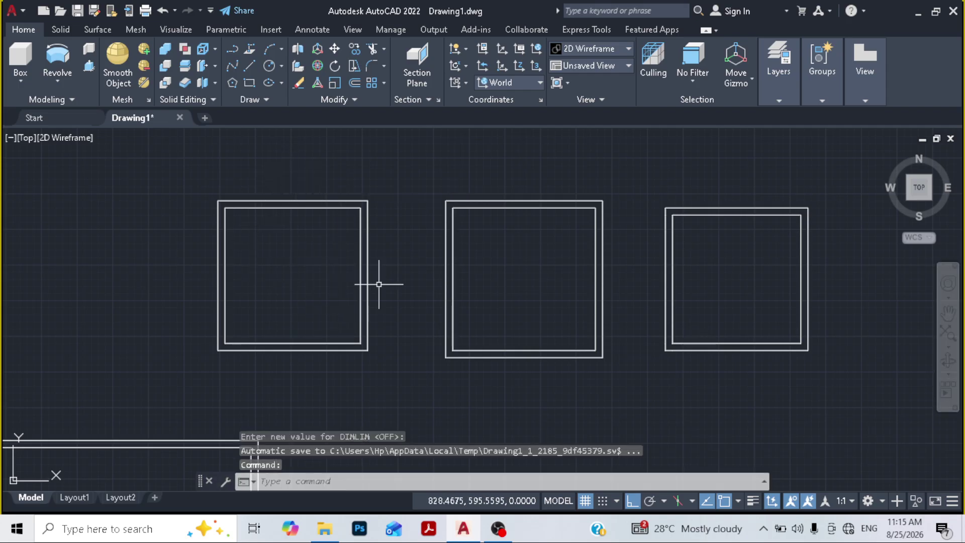
# - Switch to the Drafting & Annotation workspace and quick-measure the center-justified square's inner sides, outer side and wall thickness
pyautogui.click(882, 501)
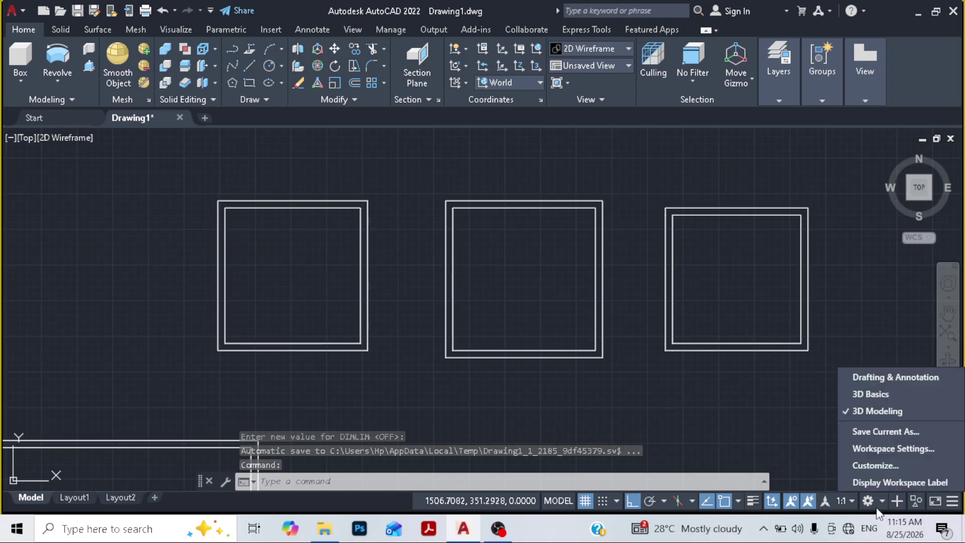
pyautogui.click(861, 375)
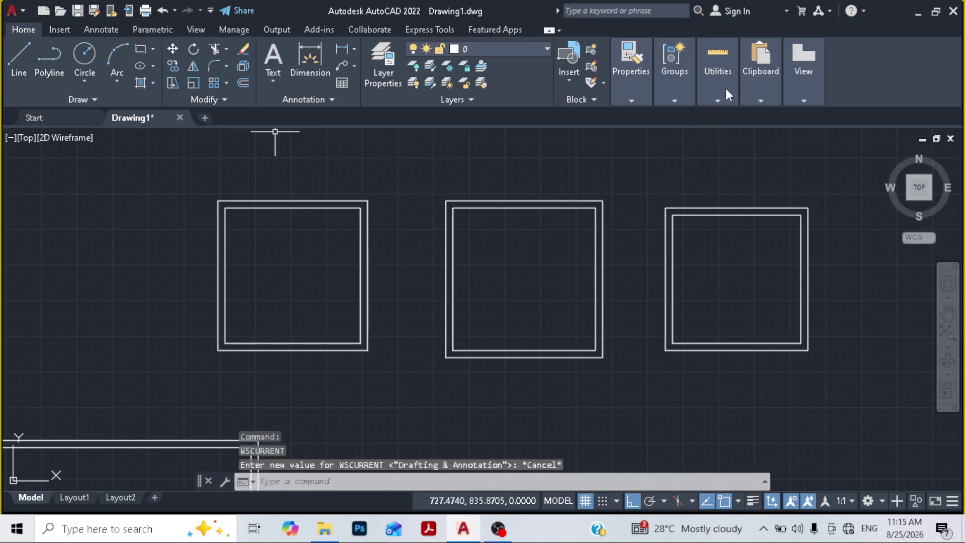
pyautogui.click(716, 97)
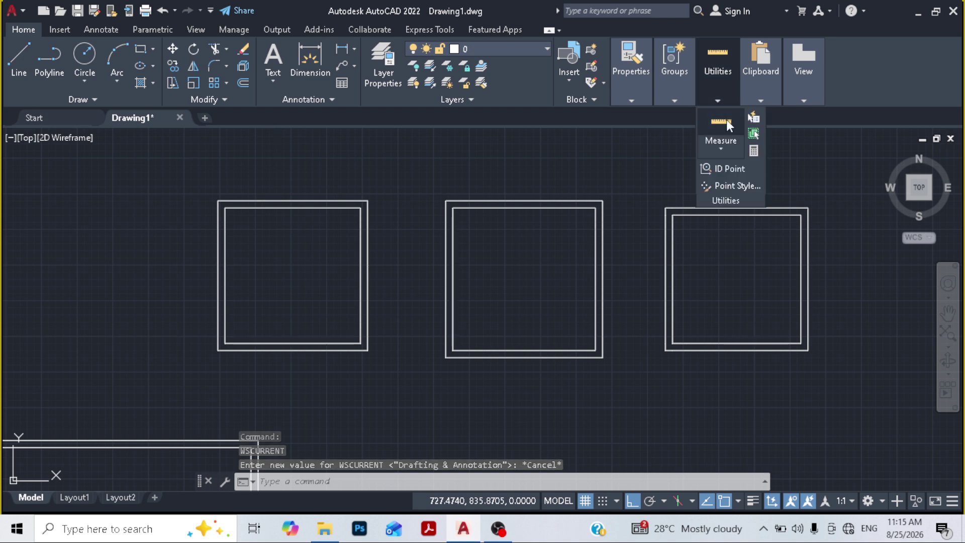
pyautogui.click(726, 119)
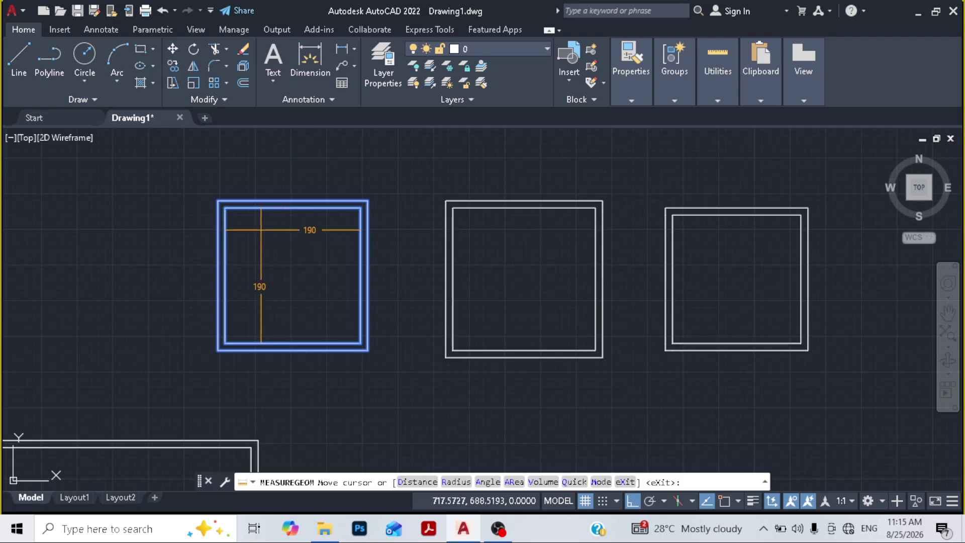
pyautogui.scroll(4, 259, 214)
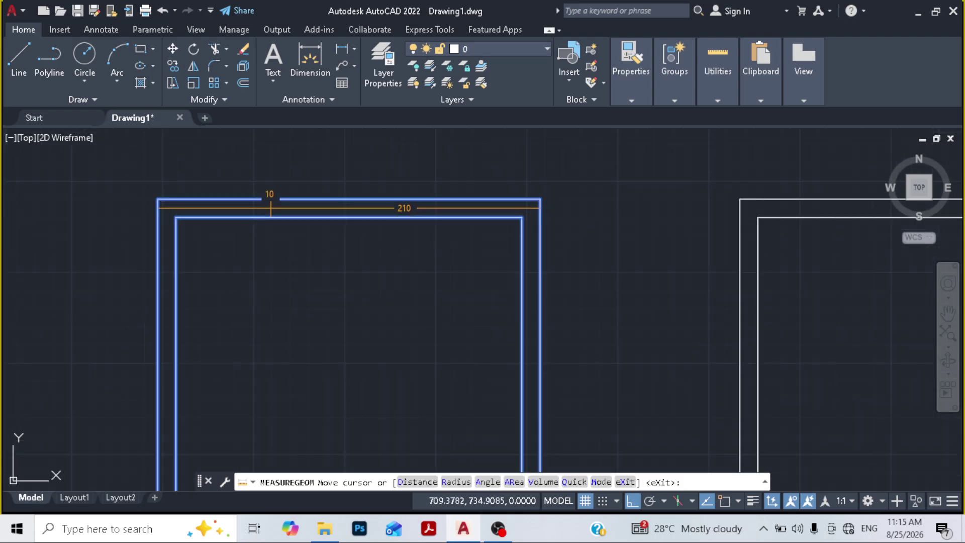
pyautogui.scroll(-2, 272, 209)
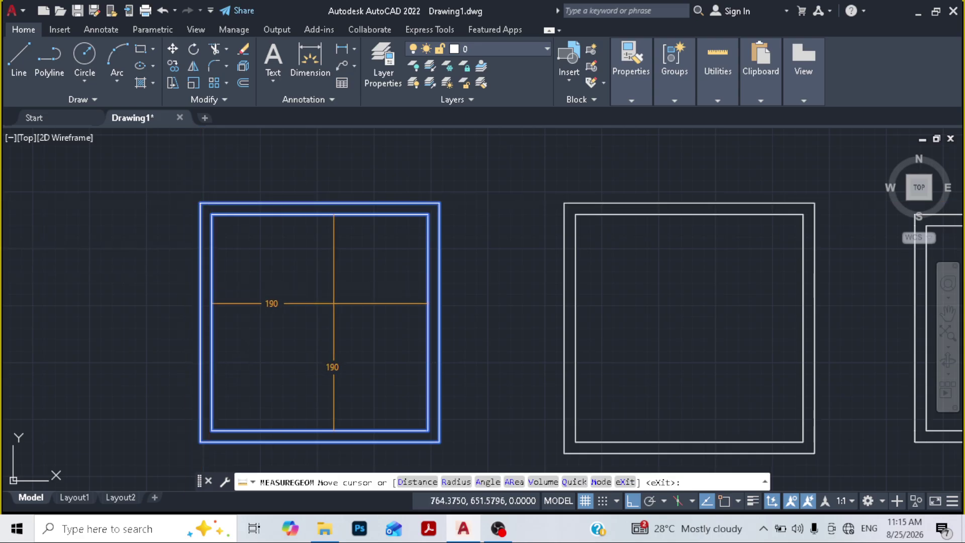
pyautogui.press('Escape')
pyautogui.press('Escape')
pyautogui.press('Escape')
# - Repeat the quick measurement on the left-justified square to read its inner side lengths
pyautogui.scroll(-3, 495, 263)
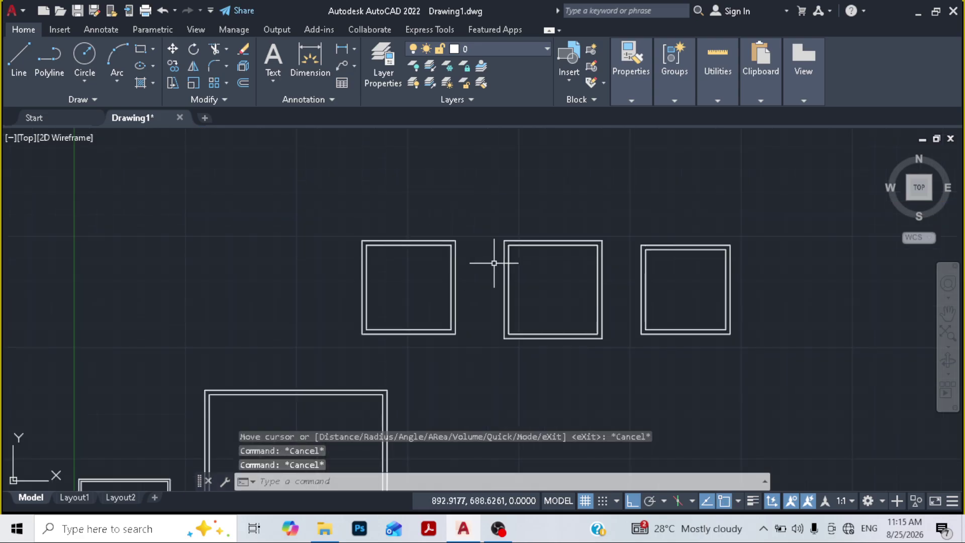
pyautogui.scroll(2, 568, 281)
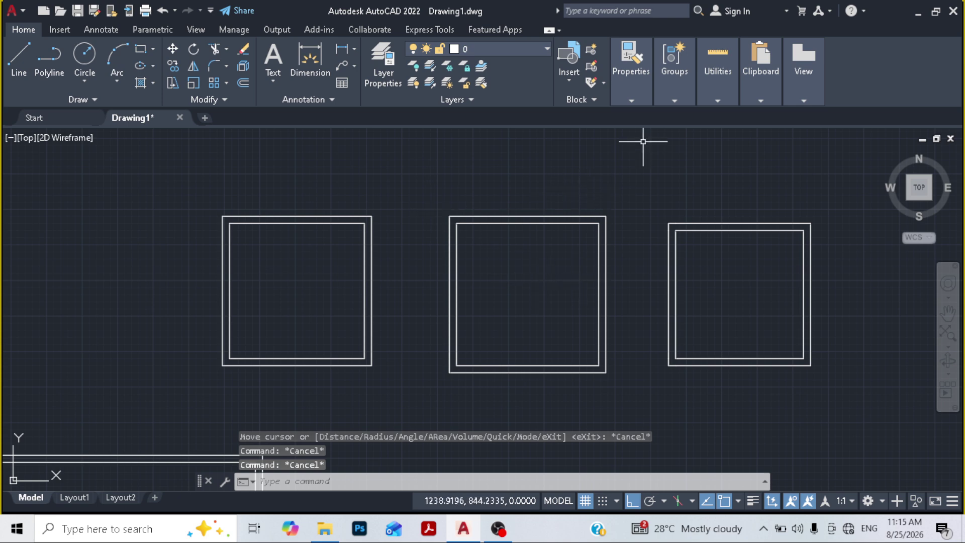
pyautogui.press('Return')
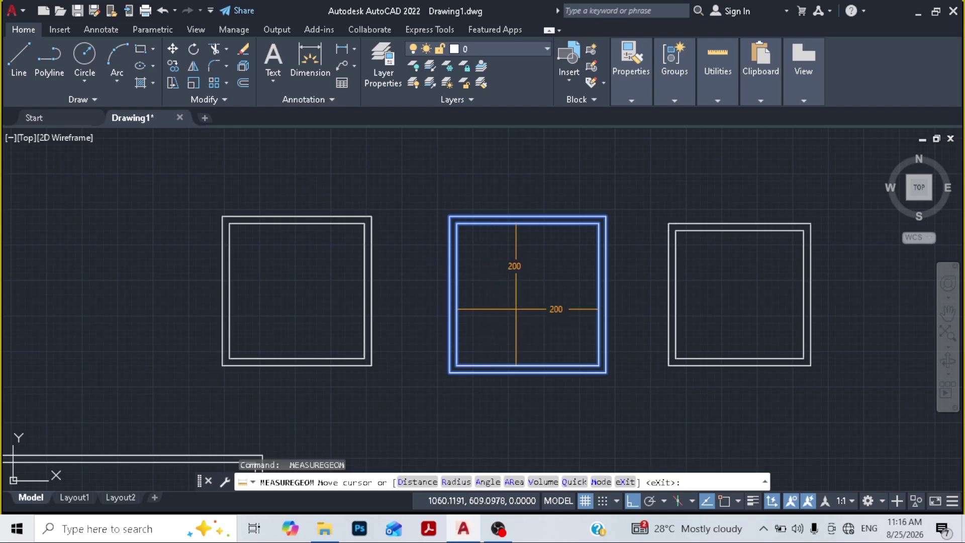
pyautogui.scroll(2, 516, 221)
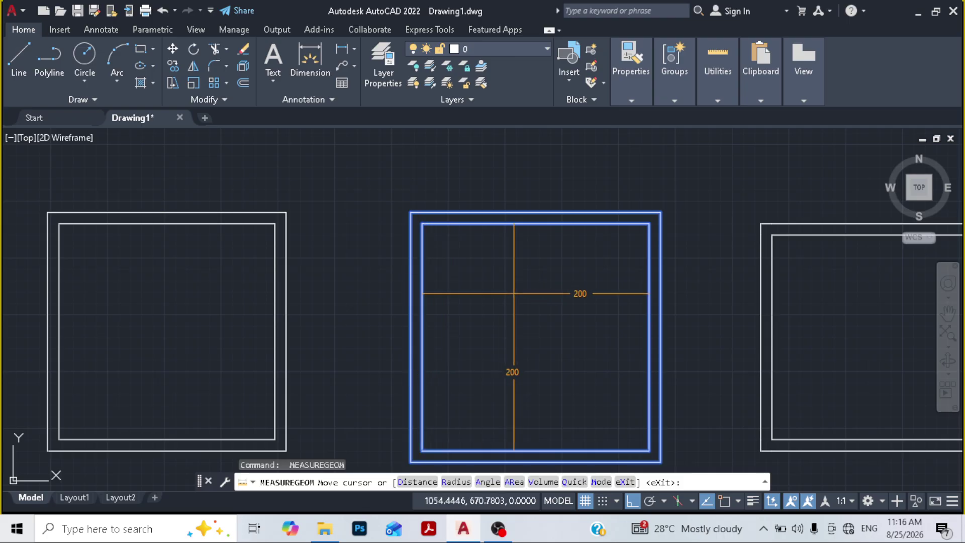
# - Quick-measure the right-justified square's inner sides and wall thickness, and end the measurement
pyautogui.scroll(-2, 521, 291)
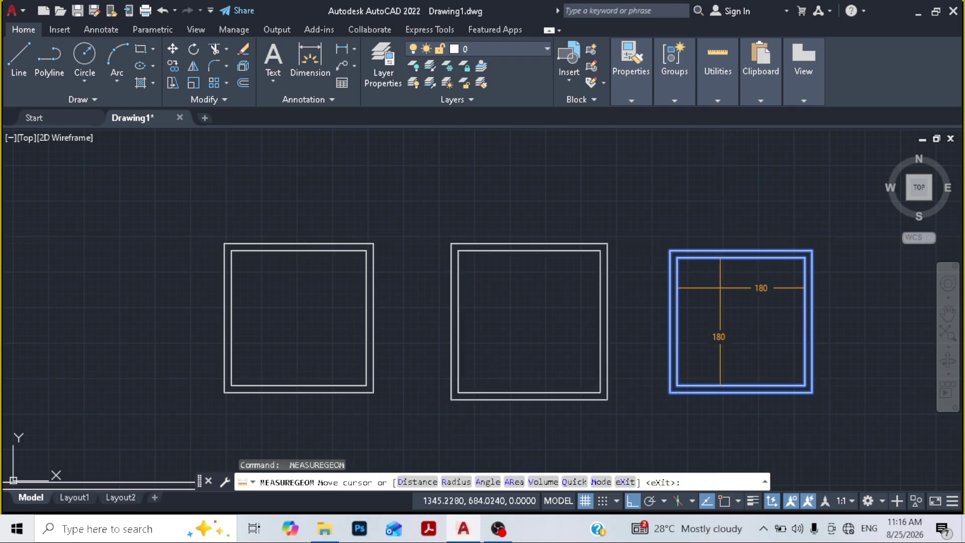
pyautogui.scroll(3, 710, 269)
pyautogui.scroll(-2, 710, 208)
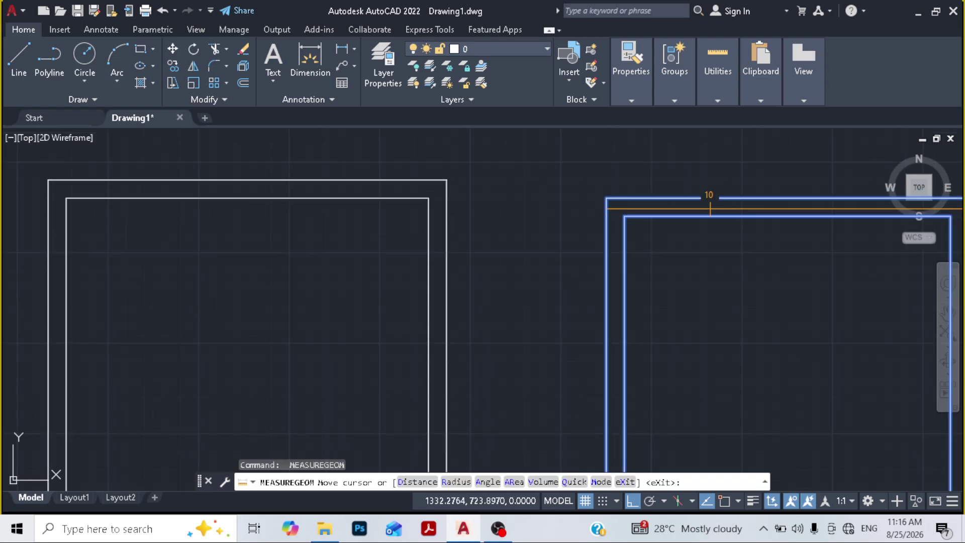
pyautogui.moveTo(709, 199); pyautogui.dragTo(620, 222, button='middle')
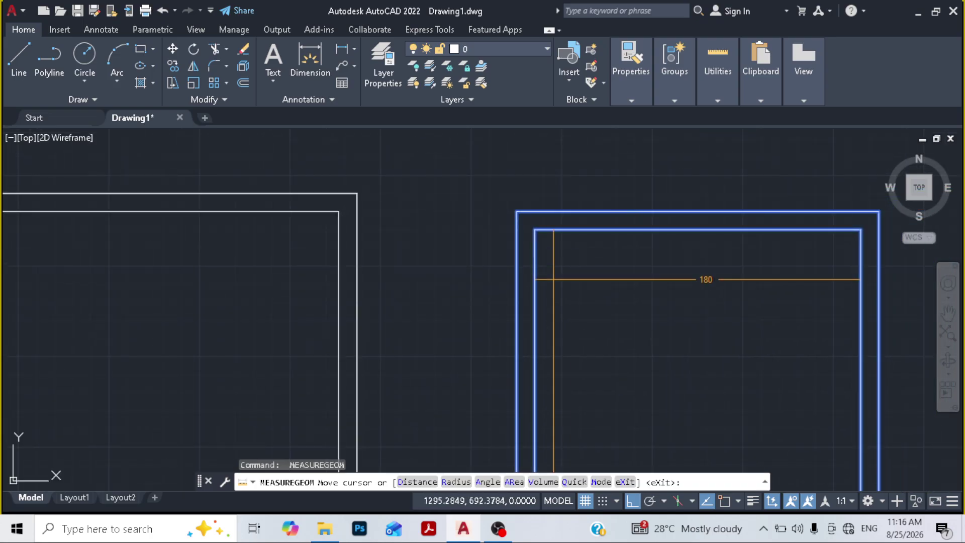
pyautogui.press('Escape')
# - Switch back to the 3D Modeling workspace and show the polysolid walls in the isometric home view, focused on the three 200-unit squares
pyautogui.scroll(-4, 525, 288)
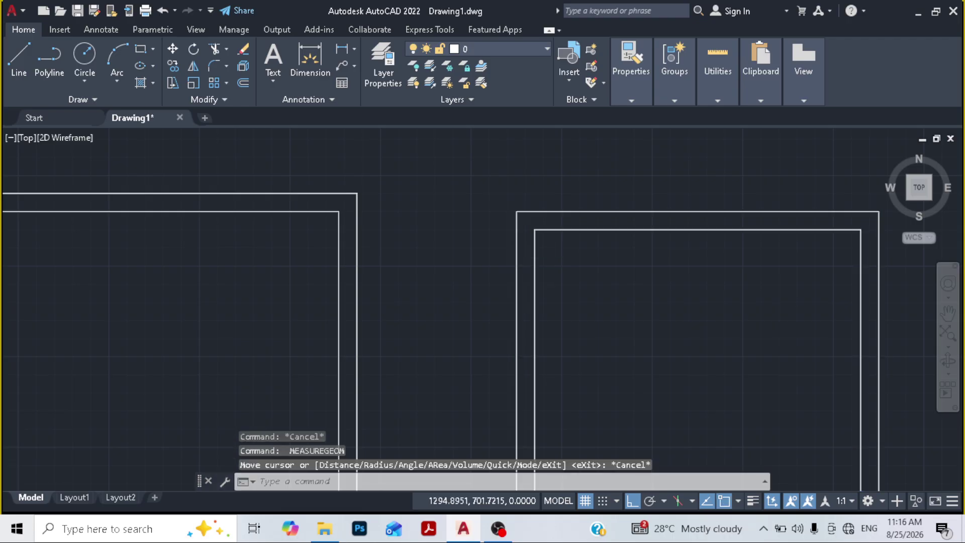
pyautogui.moveTo(345, 258); pyautogui.dragTo(421, 236, button='middle')
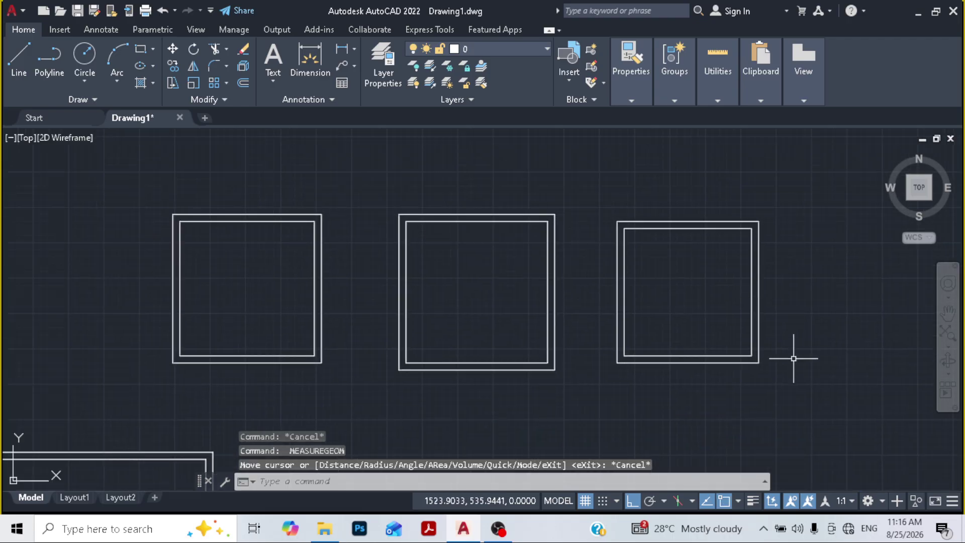
pyautogui.click(883, 501)
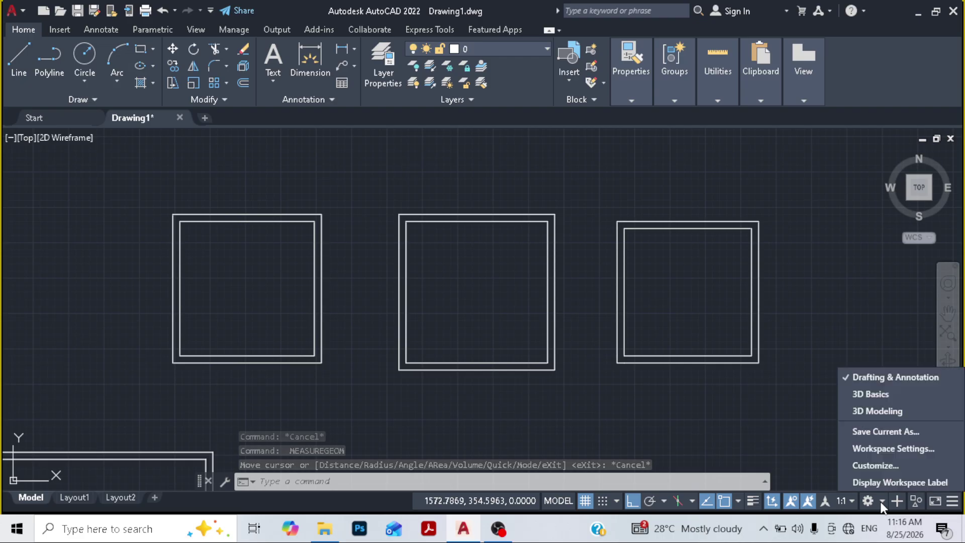
pyautogui.click(860, 410)
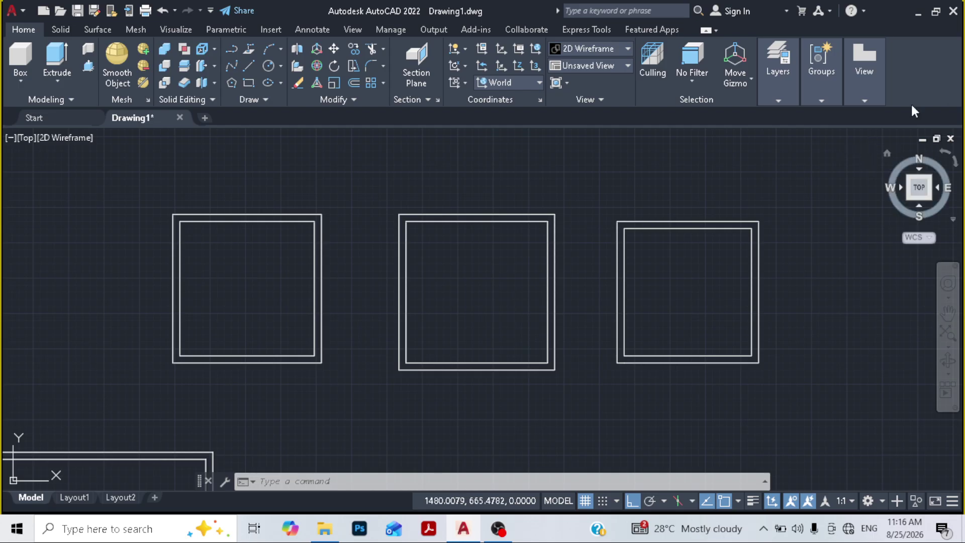
pyautogui.click(887, 153)
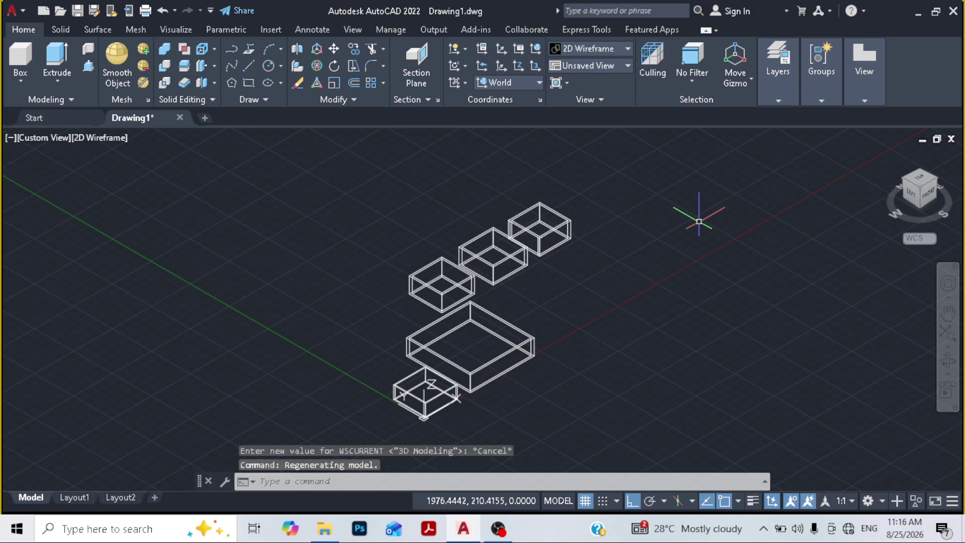
pyautogui.scroll(2, 523, 256)
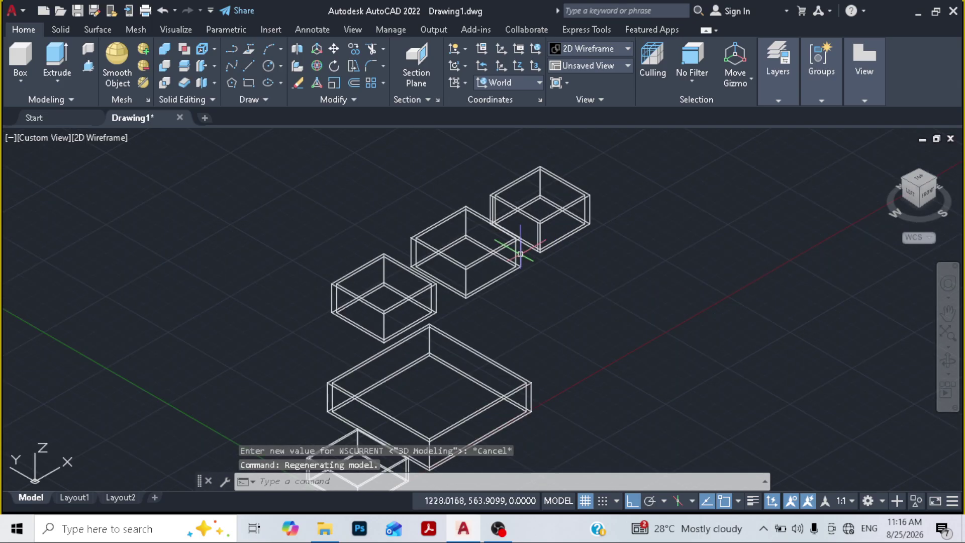
pyautogui.scroll(2, 521, 254)
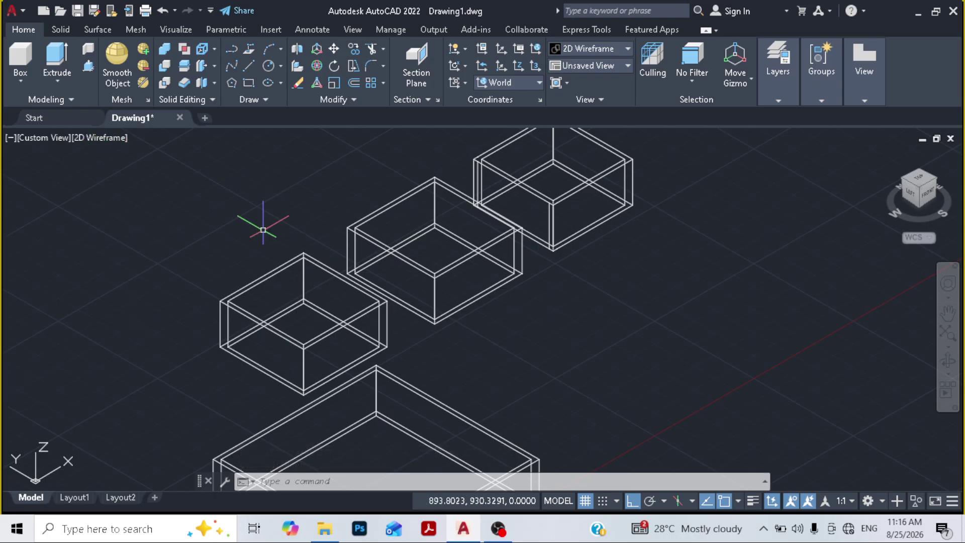
# - Preview the polysolid walls in the Shades of Gray visual style, and return to 2D Wireframe
pyautogui.click(110, 137)
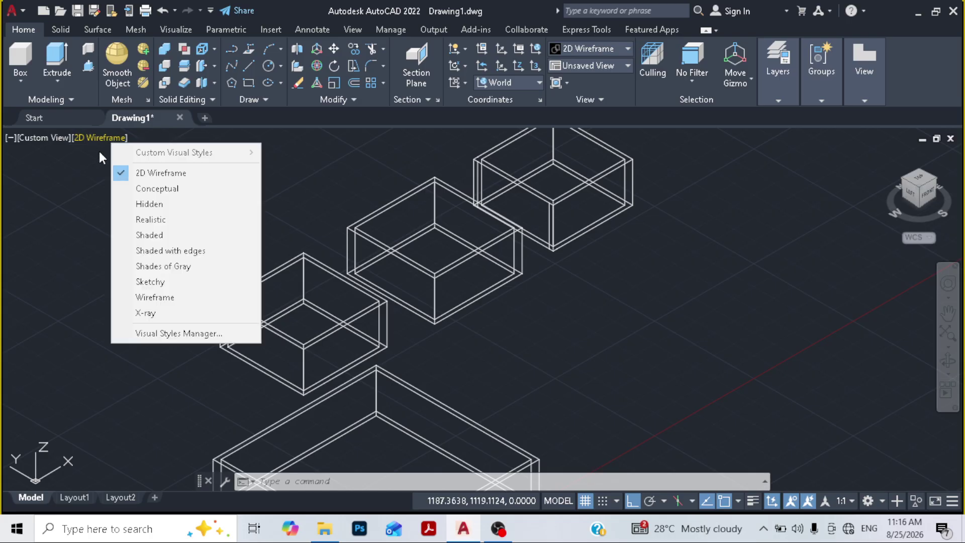
pyautogui.click(166, 263)
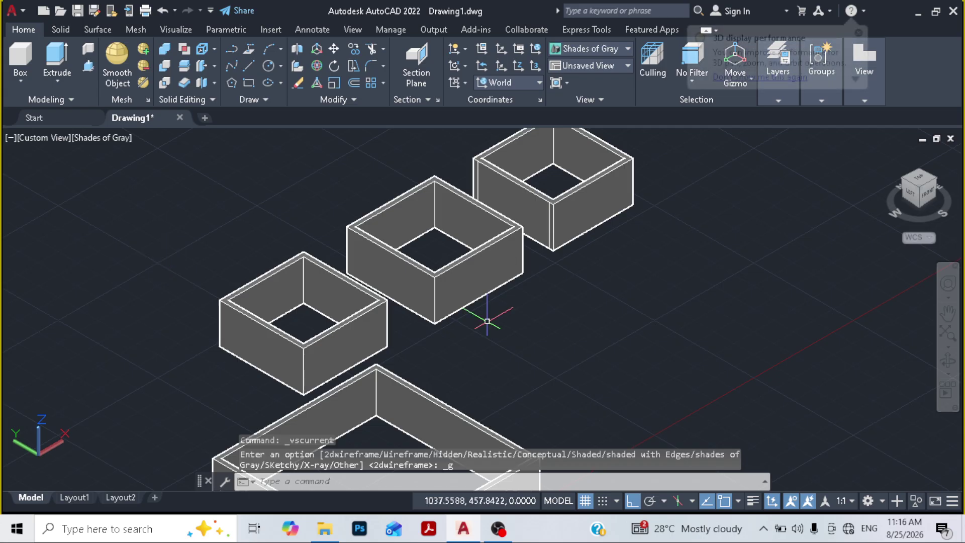
pyautogui.scroll(-2, 509, 345)
pyautogui.moveTo(511, 338); pyautogui.dragTo(457, 305, button='middle')
pyautogui.press('Escape')
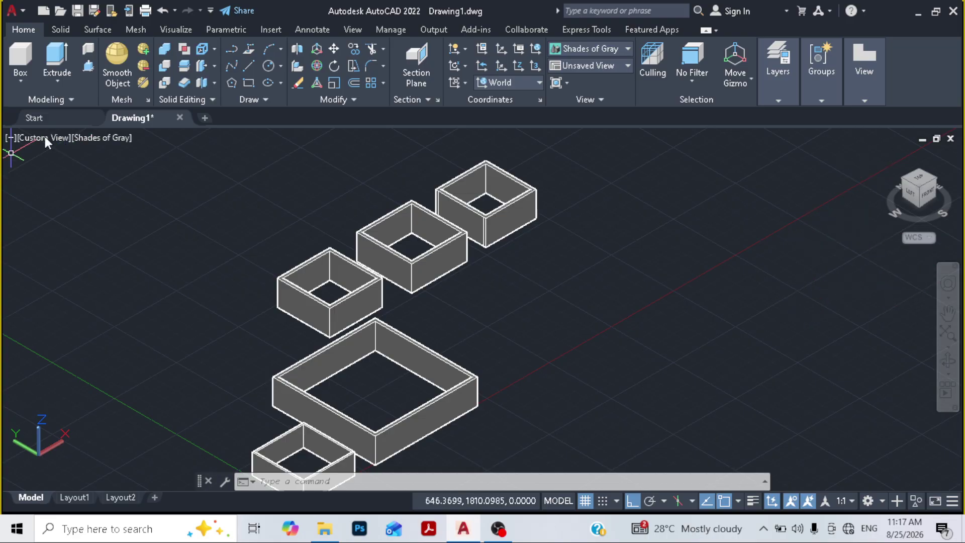
pyautogui.click(108, 136)
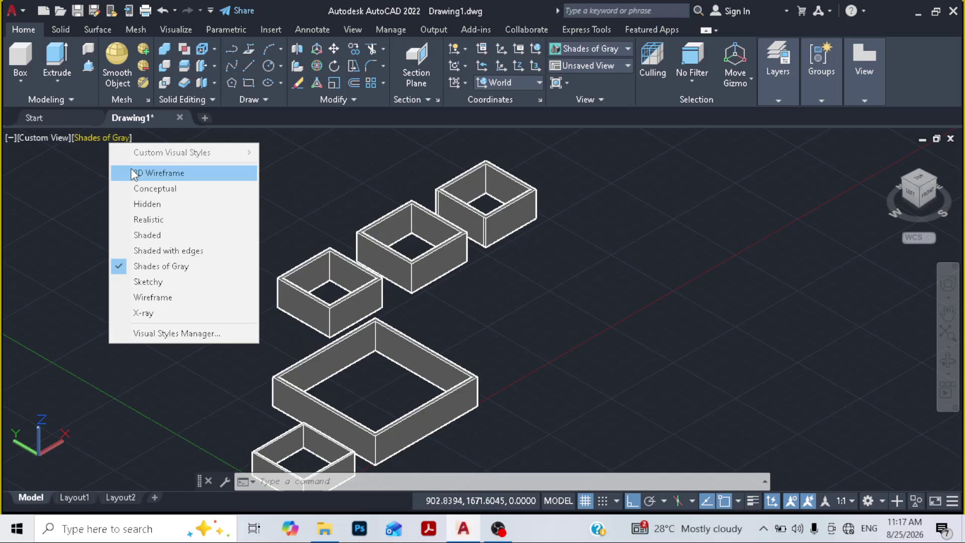
pyautogui.click(151, 173)
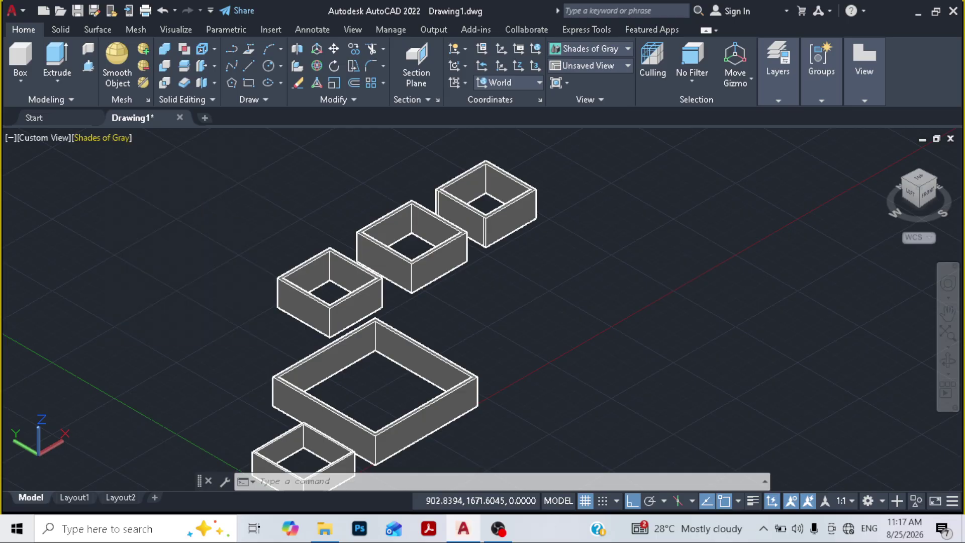
# - In the top view, draw a closed square of 100-unit lines right of the large polysolid square, and restore the isometric home view
pyautogui.click(918, 179)
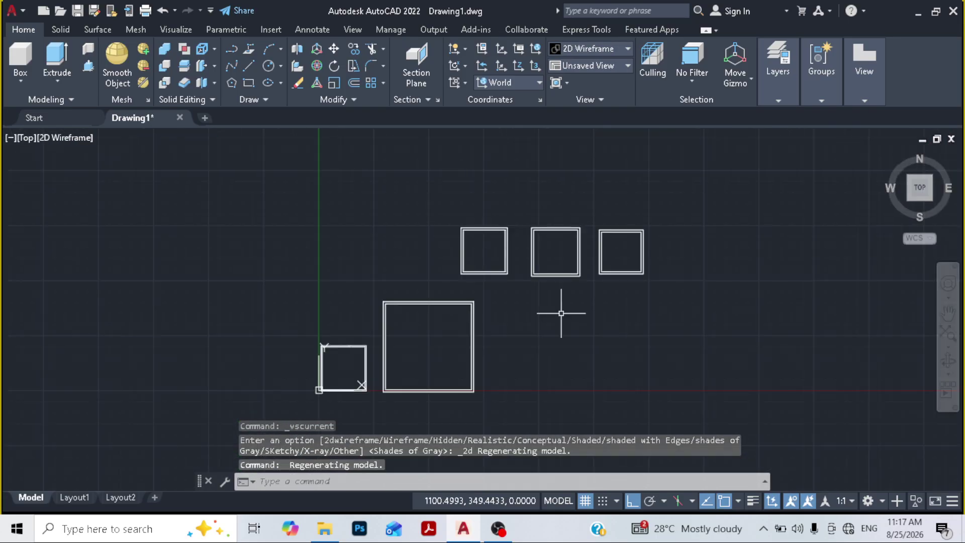
pyautogui.moveTo(550, 310); pyautogui.dragTo(443, 254, button='middle')
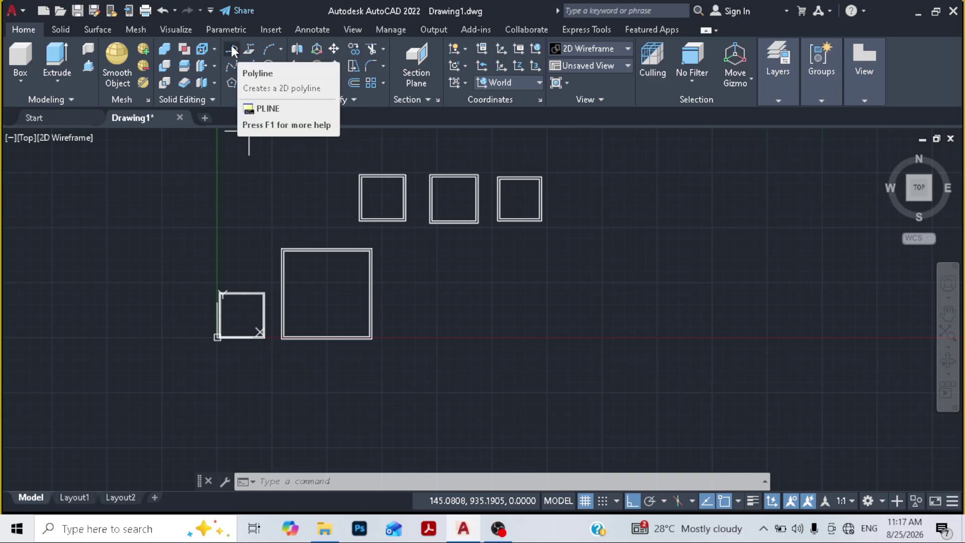
pyautogui.click(249, 66)
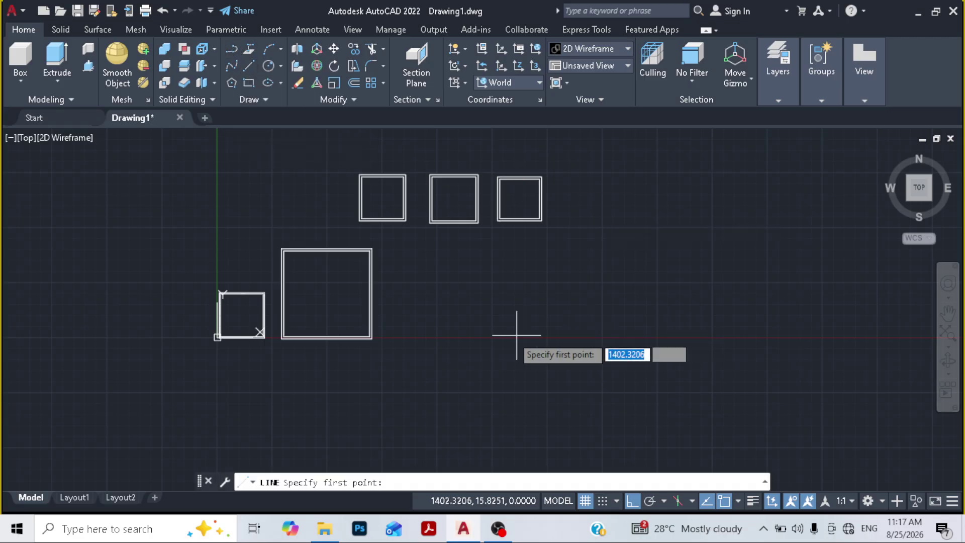
pyautogui.click(435, 281)
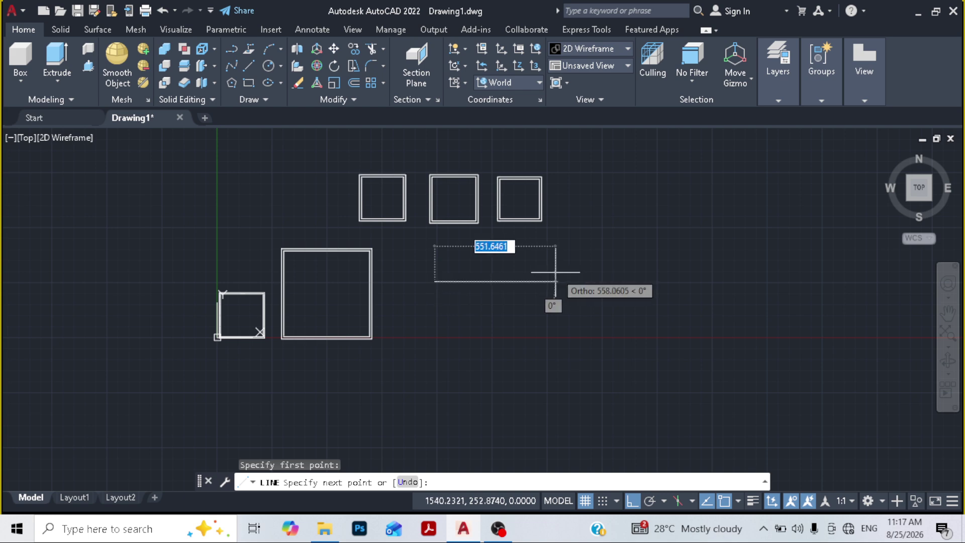
pyautogui.scroll(4, 464, 275)
pyautogui.write('1')
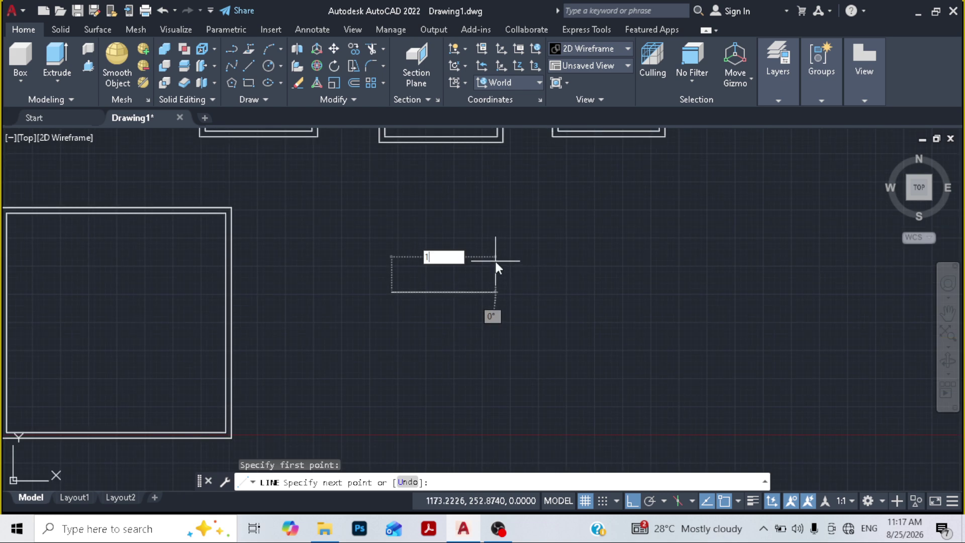
pyautogui.write('00')
pyautogui.press('Return')
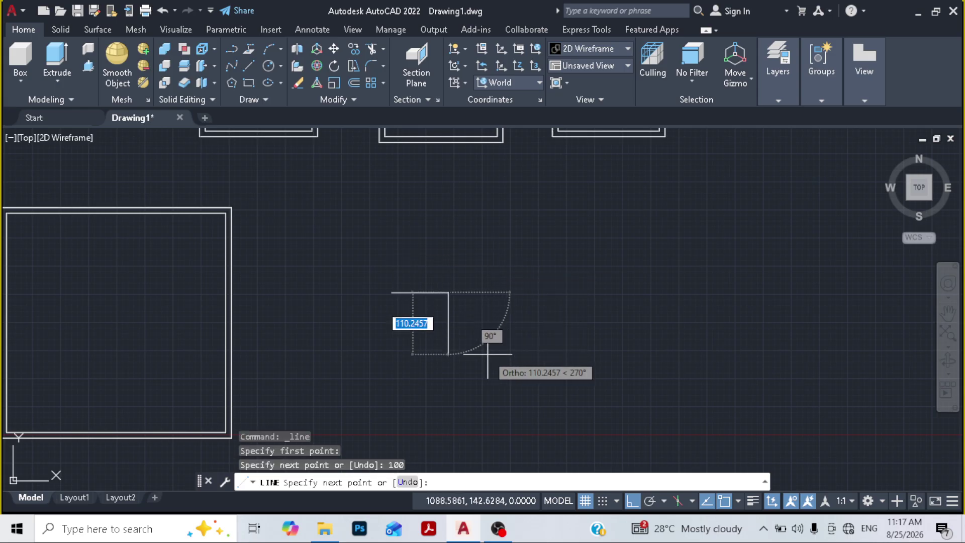
pyautogui.write('100')
pyautogui.press('Return')
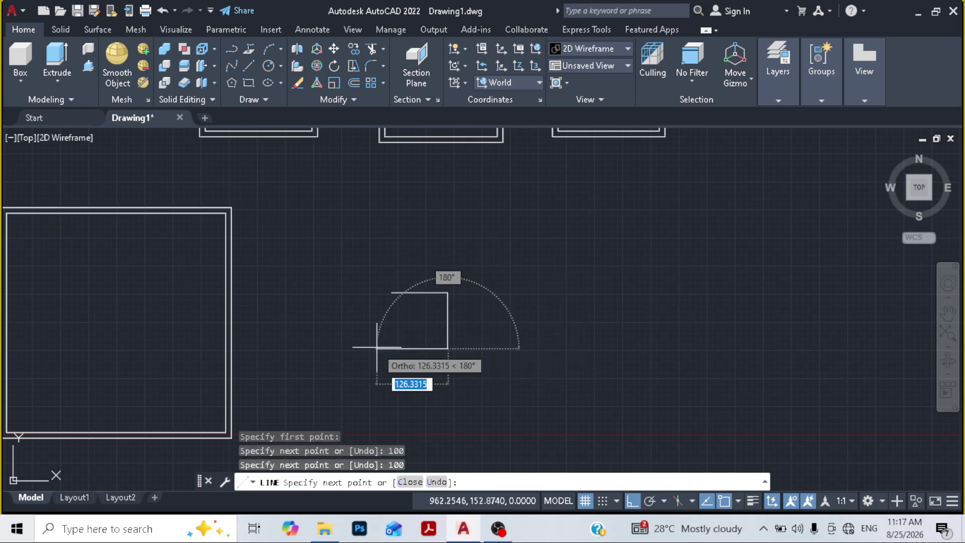
pyautogui.write('100')
pyautogui.press('Return')
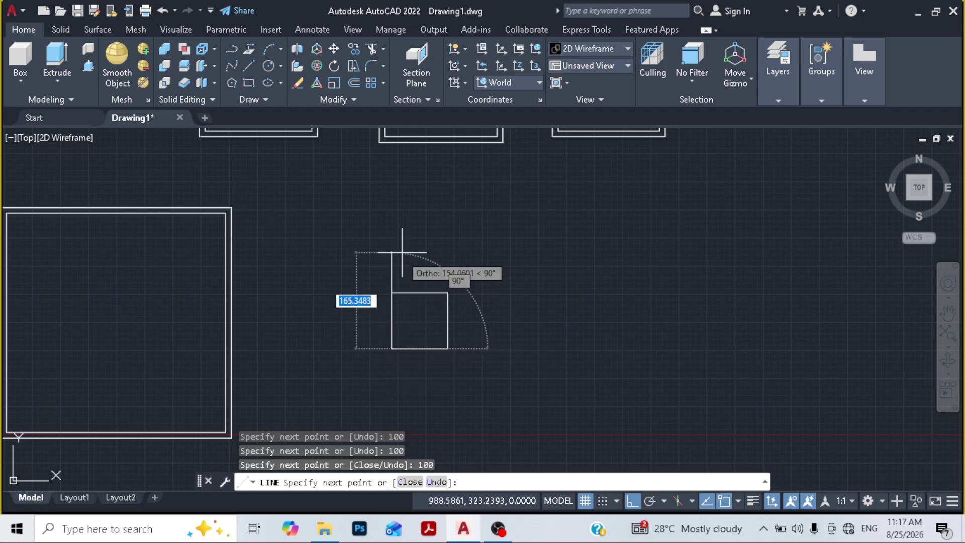
pyautogui.write('c')
pyautogui.press('Return')
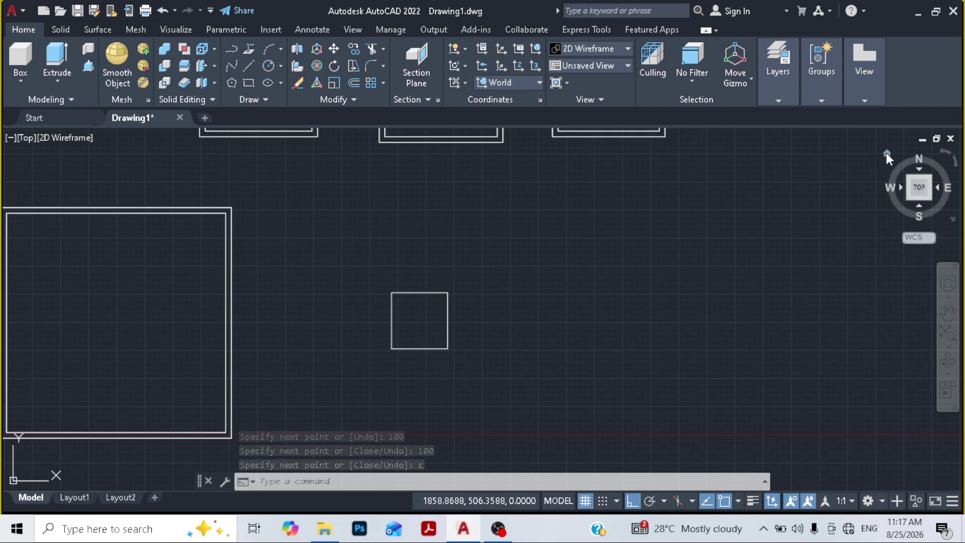
pyautogui.click(887, 153)
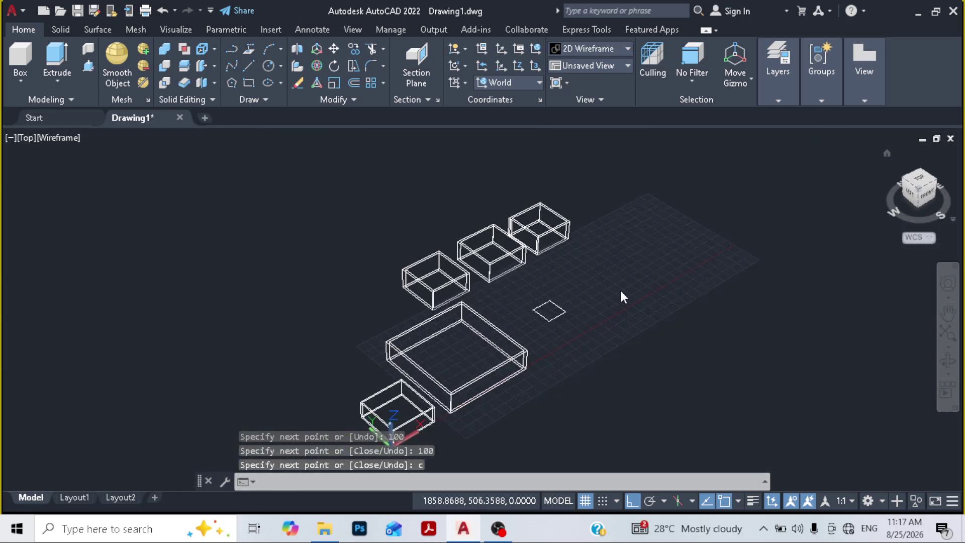
pyautogui.scroll(4, 604, 301)
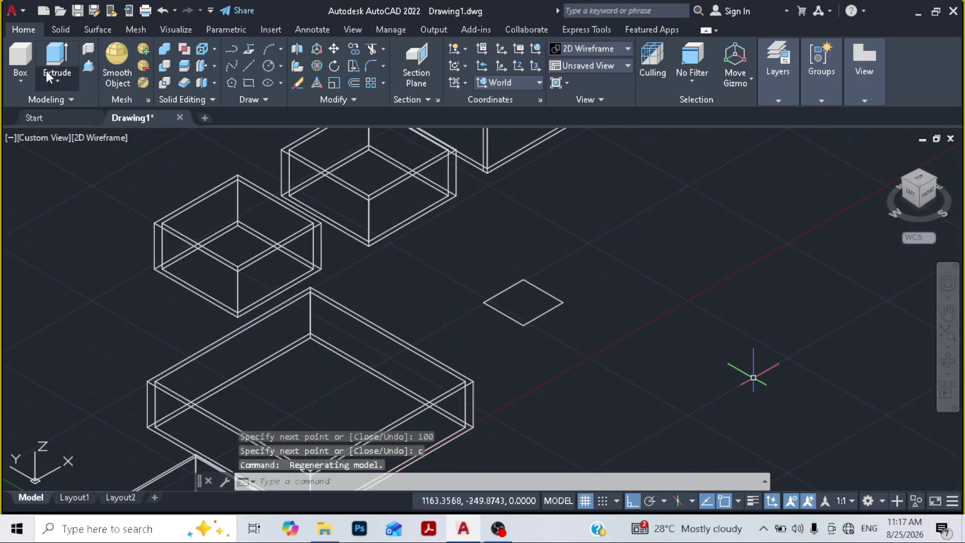
pyautogui.click(56, 53)
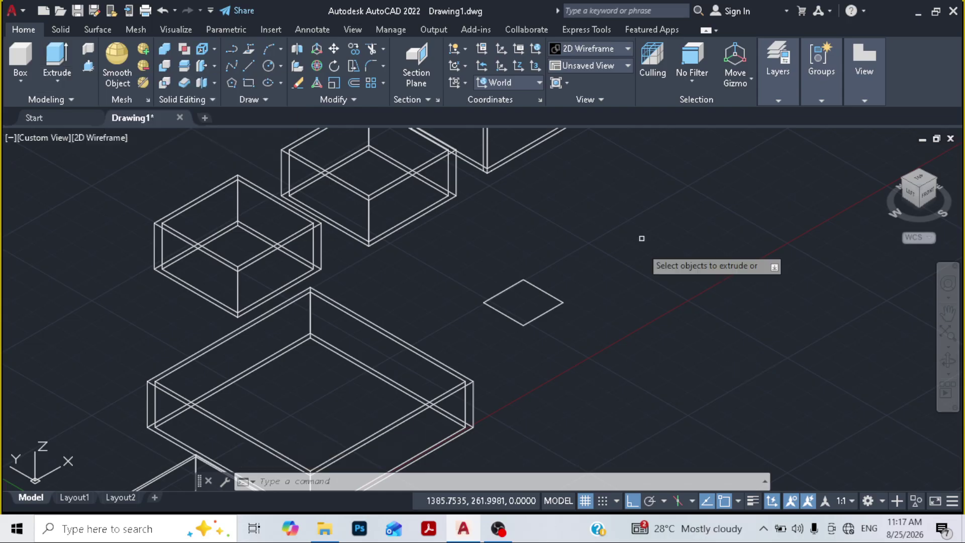
pyautogui.click(544, 288)
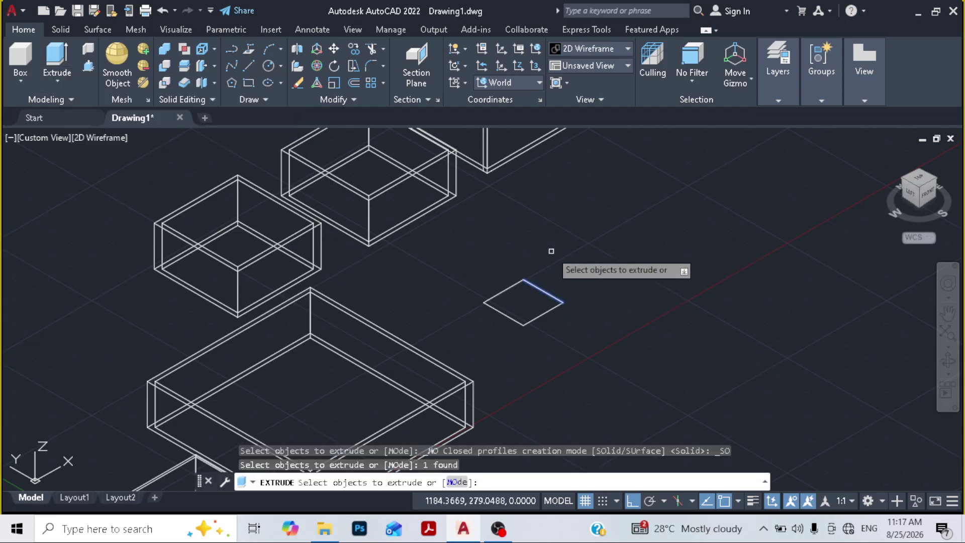
pyautogui.press('Return')
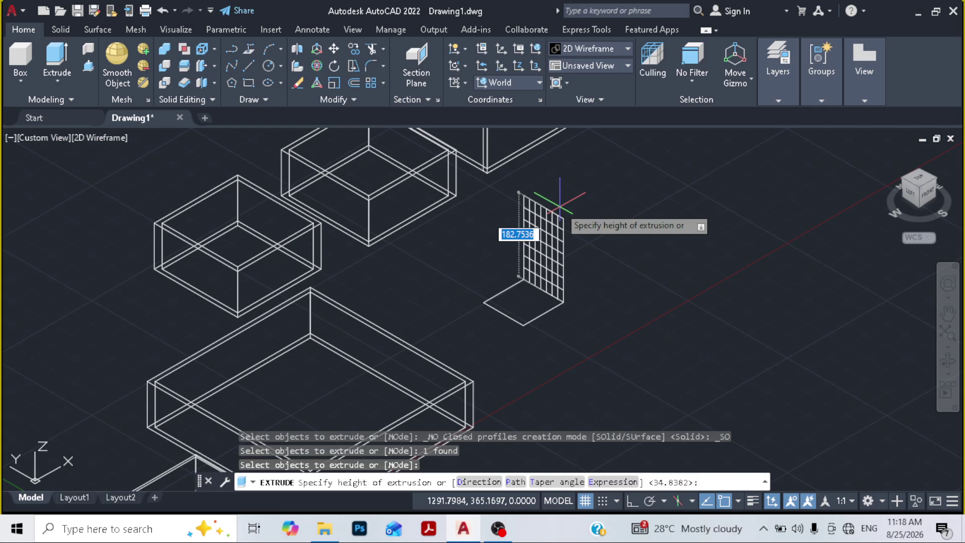
pyautogui.press('Escape')
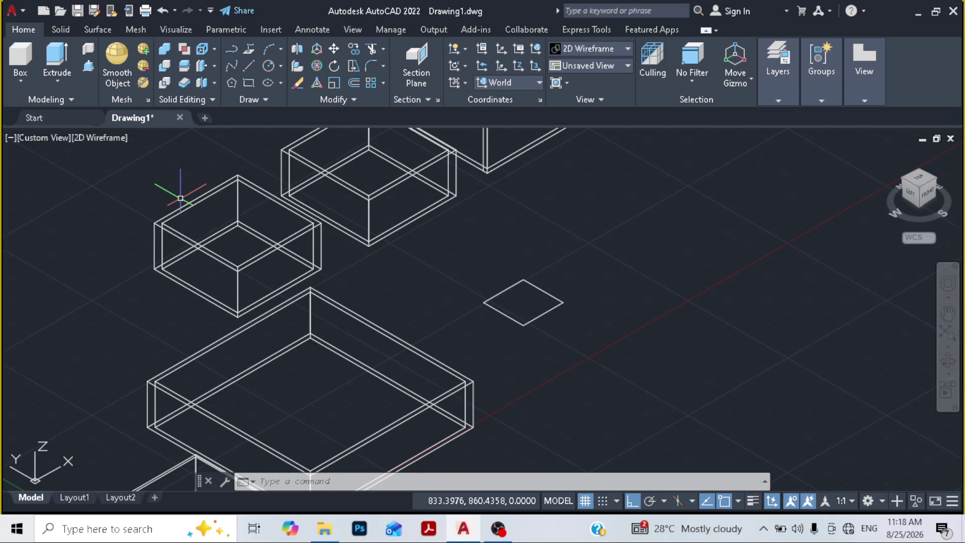
# - Presspull the area enclosed by the 100-unit line square upward by 100 units, and end the command
pyautogui.click(88, 67)
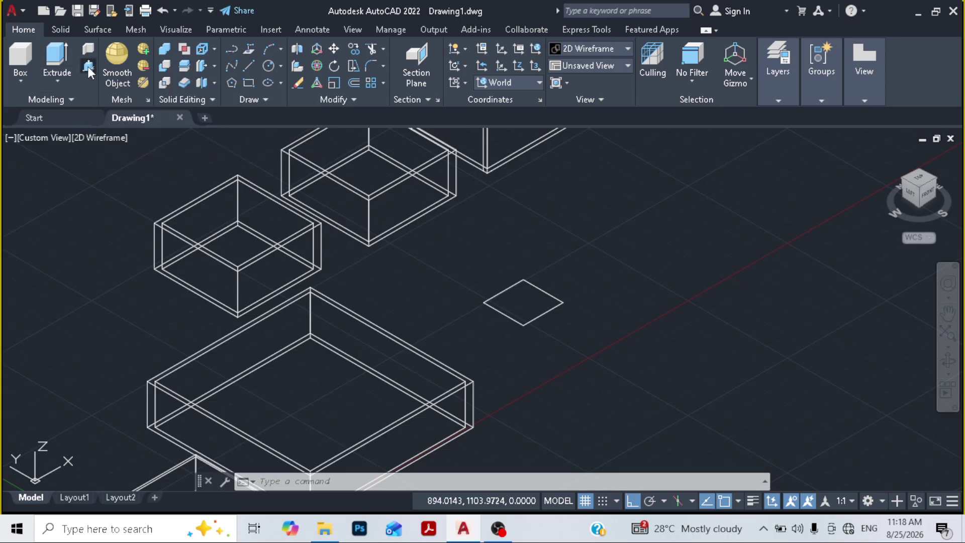
pyautogui.click(522, 298)
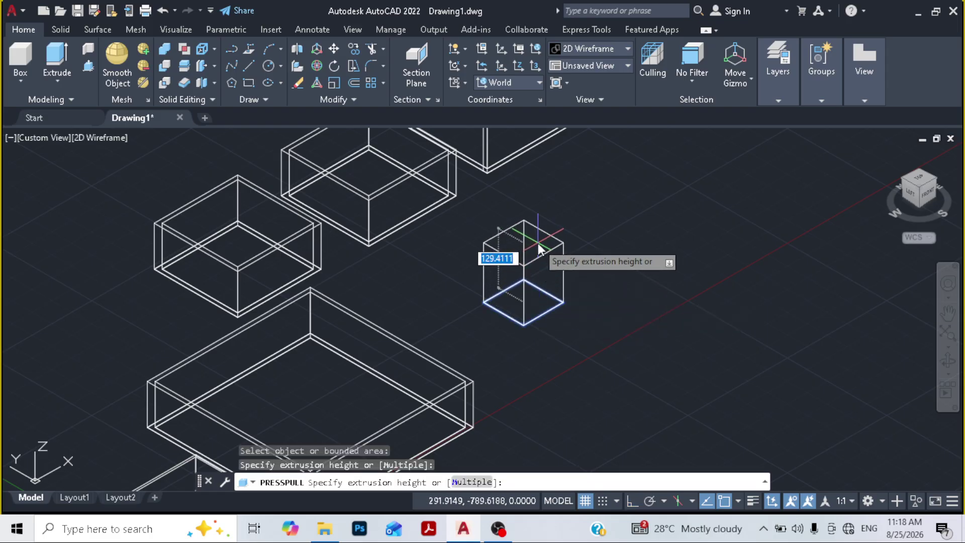
pyautogui.write('100')
pyautogui.press('Return')
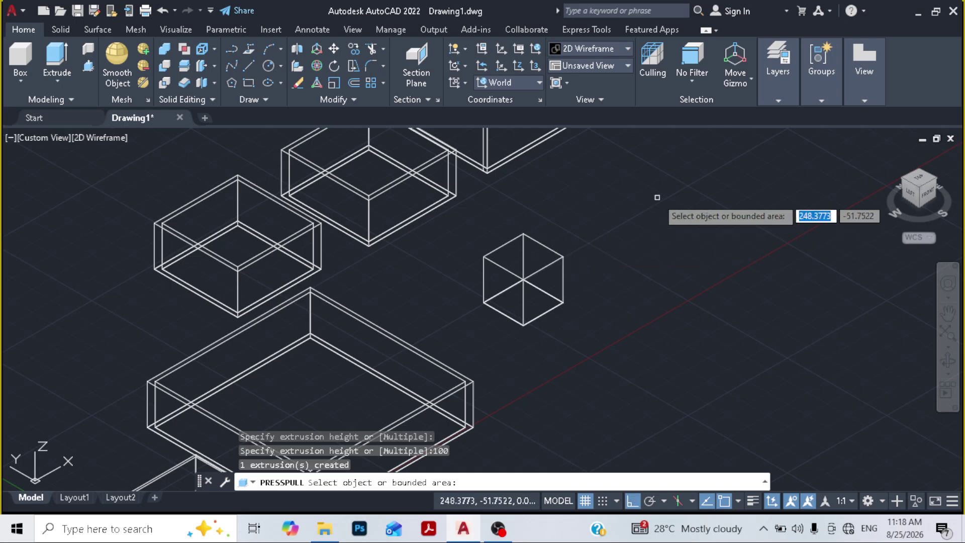
pyautogui.press('Return')
pyautogui.scroll(6, 567, 284)
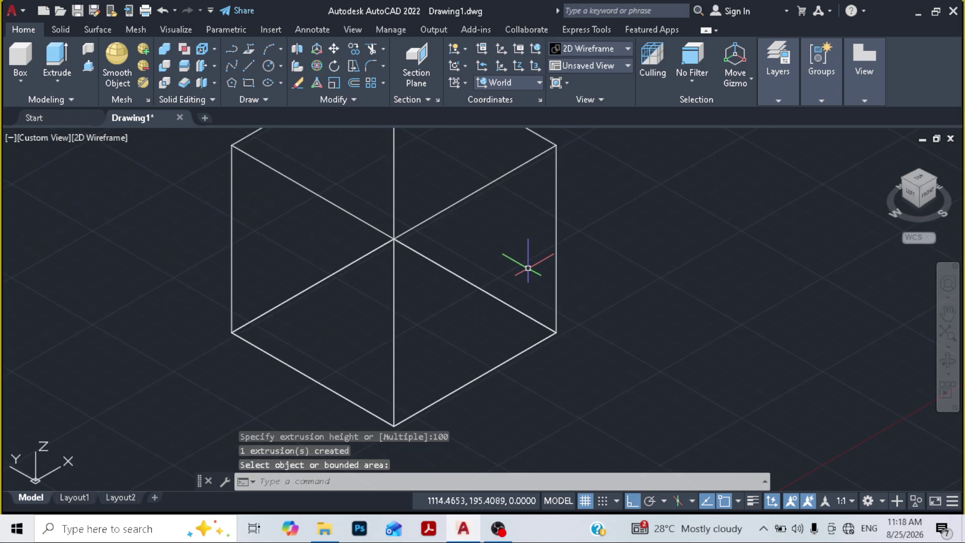
pyautogui.scroll(-6, 528, 268)
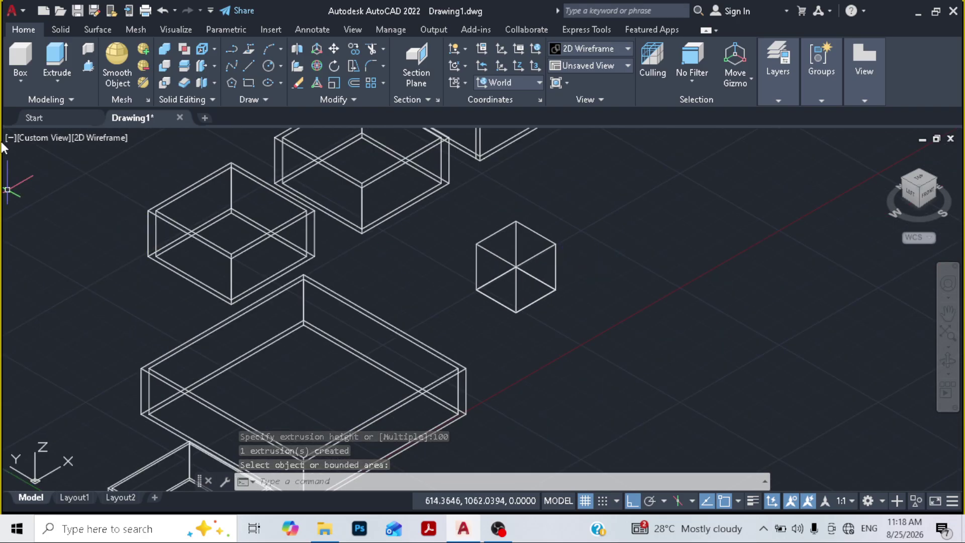
# - Check the cube in the Shades of Gray visual style, and set the display back to 2D Wireframe
pyautogui.click(82, 138)
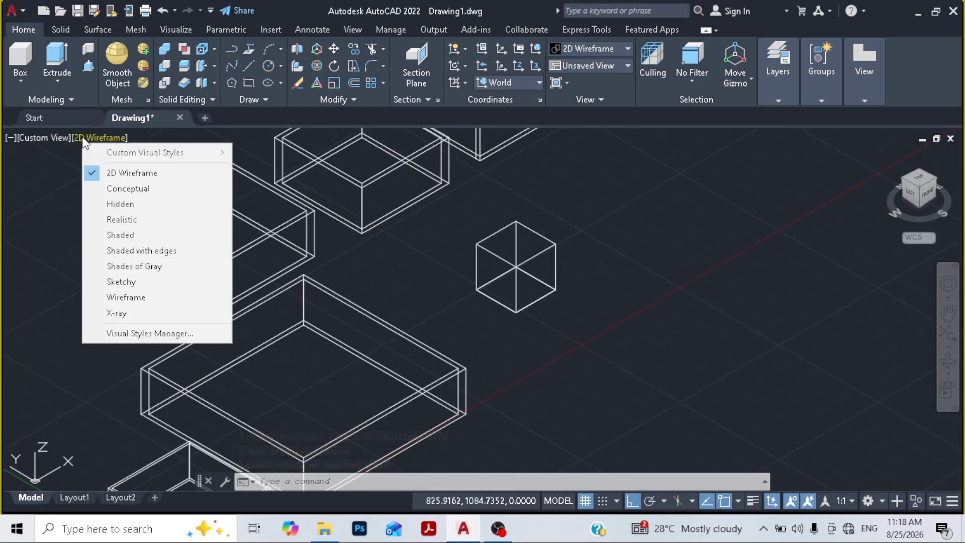
pyautogui.click(146, 267)
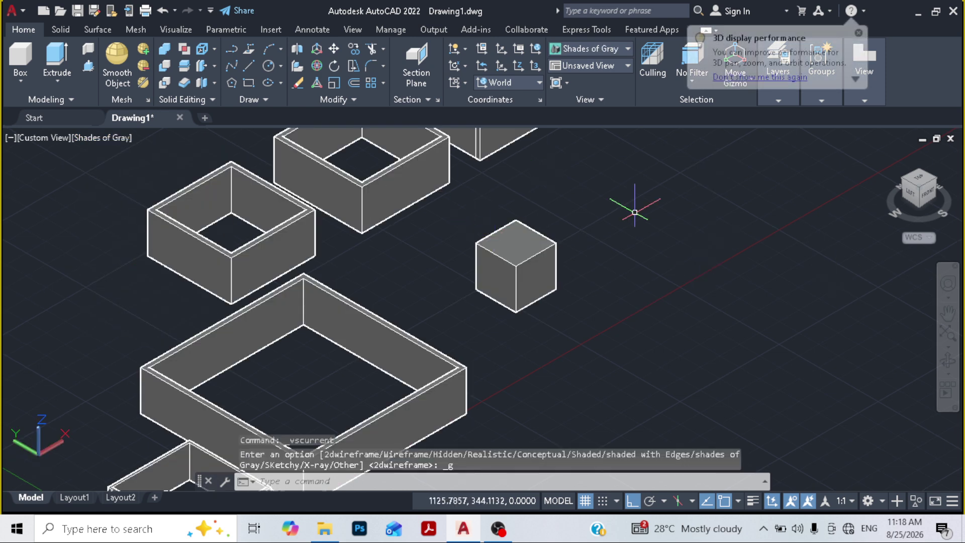
pyautogui.click(100, 139)
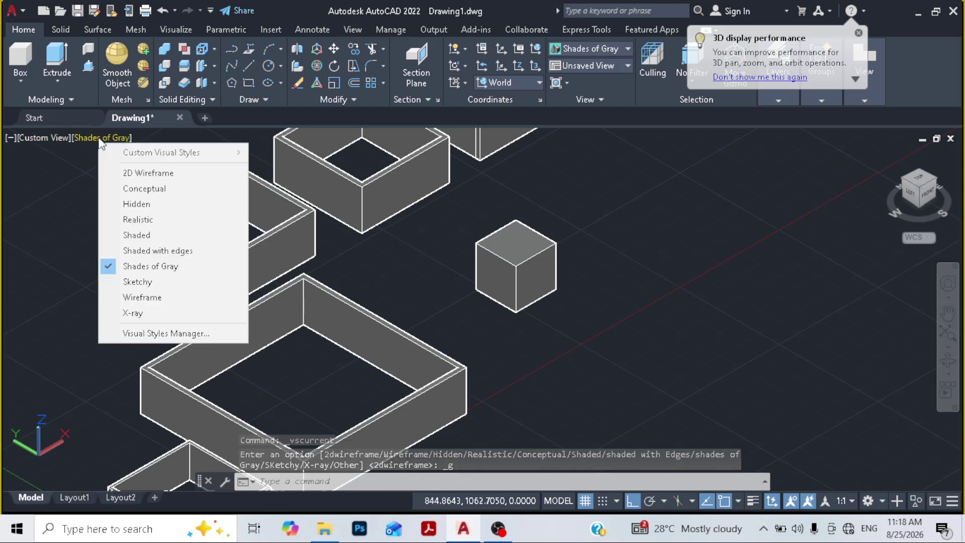
pyautogui.click(151, 173)
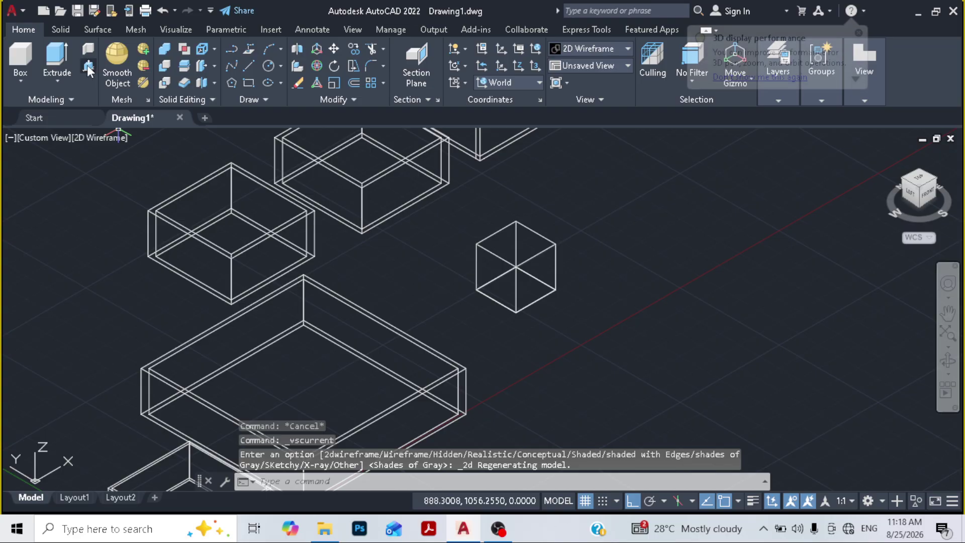
# - In the top view, draw a freehand rectangle to the right of the cube, wider than it is tall
pyautogui.click(940, 190)
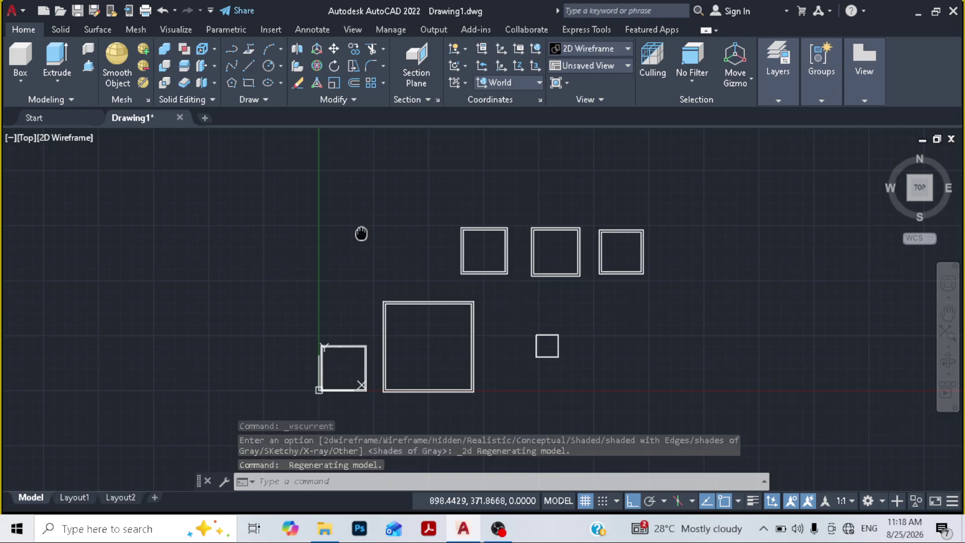
pyautogui.moveTo(361, 234); pyautogui.dragTo(158, 124, button='middle')
pyautogui.moveTo(375, 231); pyautogui.dragTo(424, 296, button='middle')
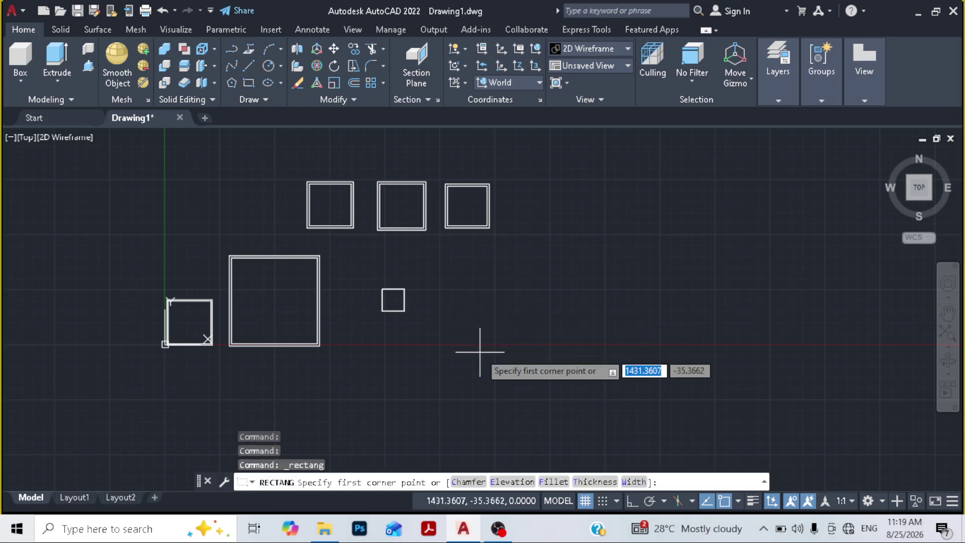
pyautogui.click(463, 345)
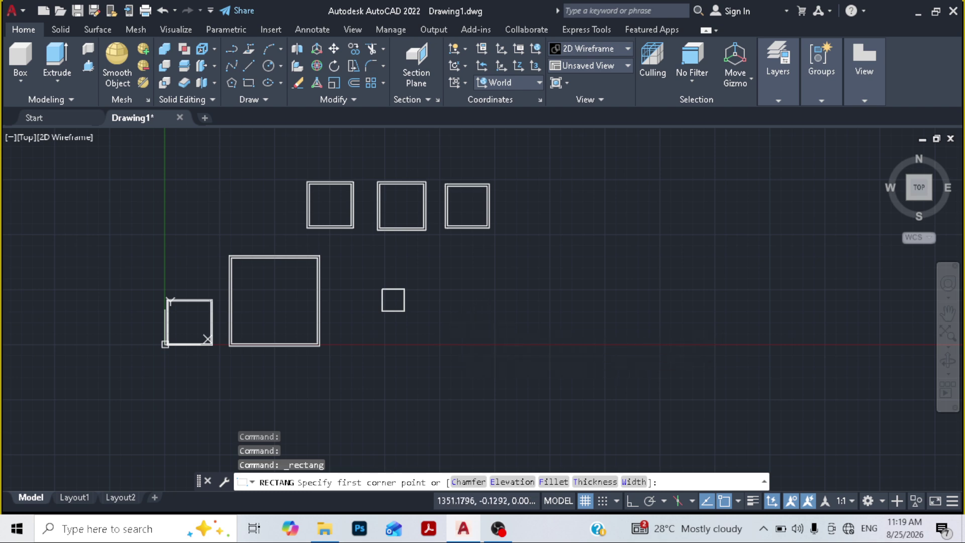
pyautogui.click(576, 258)
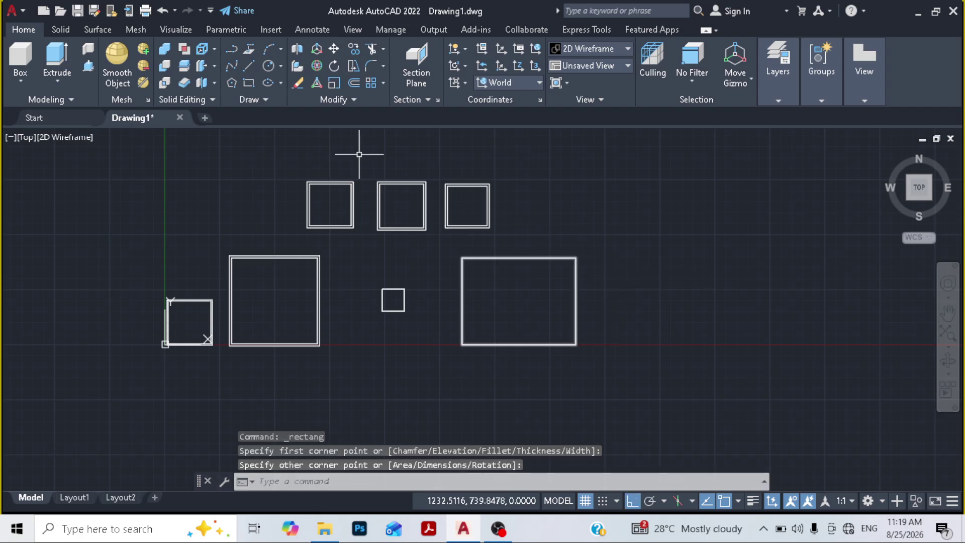
# - Draw a circle with a radius of about 155 units centred on the midpoint of the rectangle's right-hand edge
pyautogui.click(269, 65)
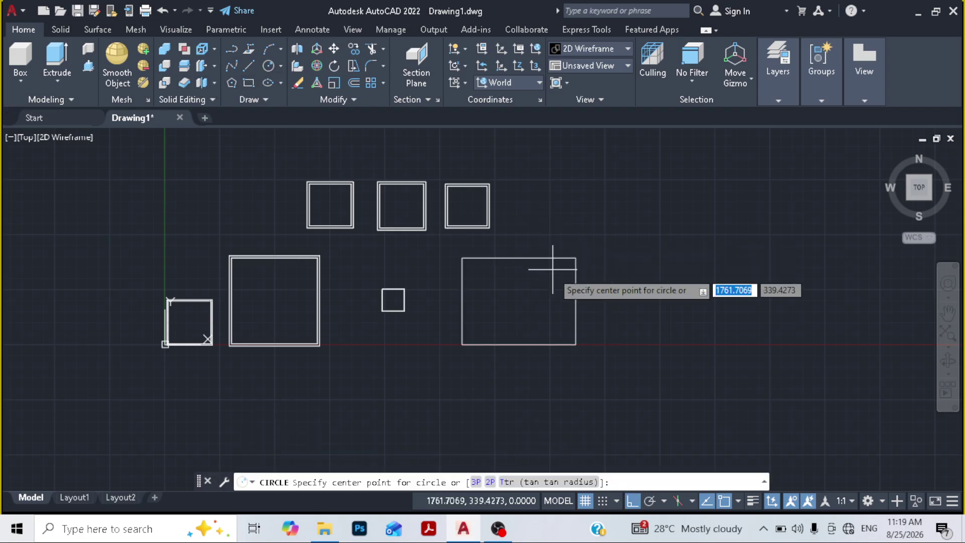
pyautogui.click(576, 301)
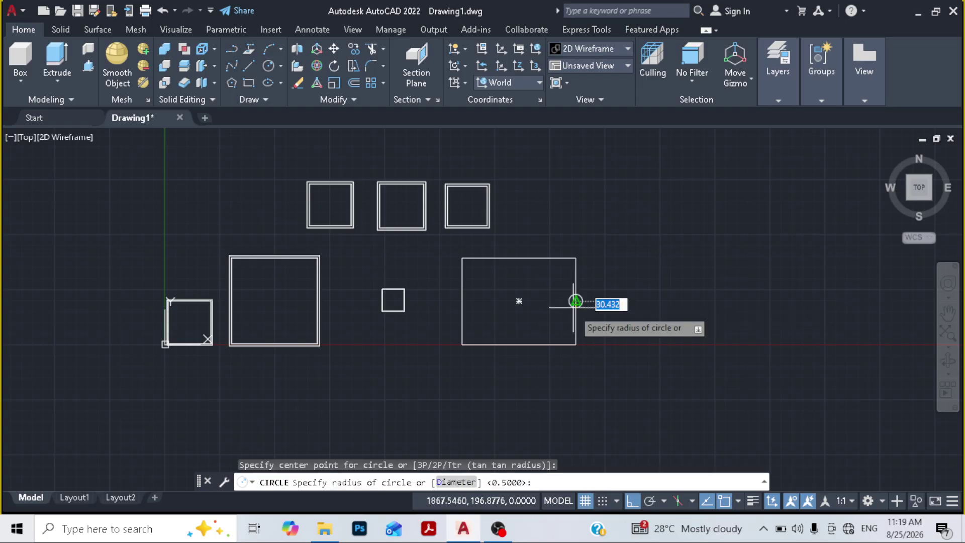
pyautogui.click(581, 335)
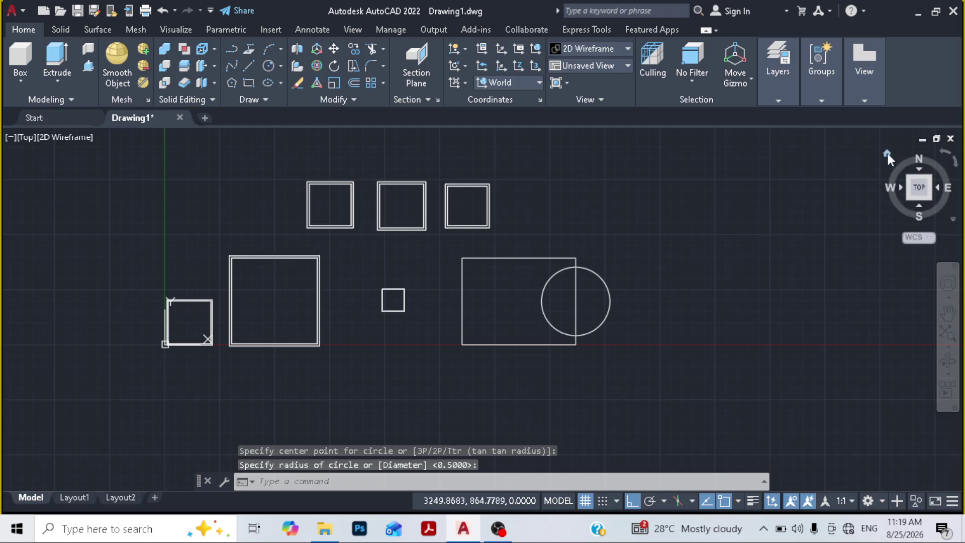
# - In the isometric home view, presspull the rectangle area outside the overlapping circle upward by 250 units
pyautogui.click(888, 153)
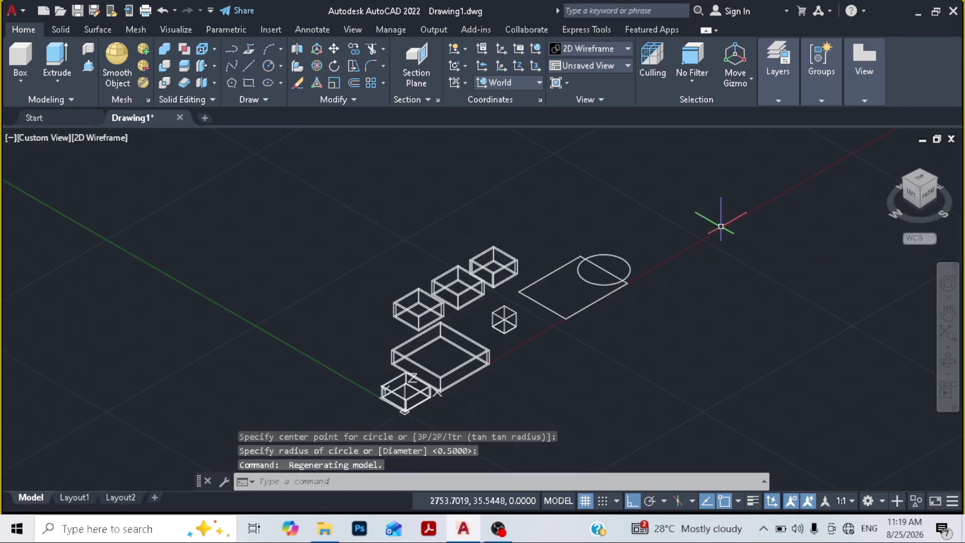
pyautogui.scroll(2, 576, 282)
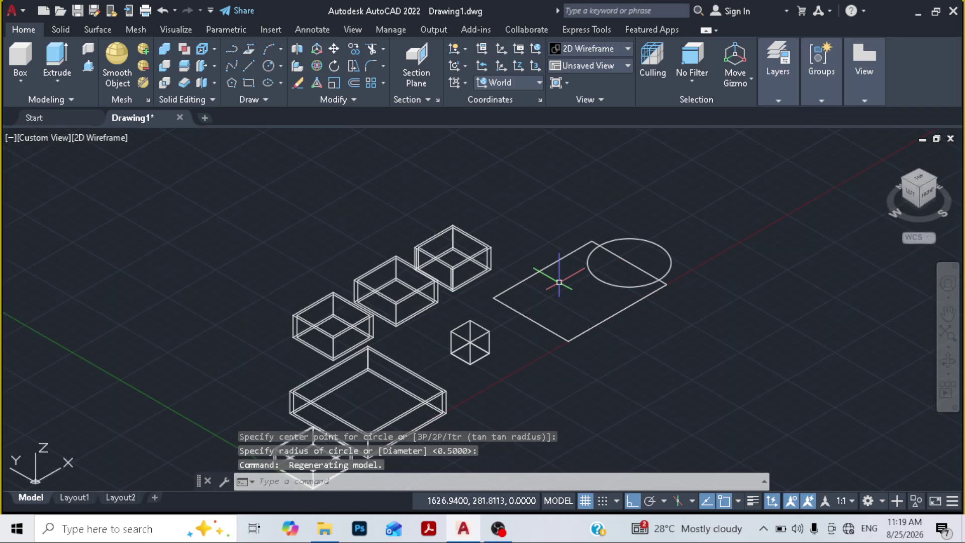
pyautogui.click(88, 66)
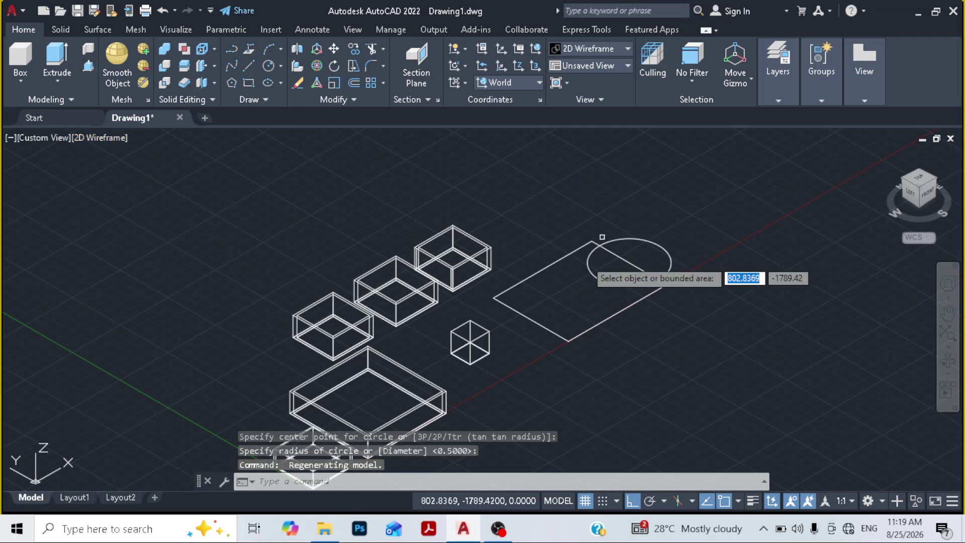
pyautogui.click(574, 296)
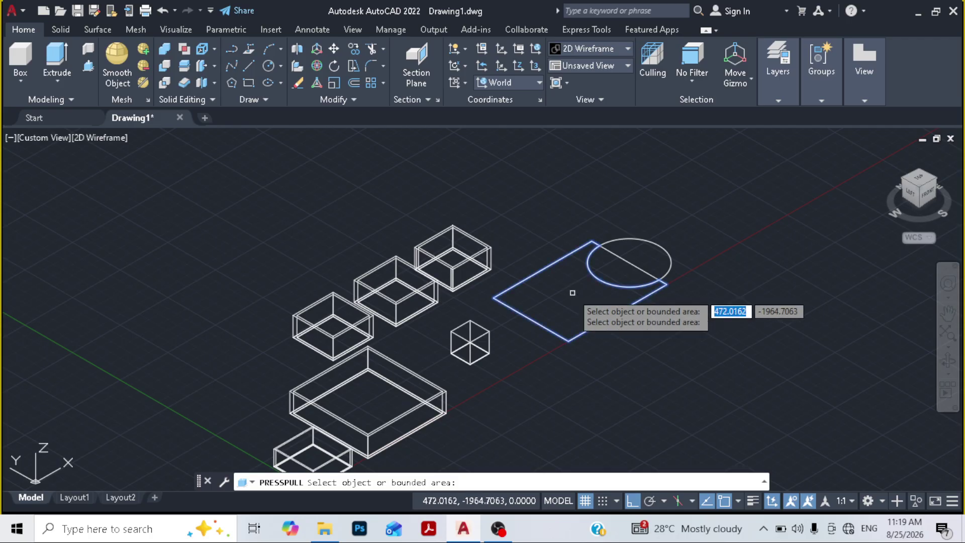
pyautogui.click(573, 293)
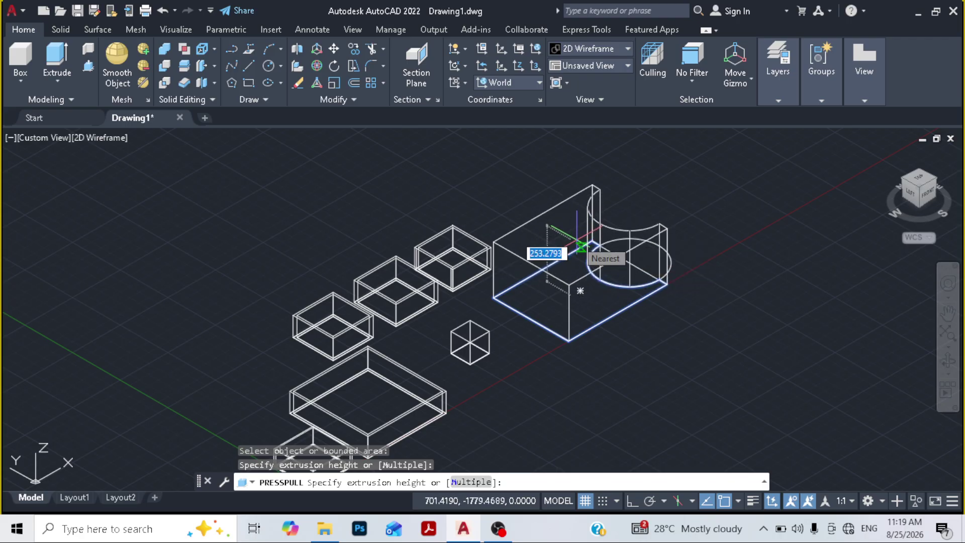
pyautogui.write('250')
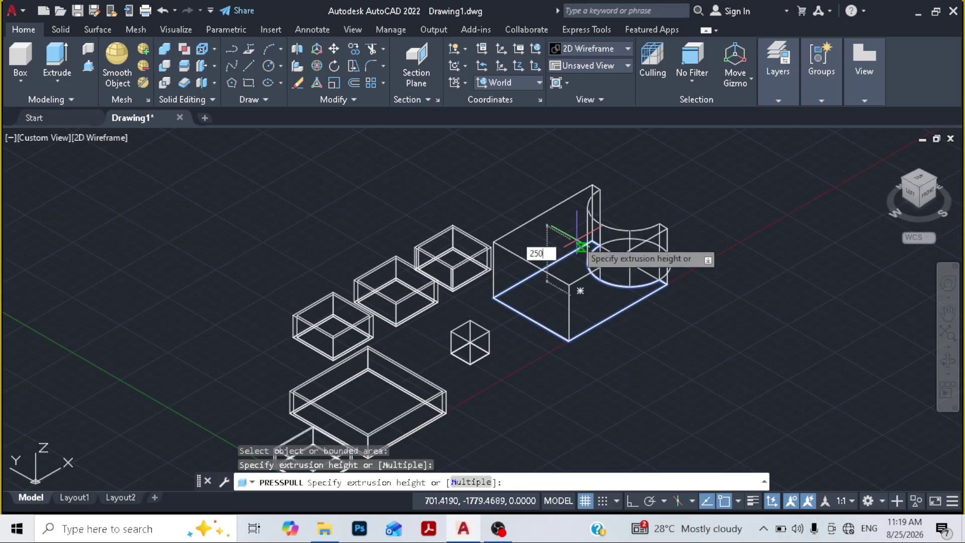
pyautogui.press('Return')
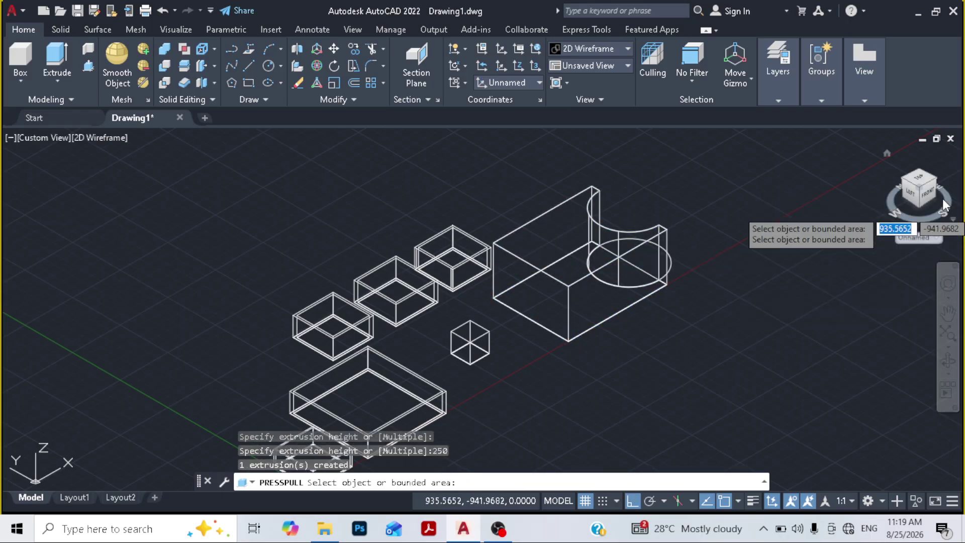
# - End Presspull and delete the original circle and rectangle left at the base of the notched block
pyautogui.click(889, 153)
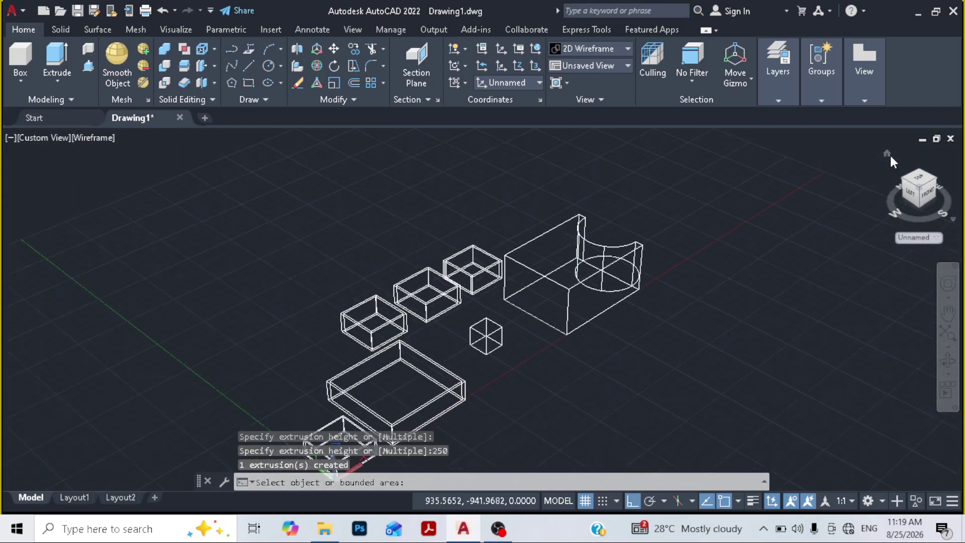
pyautogui.keyDown('shift'); pyautogui.moveTo(661, 280); pyautogui.dragTo(503, 354, button='middle'); pyautogui.keyUp('shift')
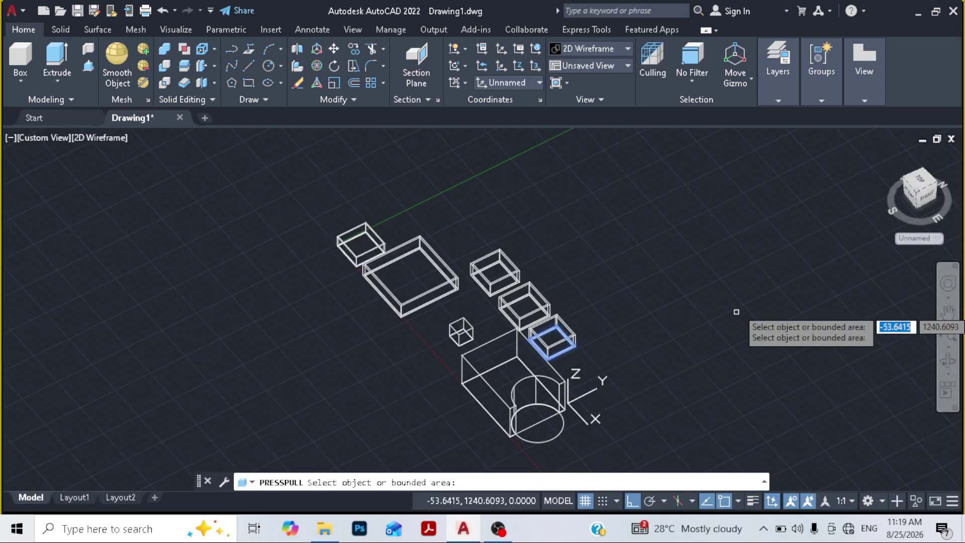
pyautogui.moveTo(613, 396); pyautogui.dragTo(620, 318, button='middle')
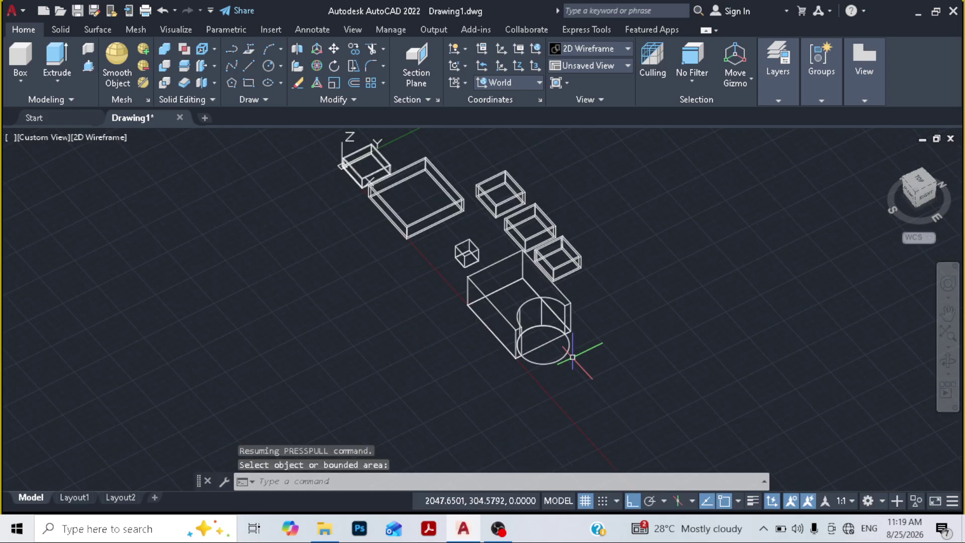
pyautogui.press('Escape')
pyautogui.click(557, 333)
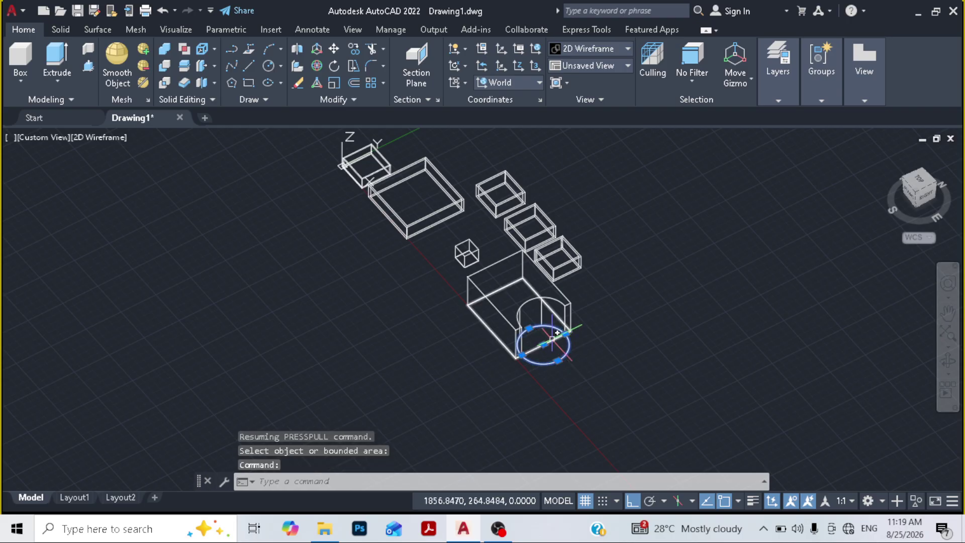
pyautogui.press('Delete')
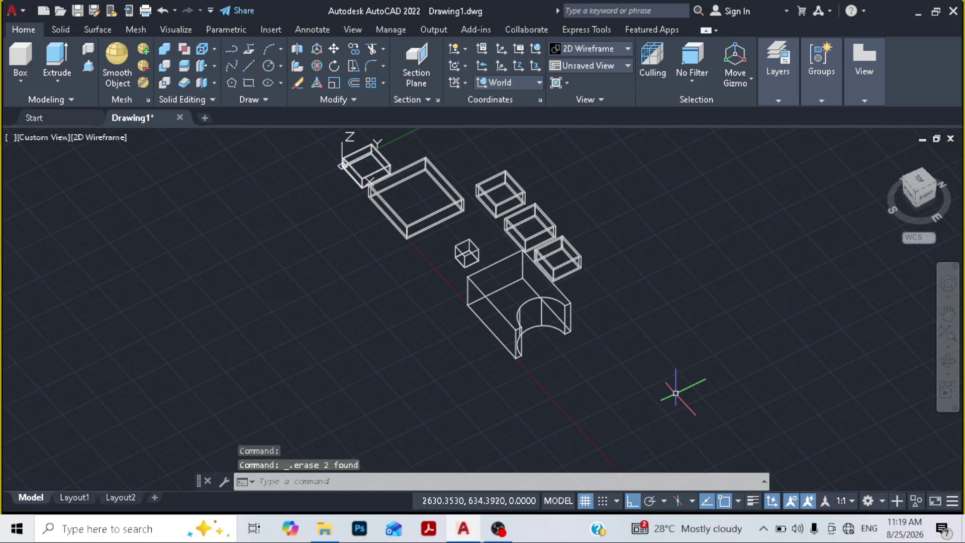
# - Check the notched block in the Shades of Gray and Conceptual visual styles, and set the display back to 2D Wireframe
pyautogui.click(121, 140)
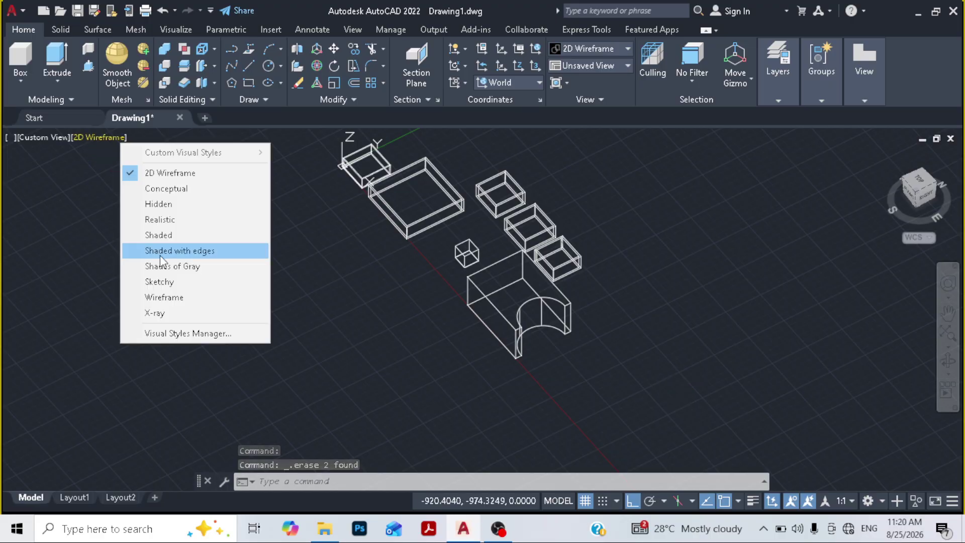
pyautogui.click(189, 268)
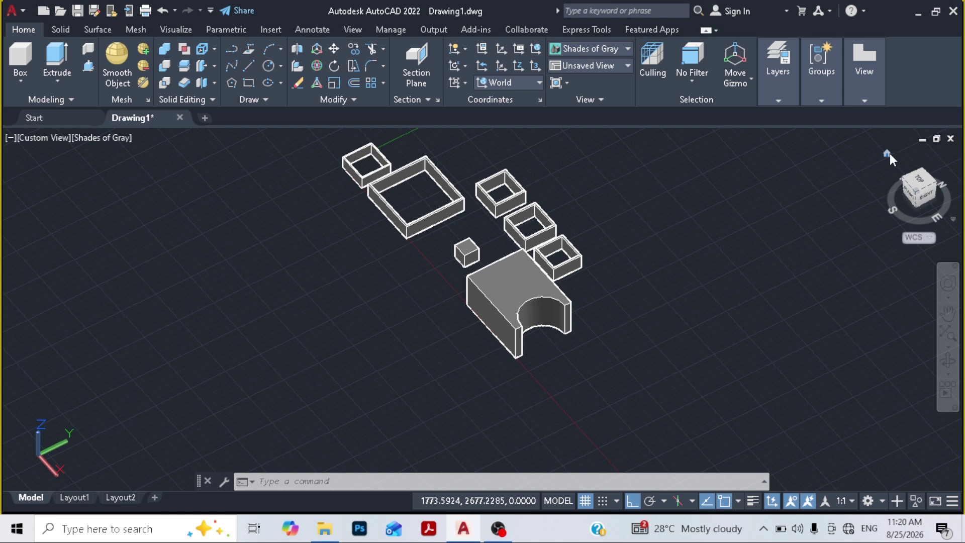
pyautogui.click(888, 153)
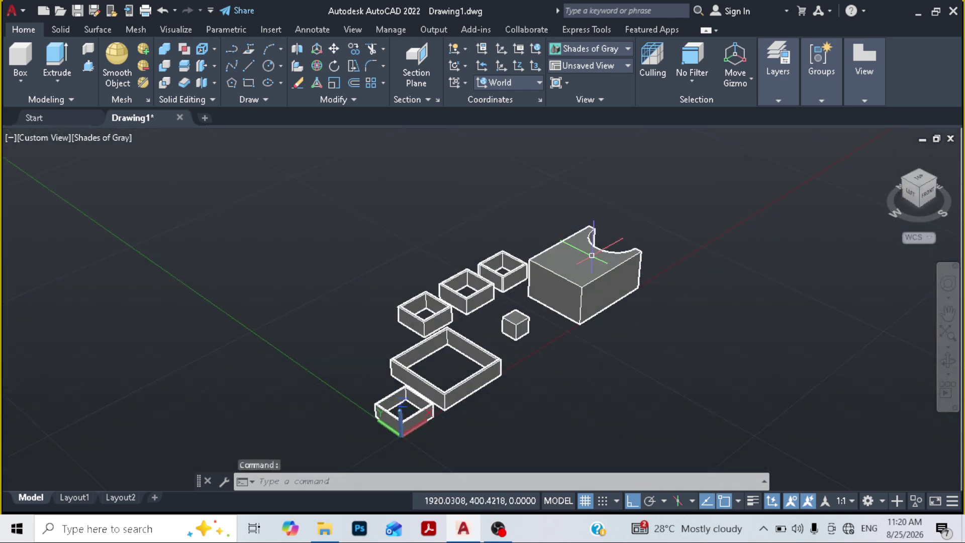
pyautogui.click(106, 138)
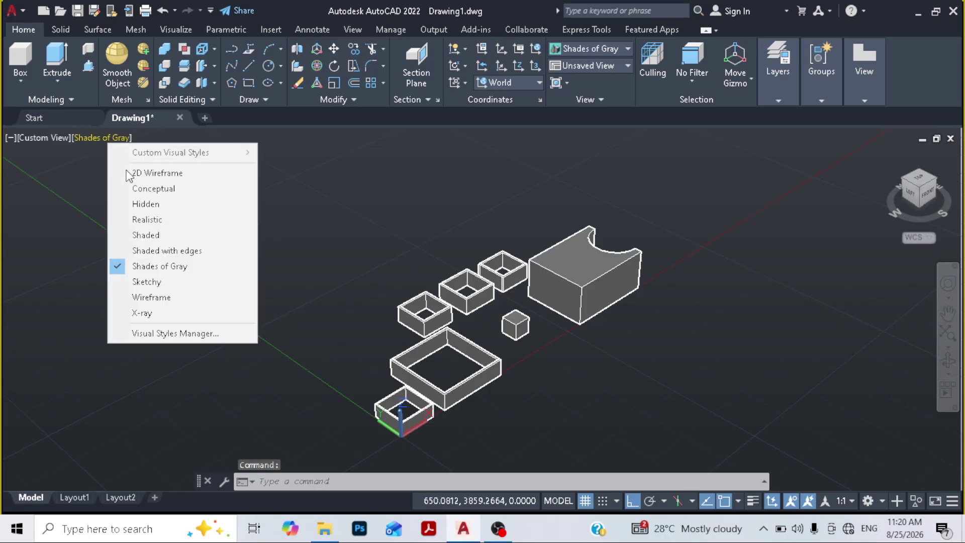
pyautogui.press('Escape')
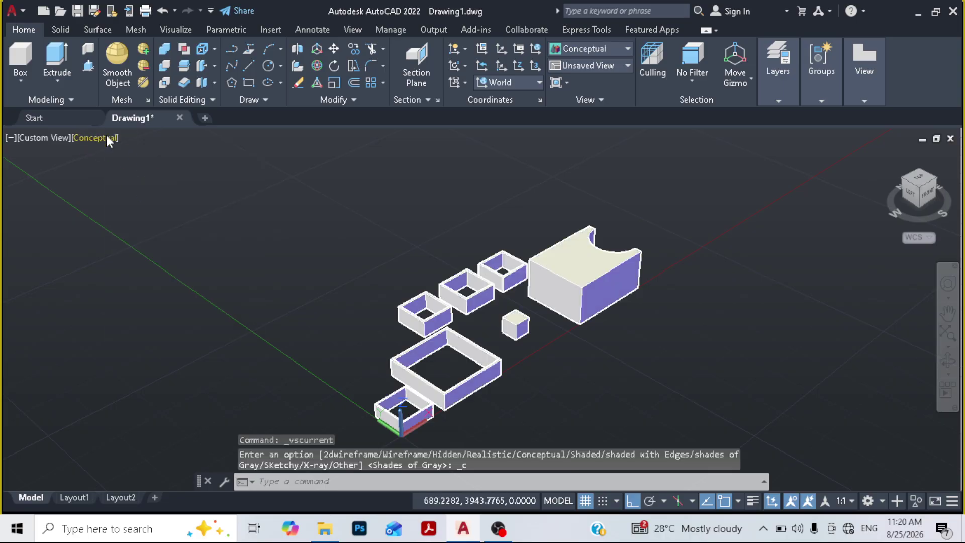
pyautogui.click(108, 138)
pyautogui.click(132, 174)
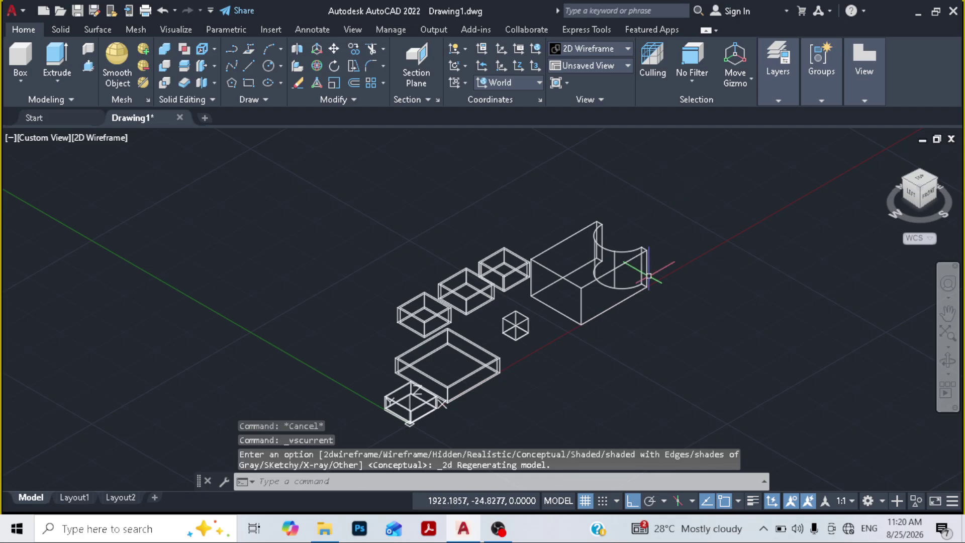
# - Draw a circle with a radius of 70 units on the top face of the notched block
pyautogui.moveTo(604, 207); pyautogui.dragTo(501, 216, button='middle')
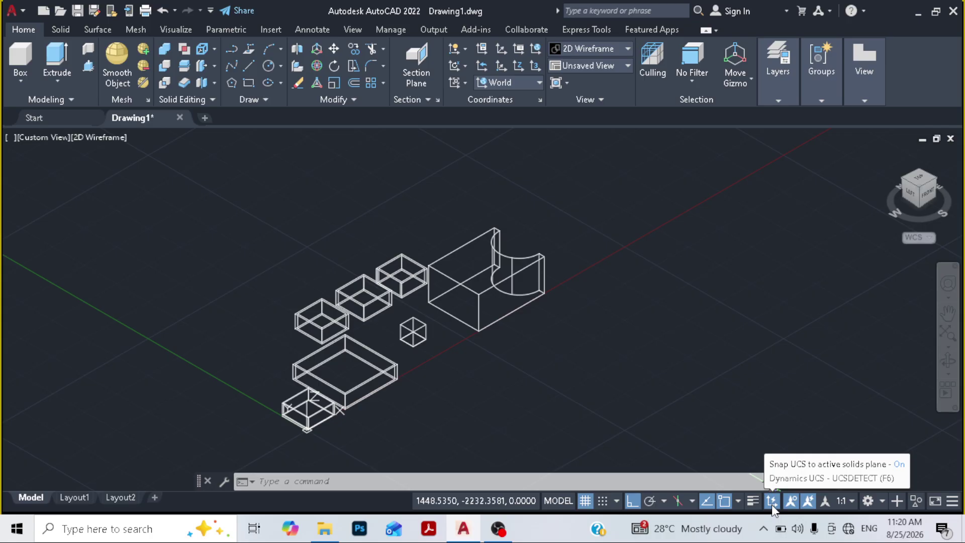
pyautogui.click(270, 65)
pyautogui.scroll(3, 439, 242)
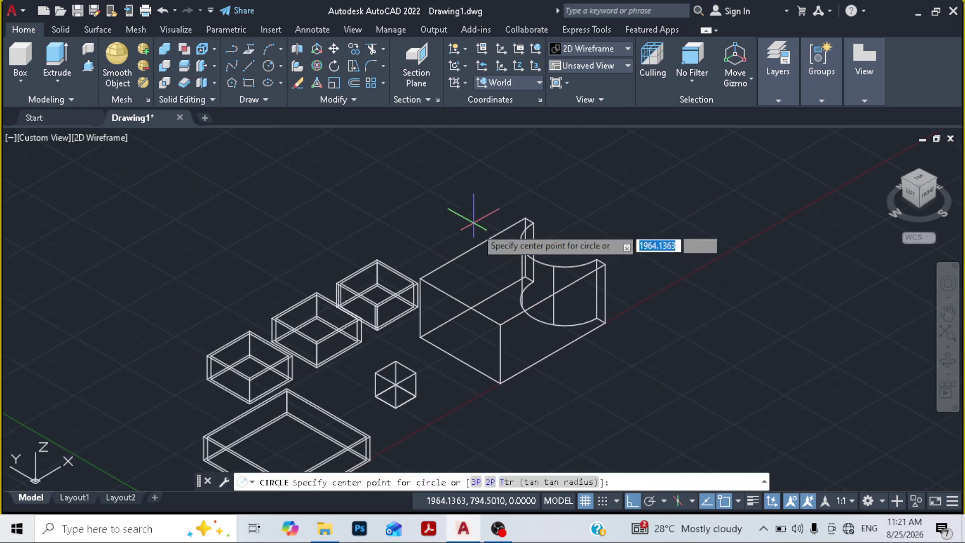
pyautogui.click(495, 282)
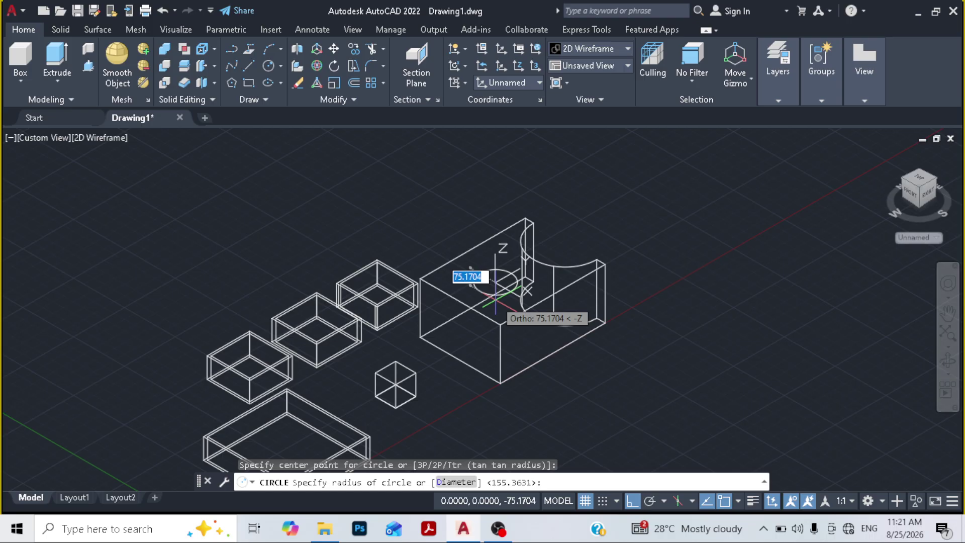
pyautogui.write('70')
pyautogui.press('Return')
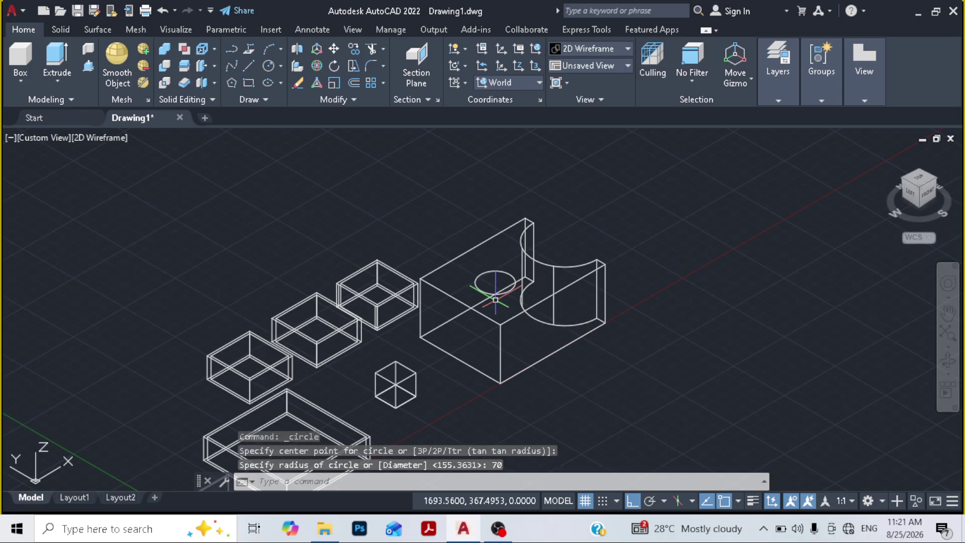
# - Draw a small freehand rectangle on the outer side face of the first polysolid square in the row of three
pyautogui.moveTo(591, 401); pyautogui.dragTo(571, 273, button='middle')
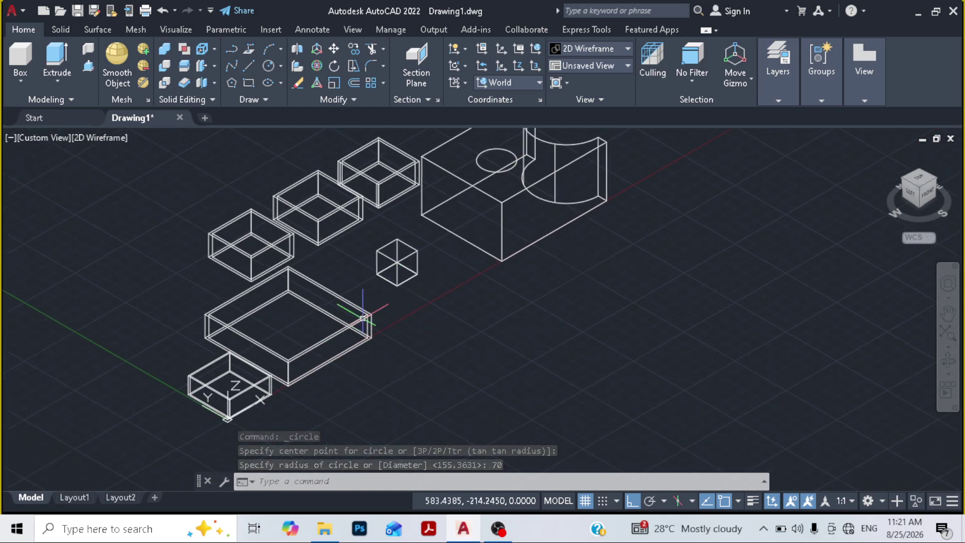
pyautogui.scroll(2, 218, 260)
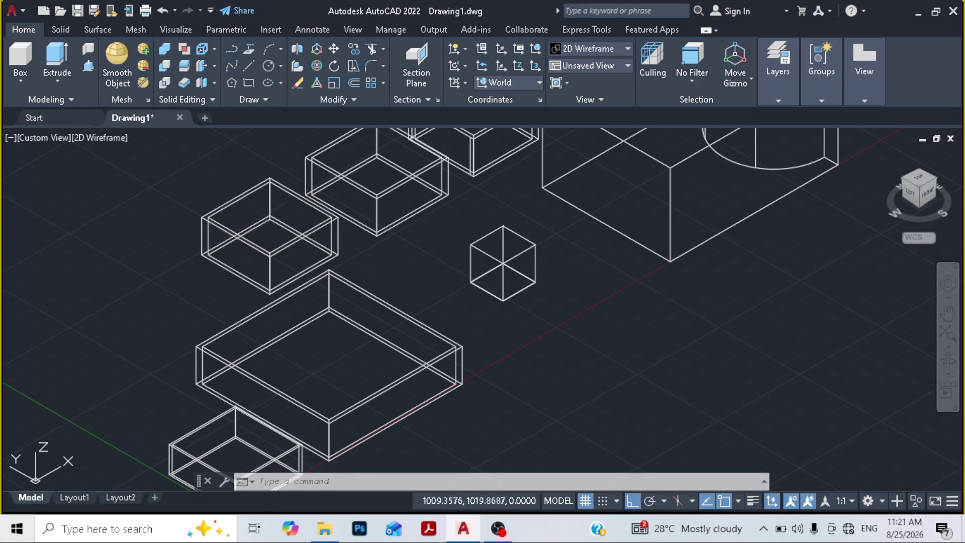
pyautogui.click(248, 82)
pyautogui.scroll(4, 211, 281)
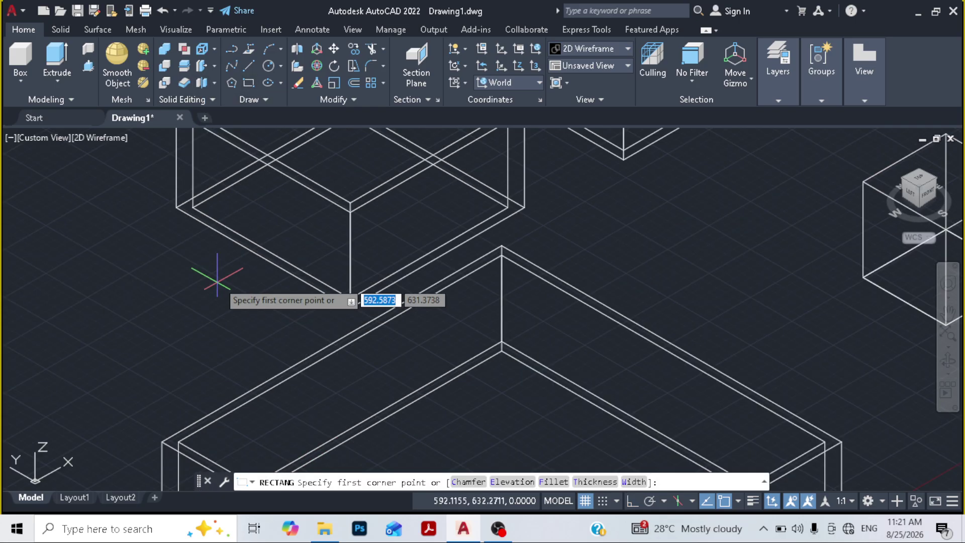
pyautogui.click(290, 235)
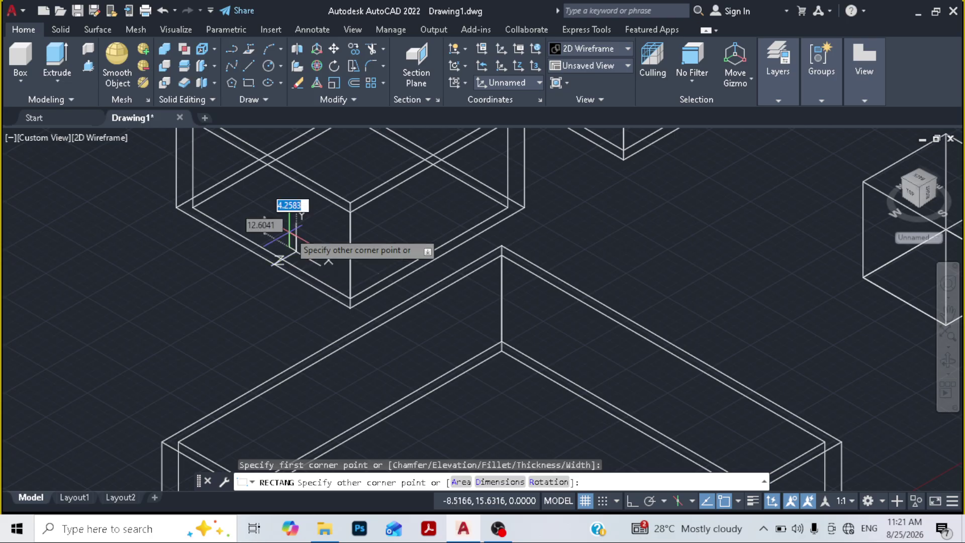
pyautogui.click(262, 193)
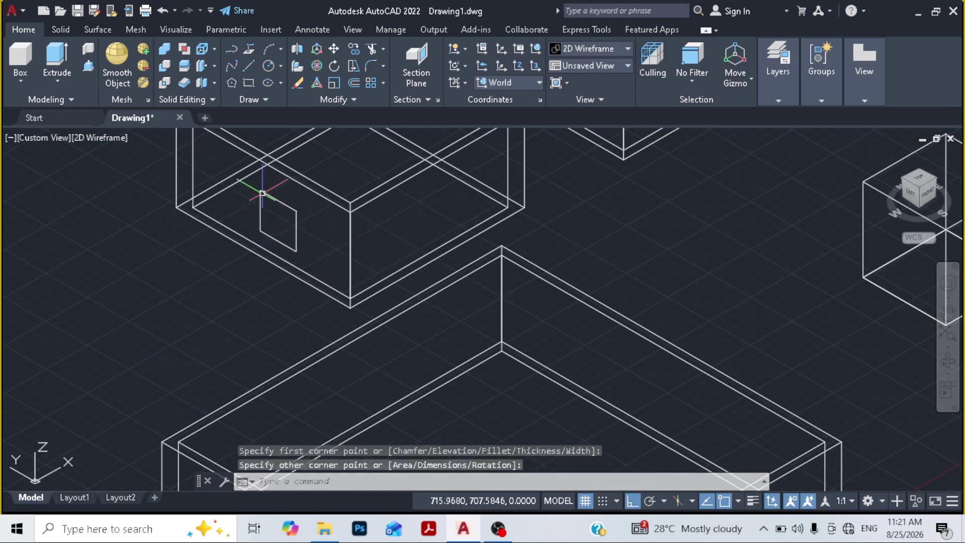
# - Presspull the circle on the notched block's top face down to the bottom corner to cut a through hole
pyautogui.scroll(-3, 262, 193)
pyautogui.scroll(-1, 256, 302)
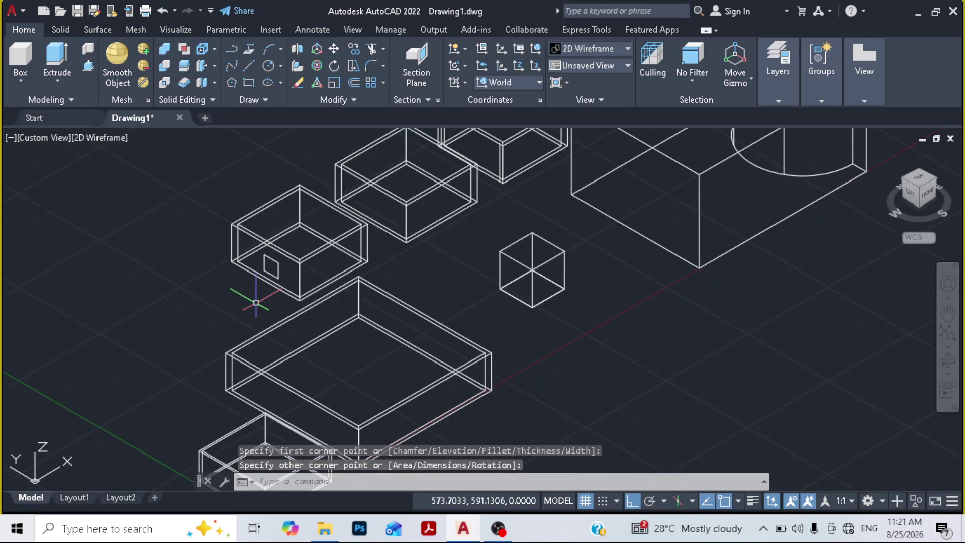
pyautogui.scroll(-2, 256, 302)
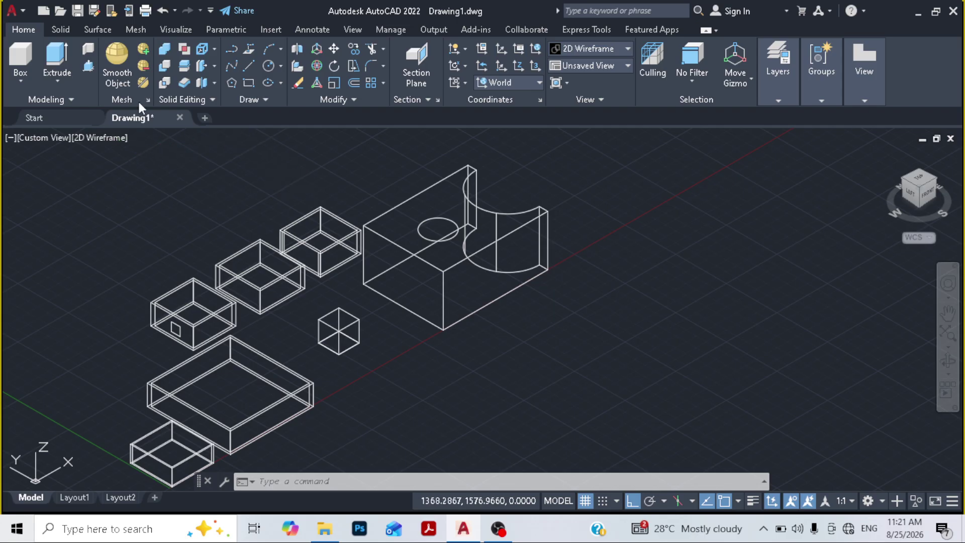
pyautogui.click(89, 70)
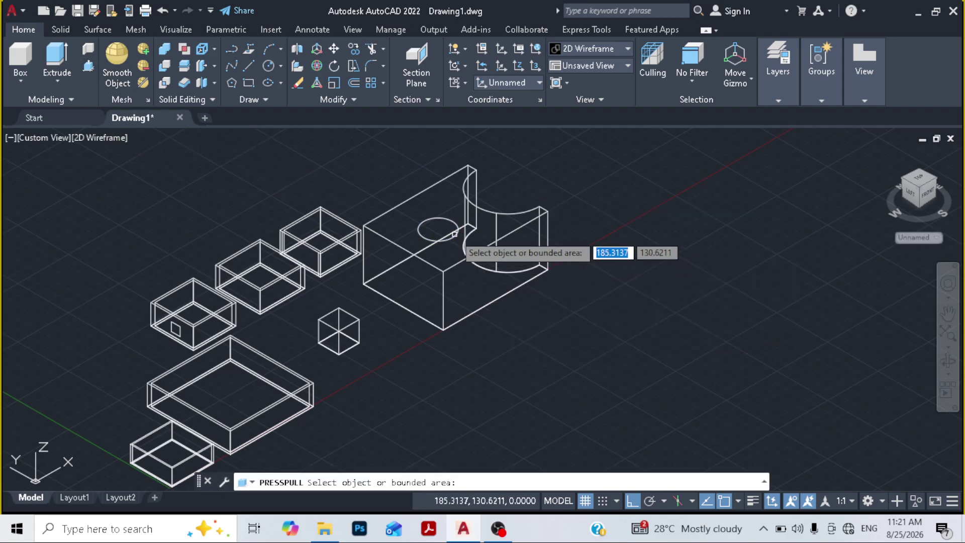
pyautogui.click(438, 229)
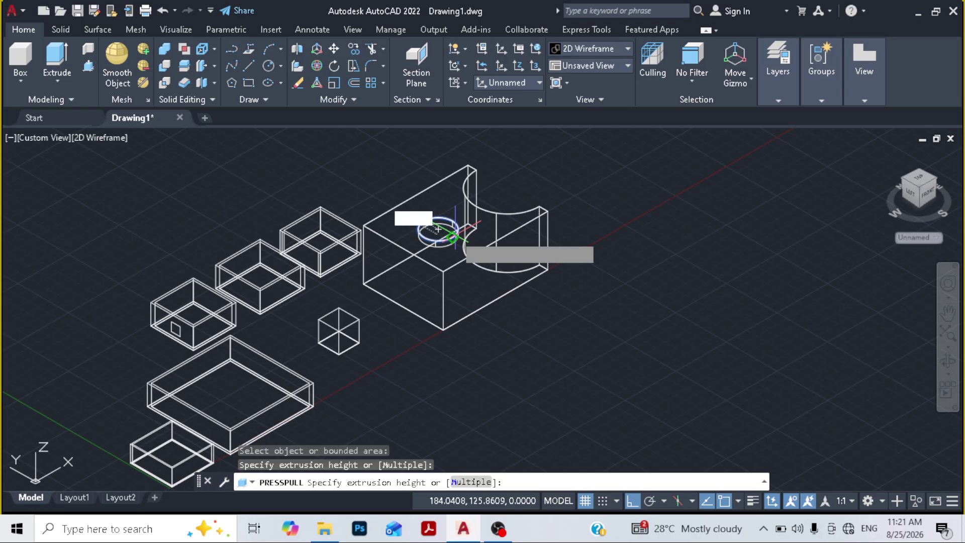
pyautogui.click(442, 327)
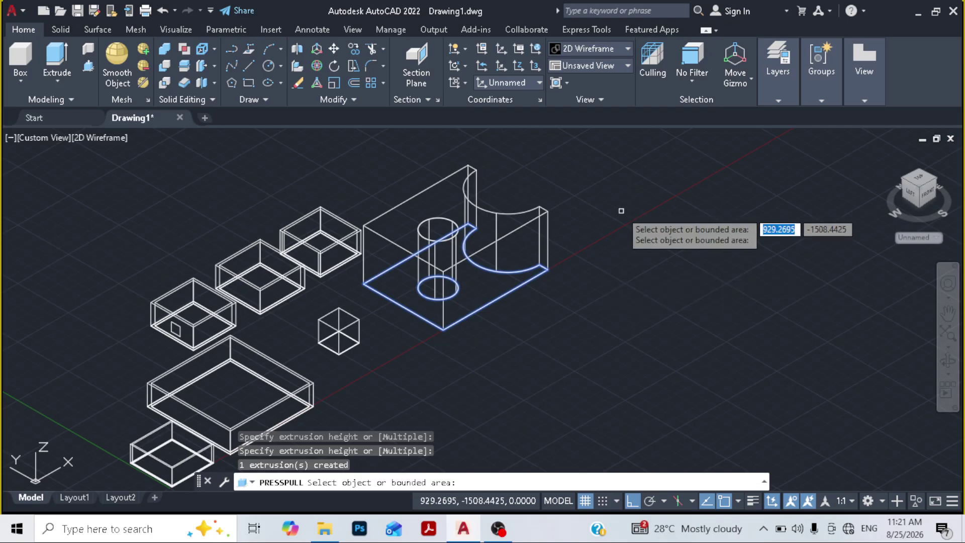
# - End the Presspull command and set the visual style to Shades of Gray
pyautogui.press('Return')
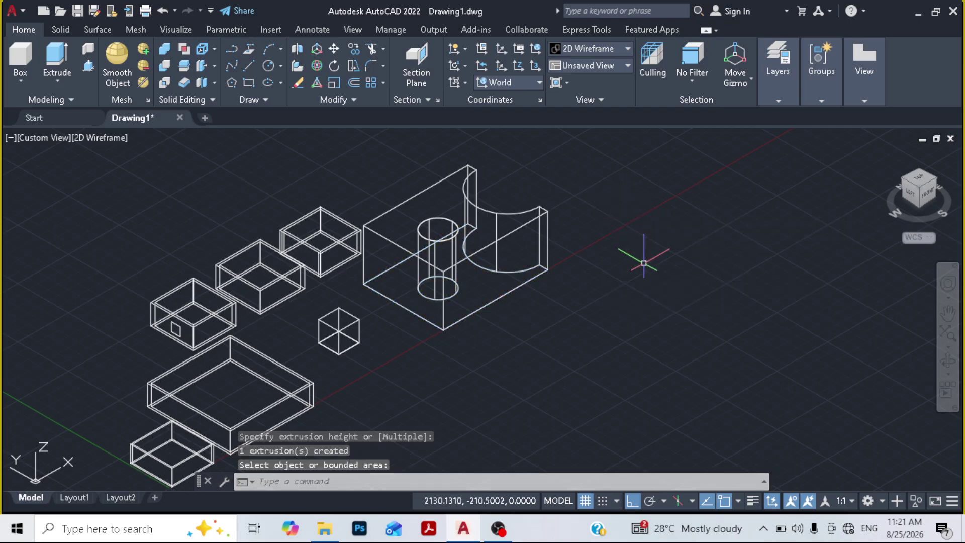
pyautogui.click(103, 137)
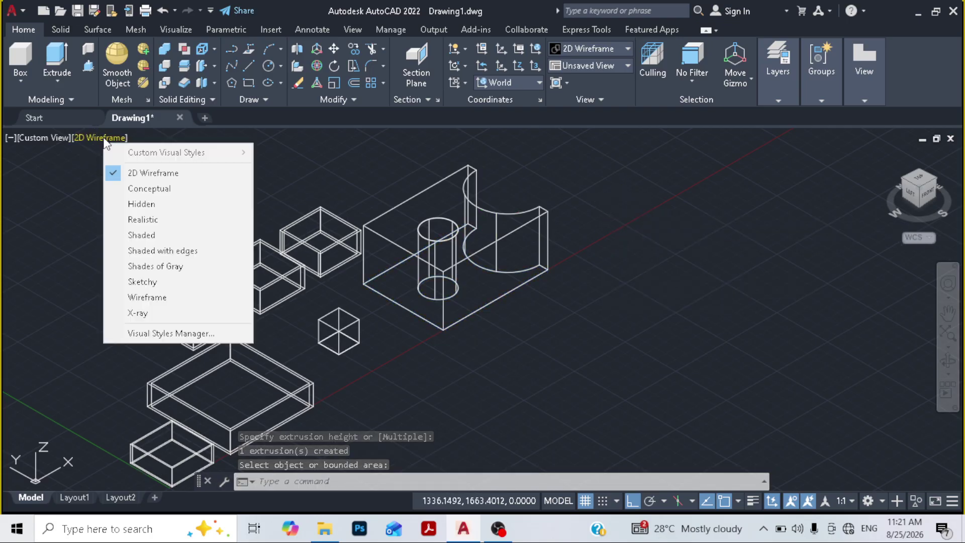
pyautogui.click(166, 266)
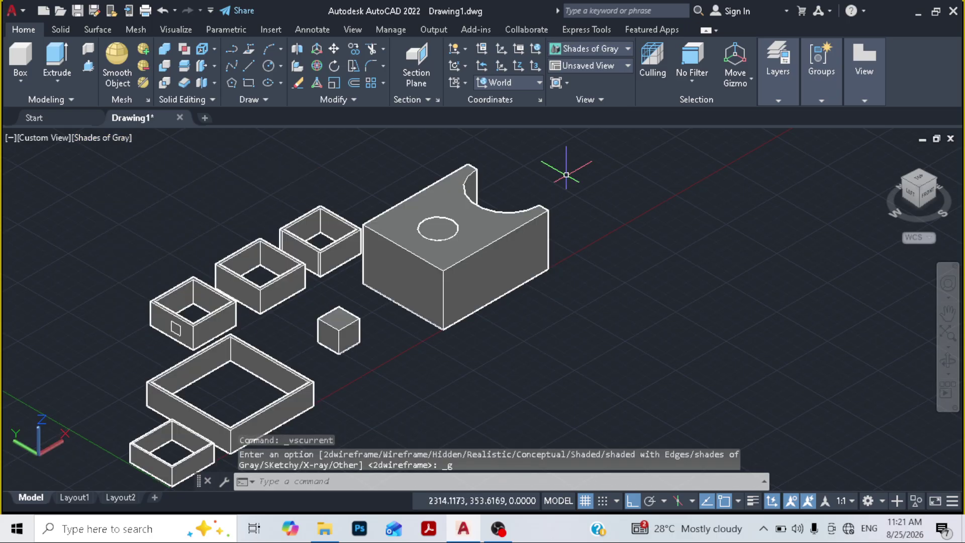
pyautogui.moveTo(465, 232)
pyautogui.keyDown('shift'); pyautogui.mouseDown(button='middle')
pyautogui.moveTo(483, 293)
pyautogui.moveTo(465, 191)
pyautogui.moveTo(450, 229)
pyautogui.mouseUp(button='middle'); pyautogui.keyUp('shift')
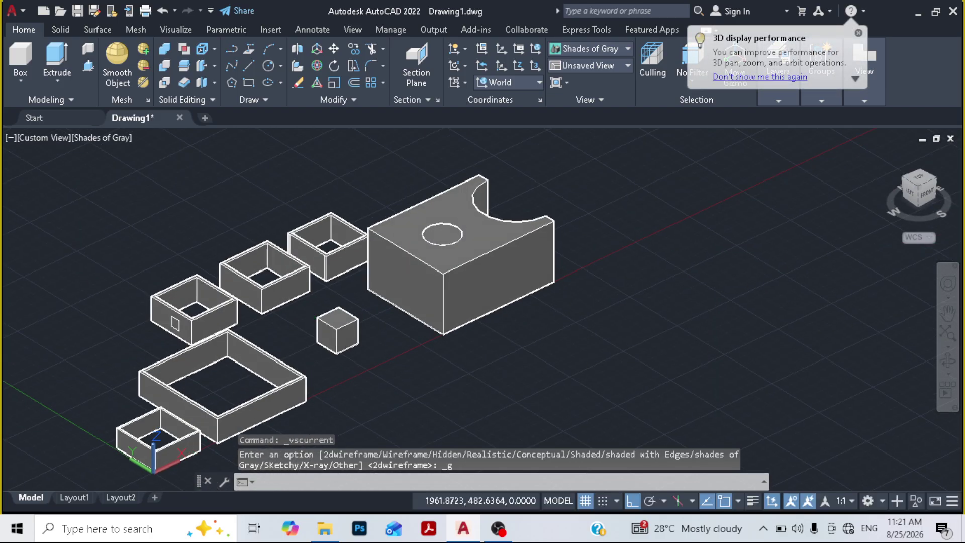
# - Move the extruded cylinder along the X axis out of the notched block to the empty area beyond the notch
pyautogui.click(451, 228)
pyautogui.click(498, 291)
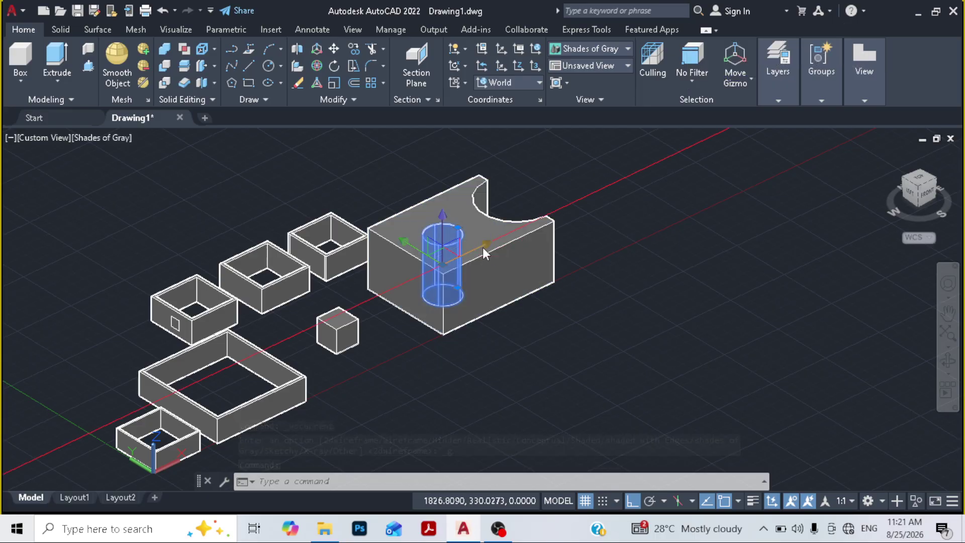
pyautogui.click(483, 247)
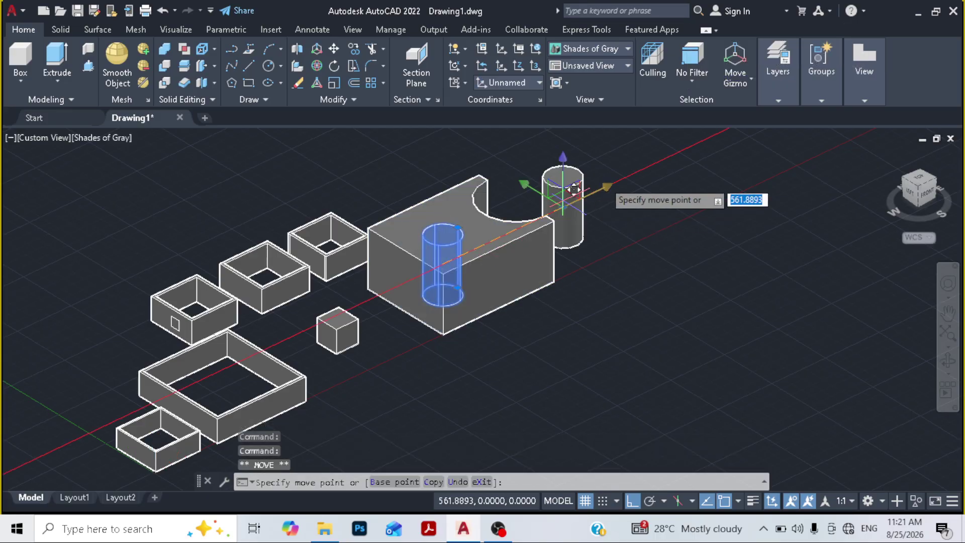
pyautogui.click(613, 171)
pyautogui.press('Escape')
pyautogui.press('Escape')
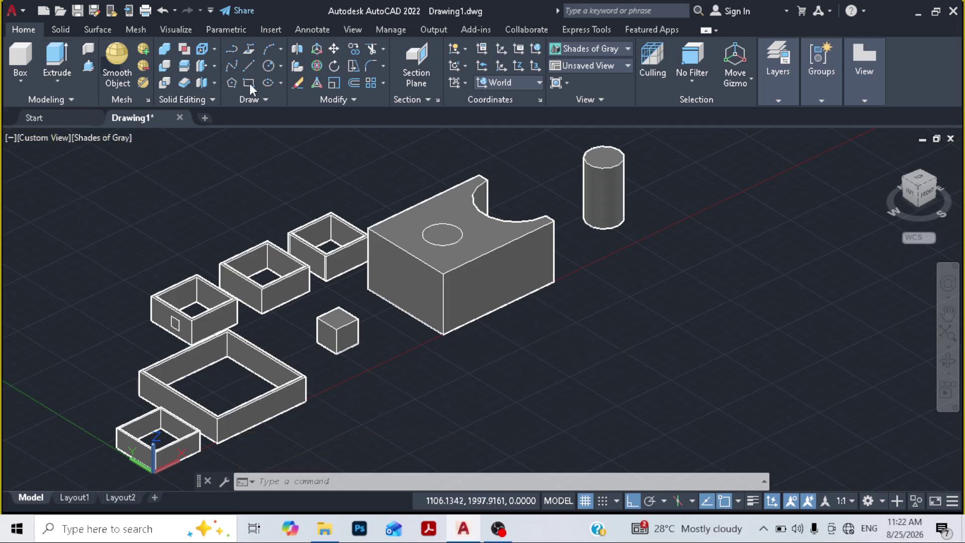
# - Try to presspull the circle on the block's top face 250 units down to a bottom corner, and undo it
pyautogui.click(88, 65)
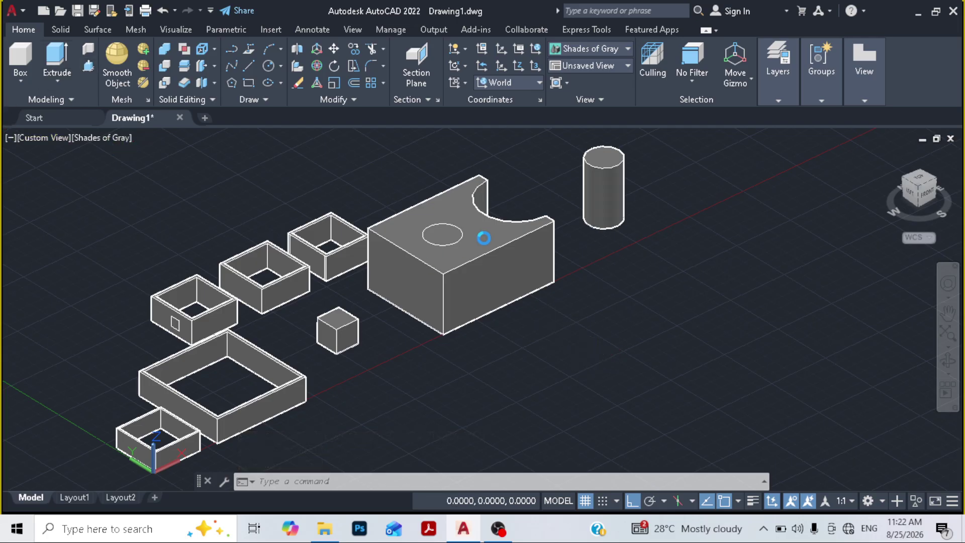
pyautogui.click(443, 235)
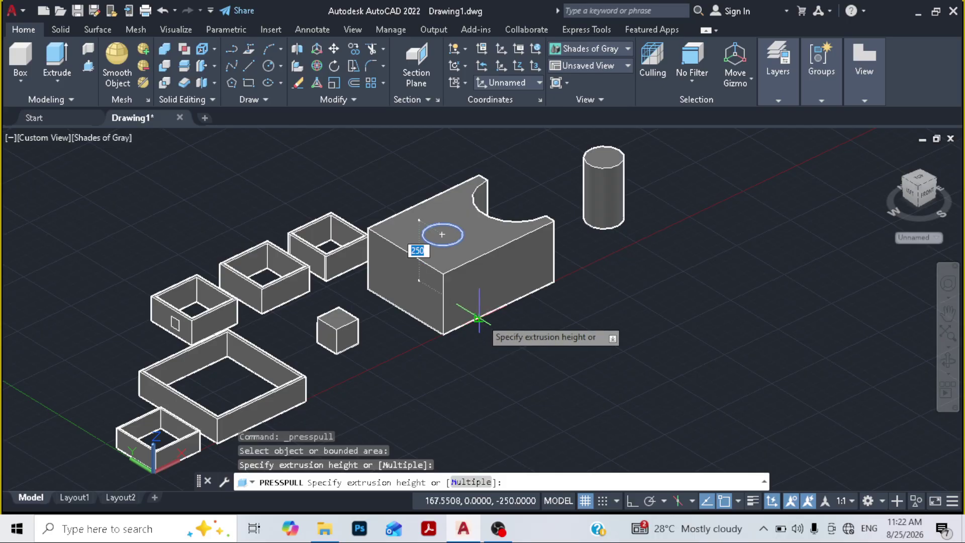
pyautogui.click(553, 281)
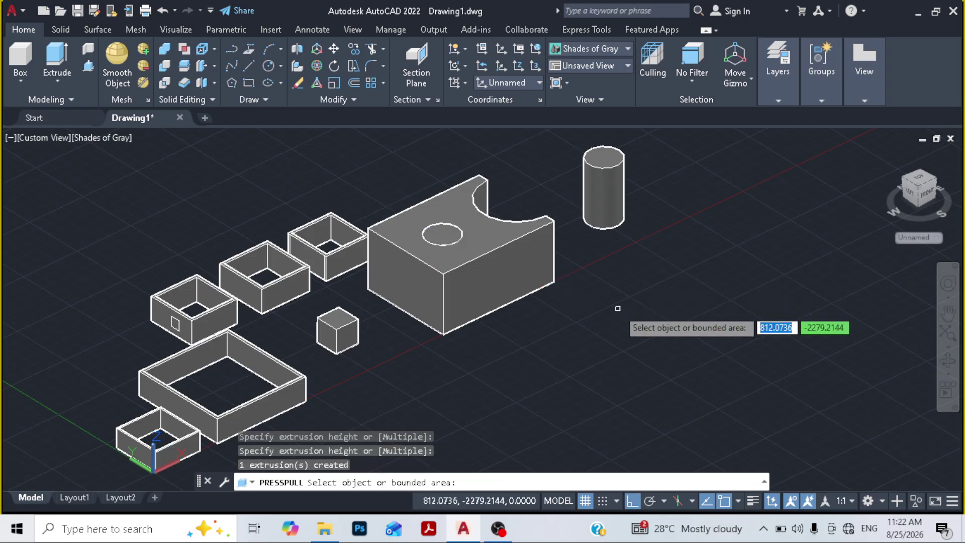
pyautogui.press('Return')
pyautogui.hotkey('ctrl', 'z')
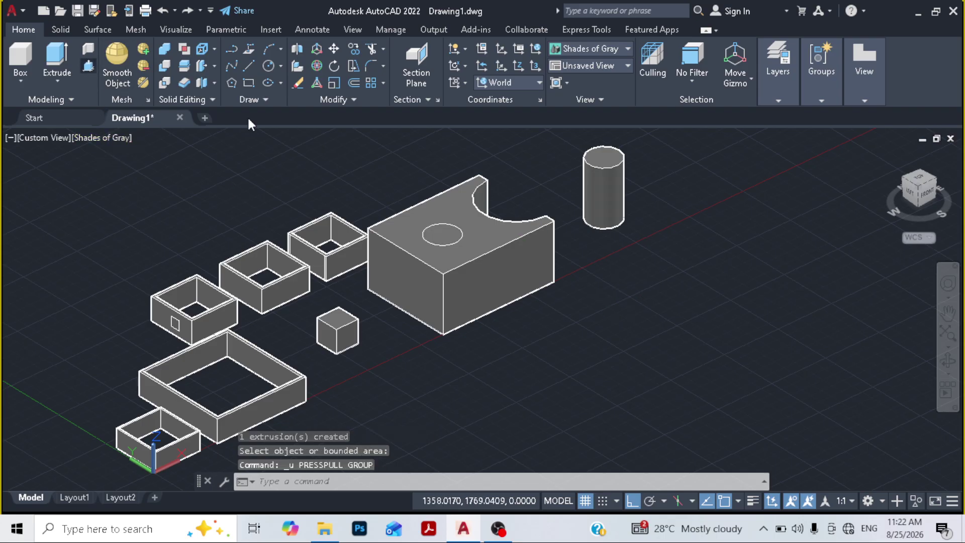
# - Presspull the bounded area inside the circle down to the notched block's front bottom corner to cut a through hole
pyautogui.hotkey('ctrl', 'shift', 'e')
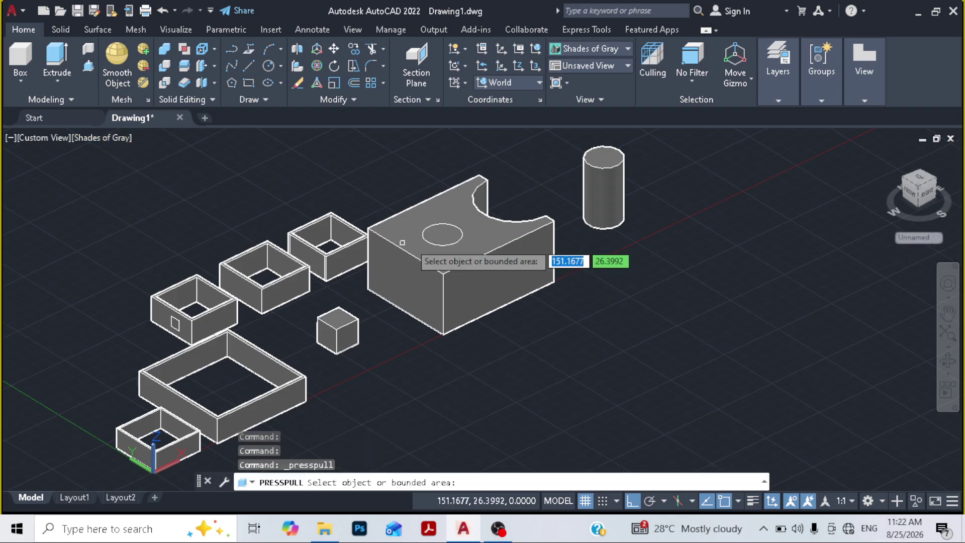
pyautogui.click(455, 234)
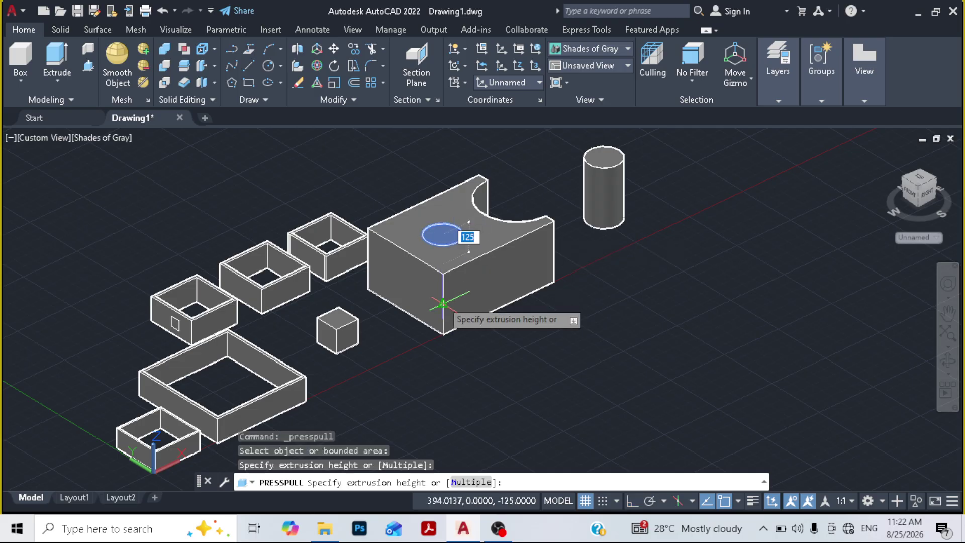
pyautogui.click(442, 334)
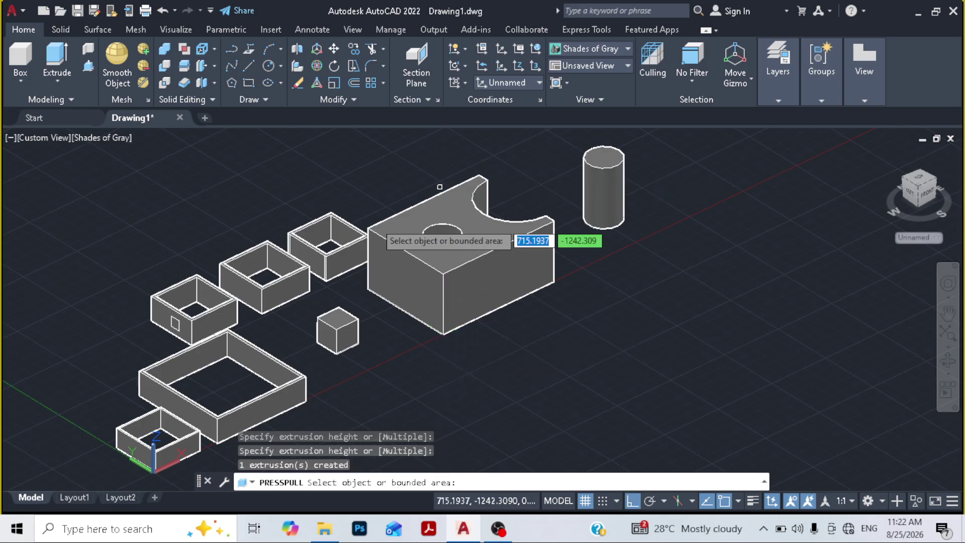
pyautogui.press('Escape')
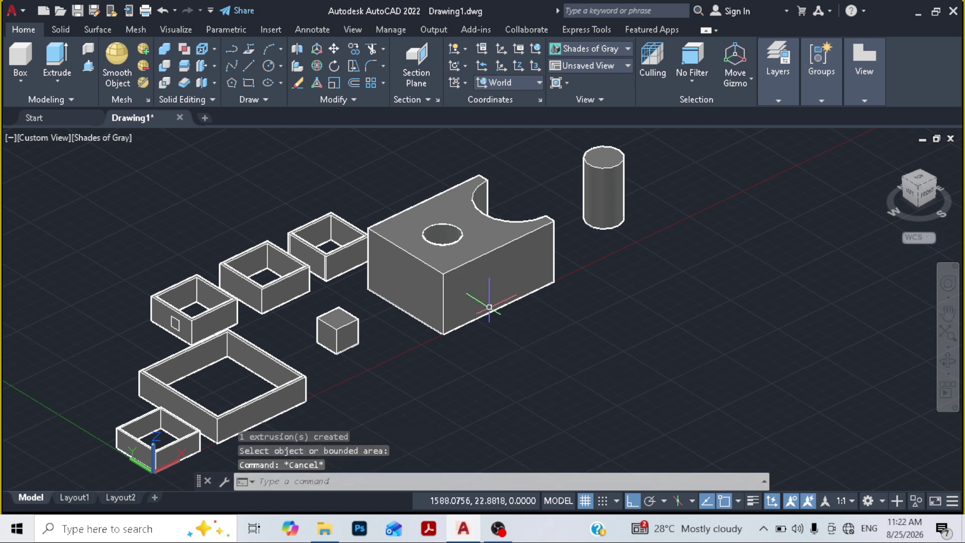
pyautogui.keyDown('shift'); pyautogui.moveTo(464, 311); pyautogui.dragTo(479, 326, button='middle'); pyautogui.keyUp('shift')
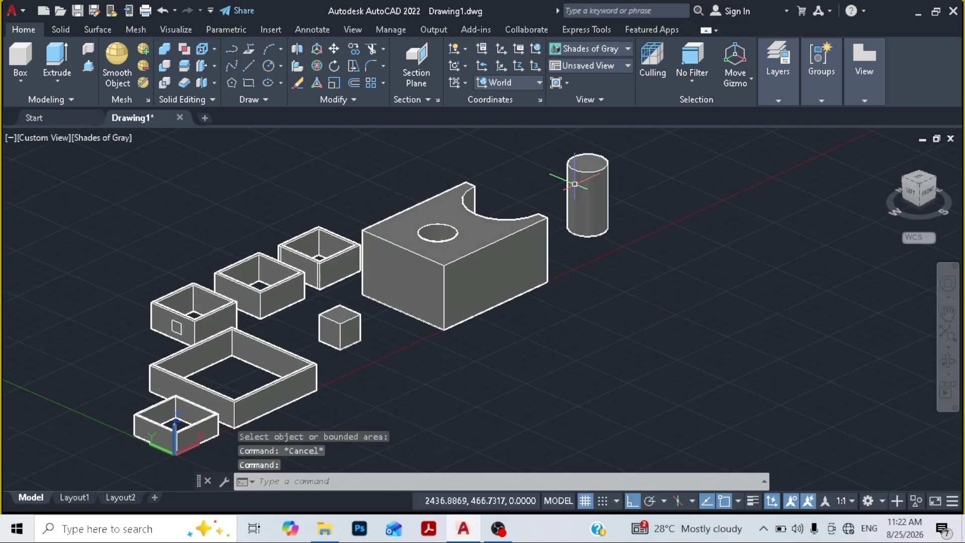
pyautogui.click(596, 202)
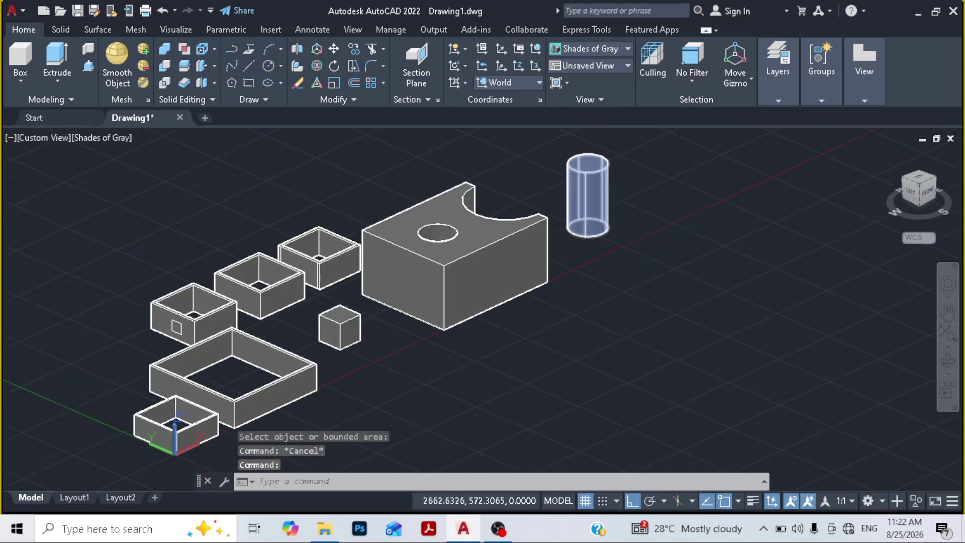
pyautogui.press('Escape')
# - Presspull the small rectangle on the first polysolid square's outer face to the wall's inner corner to cut a window opening
pyautogui.moveTo(197, 257); pyautogui.dragTo(291, 258, button='middle')
pyautogui.scroll(2, 197, 308)
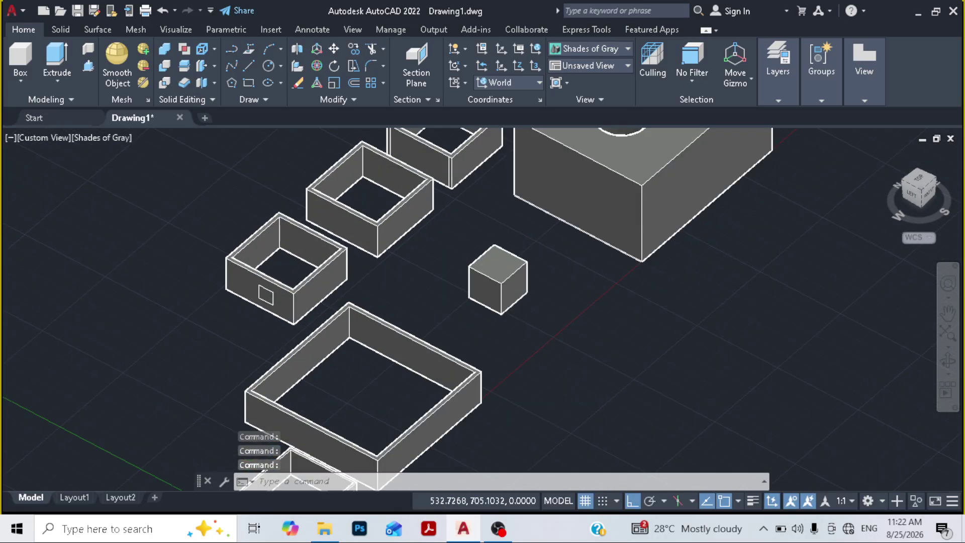
pyautogui.scroll(2, 266, 308)
pyautogui.click(267, 307)
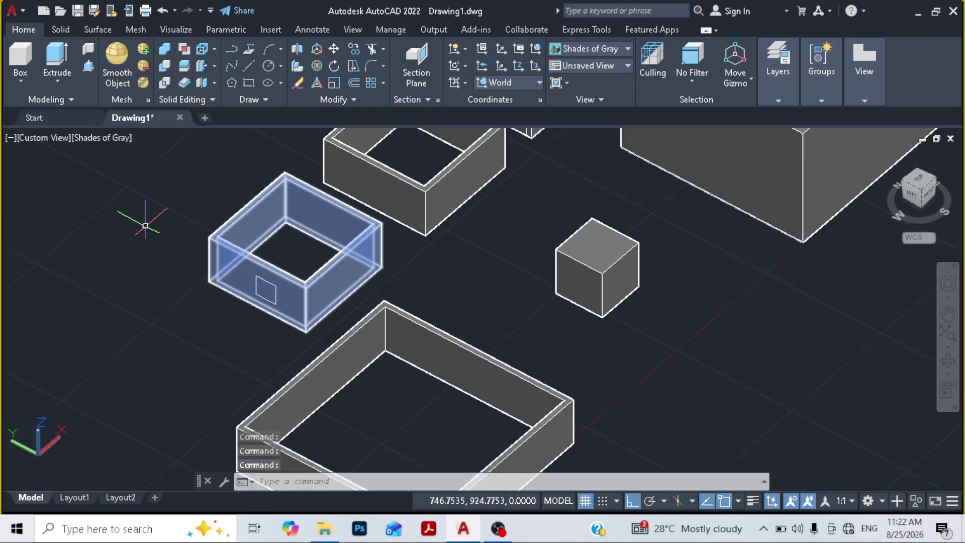
pyautogui.press('Escape')
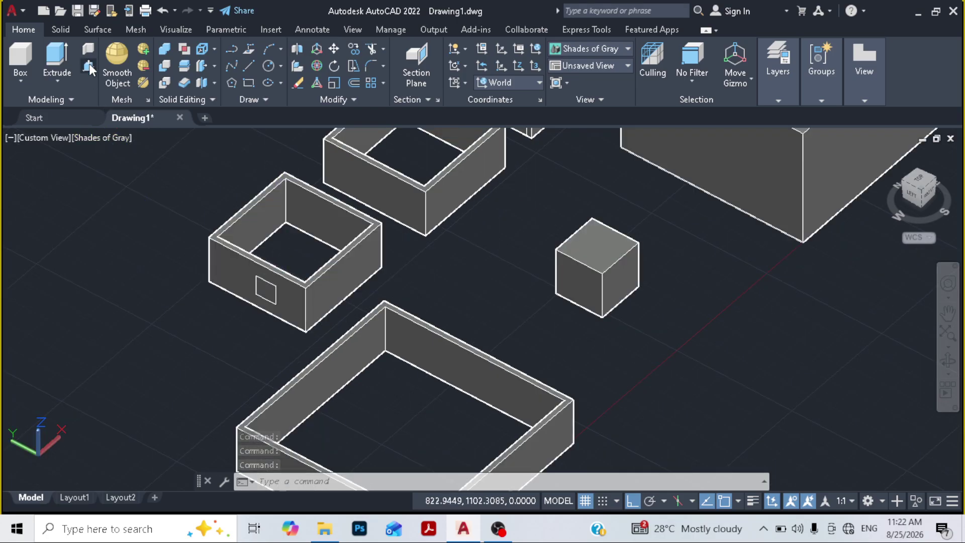
pyautogui.click(89, 66)
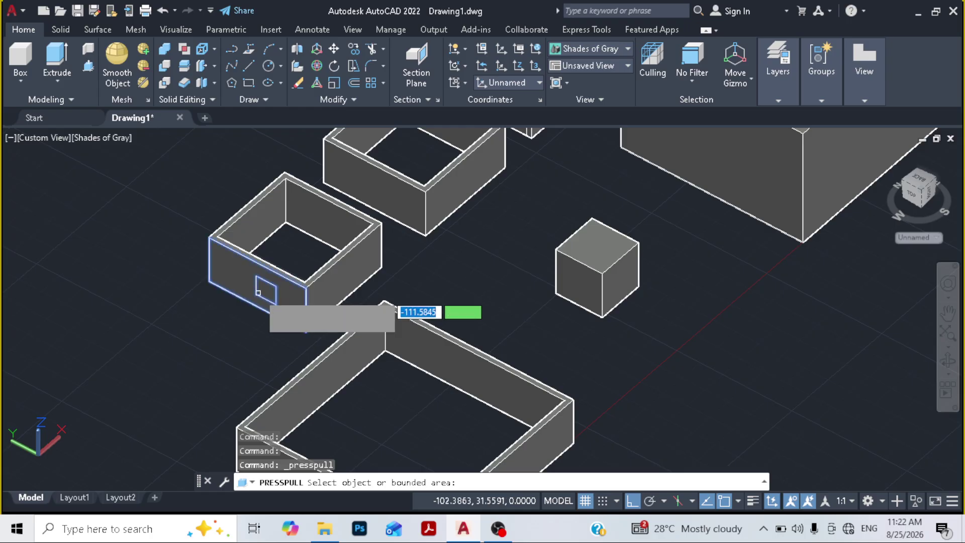
pyautogui.click(266, 291)
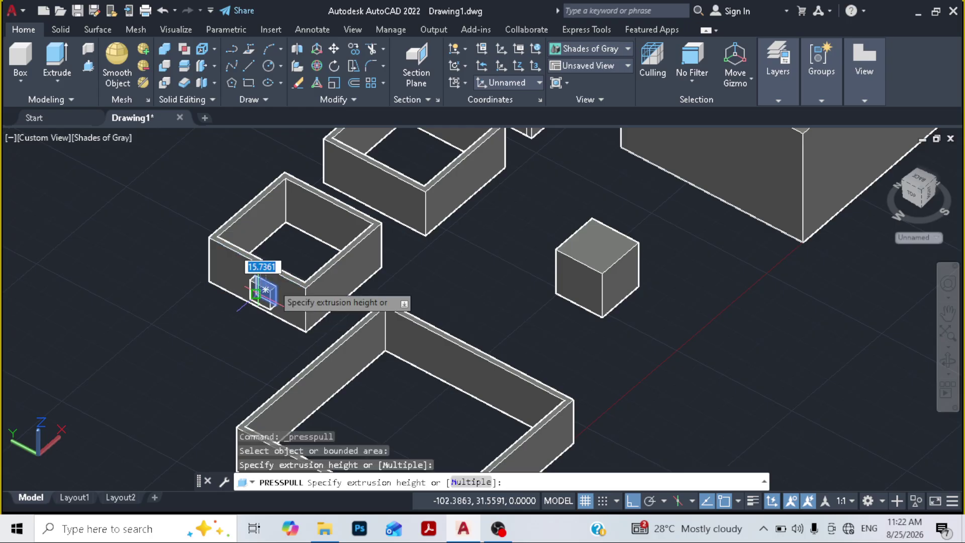
pyautogui.scroll(2, 282, 272)
pyautogui.scroll(2, 284, 242)
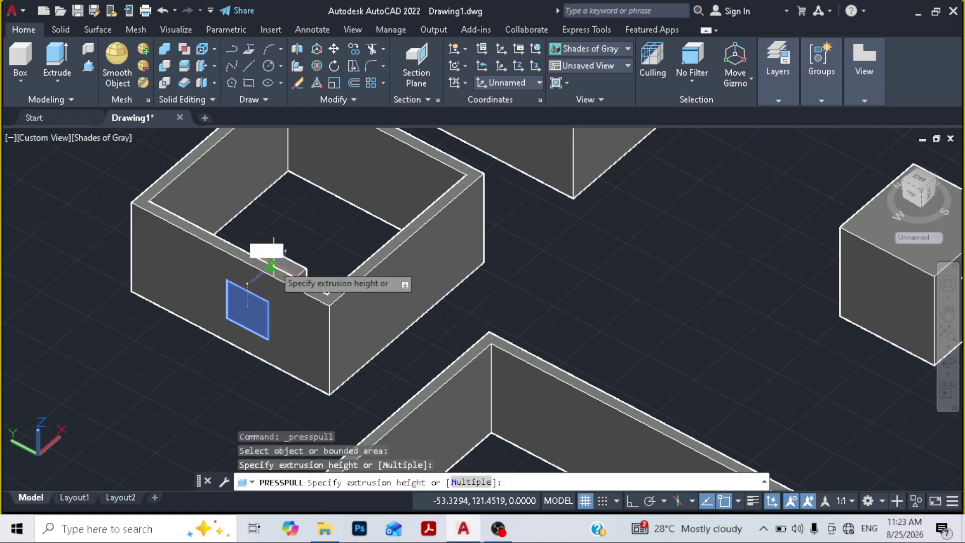
pyautogui.scroll(2, 271, 264)
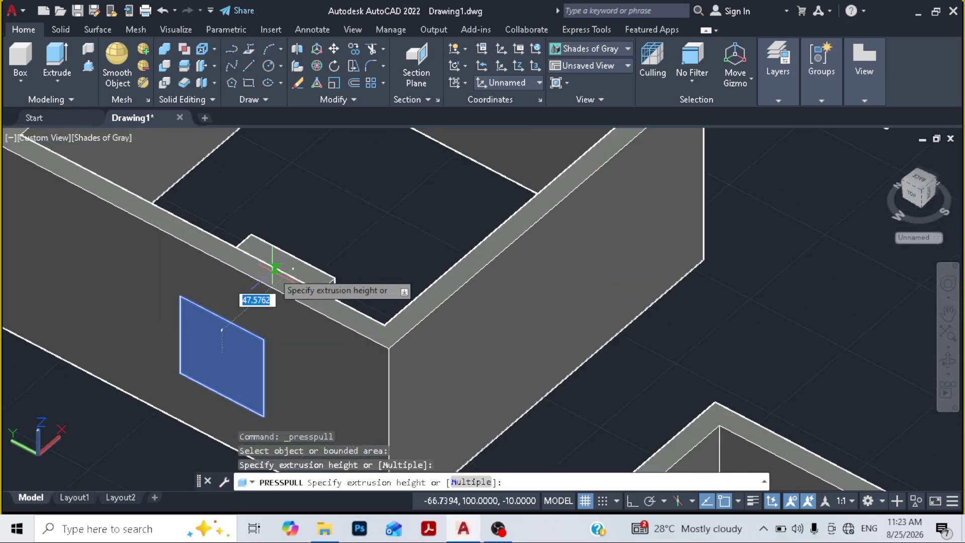
pyautogui.click(386, 326)
pyautogui.scroll(-6, 352, 231)
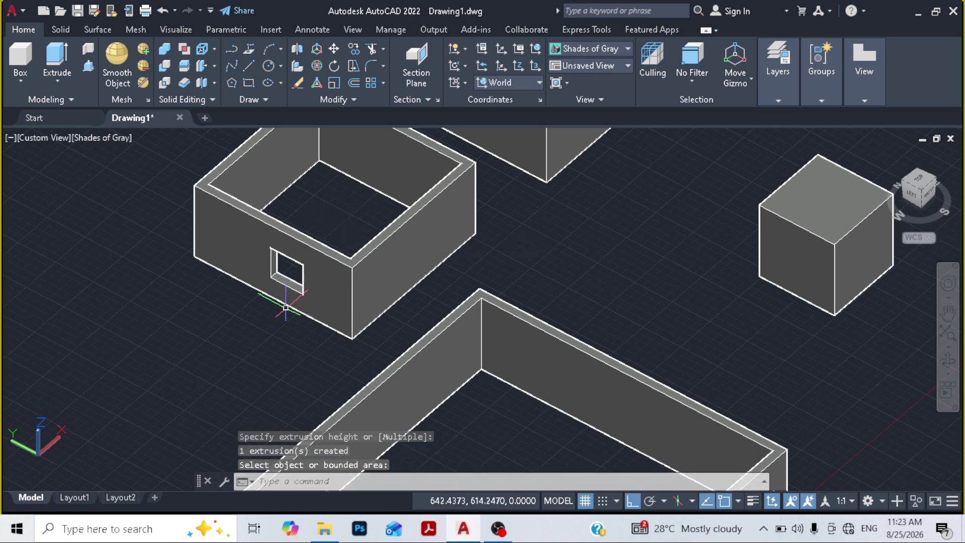
pyautogui.keyDown('shift'); pyautogui.moveTo(280, 302); pyautogui.dragTo(305, 304, button='middle'); pyautogui.keyUp('shift')
pyautogui.scroll(-2, 375, 295)
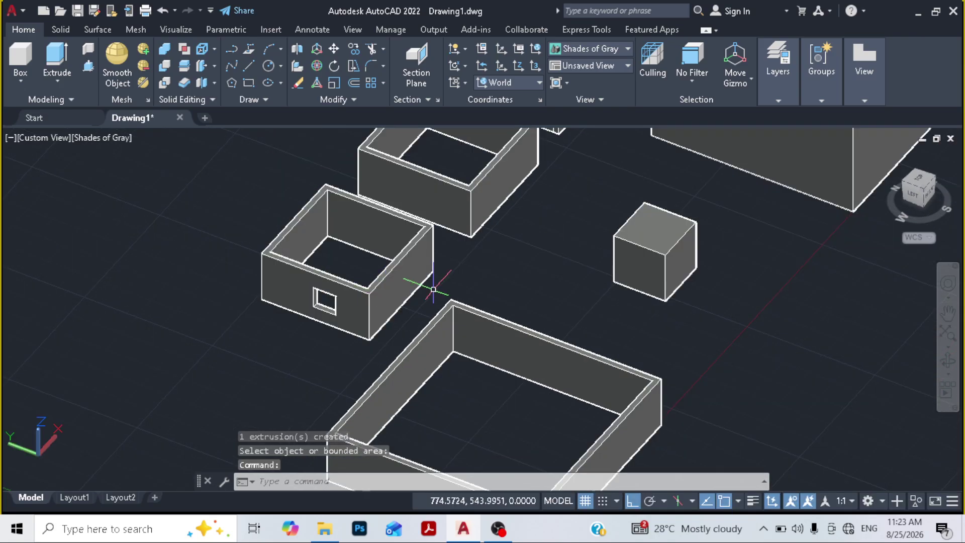
pyautogui.scroll(-2, 92, 461)
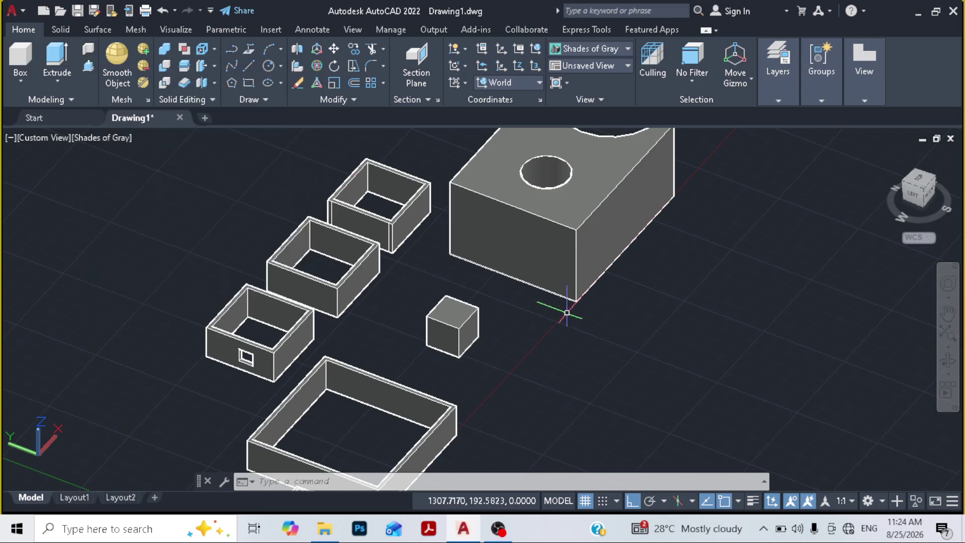
pyautogui.scroll(-2, 623, 359)
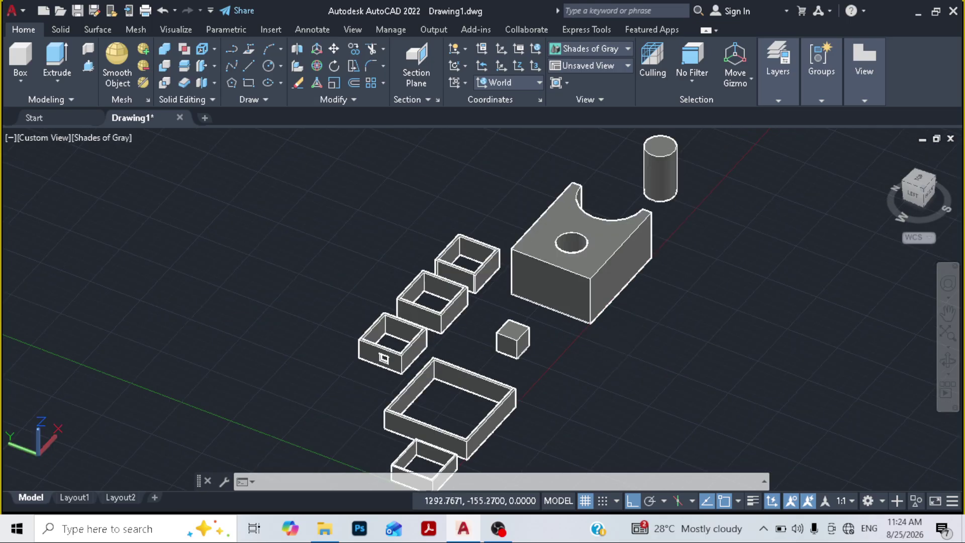
pyautogui.moveTo(611, 347); pyautogui.dragTo(551, 348, button='middle')
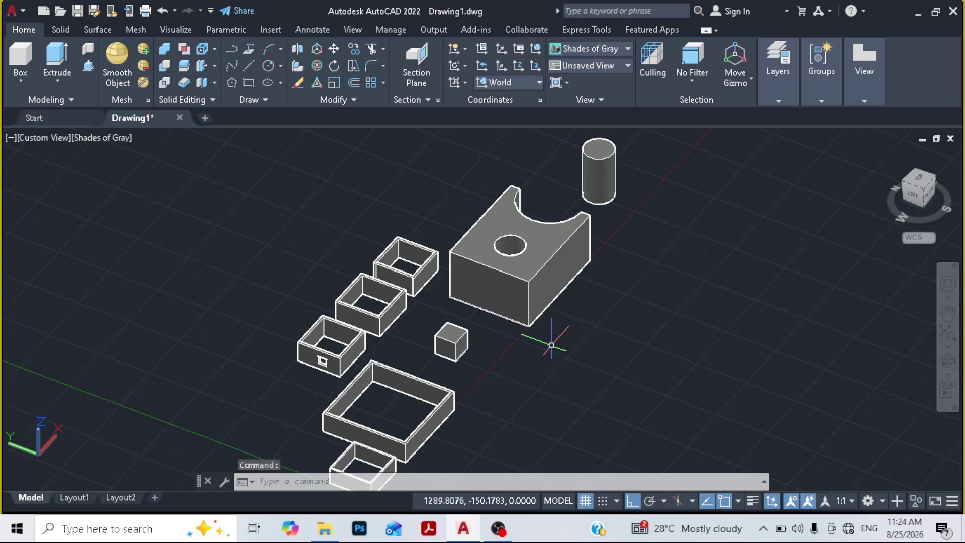